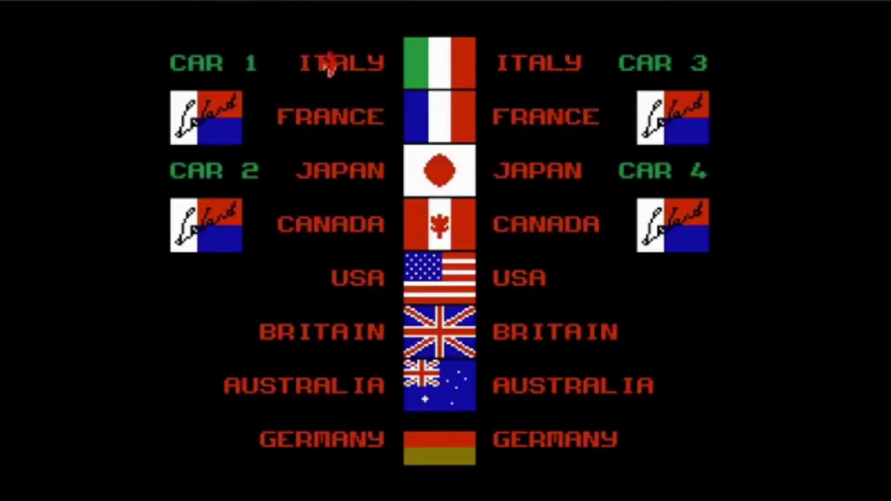
key("Down")
key("Down")
key("Down")
key("Down")
key("Down")
key("Up")
key("x")
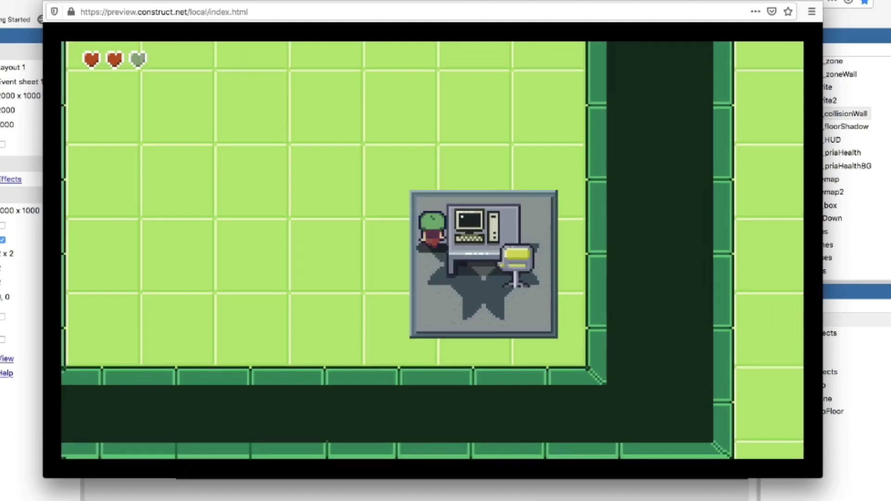
- Walk the green-haired character around the room with the computer desk in the game preview
key("Up")
key("Left")
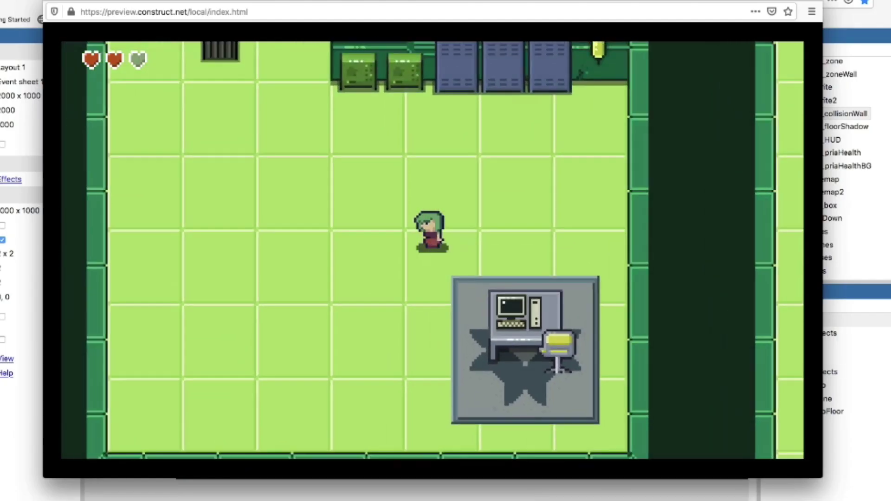
key("Up")
key("Right")
key("Up")
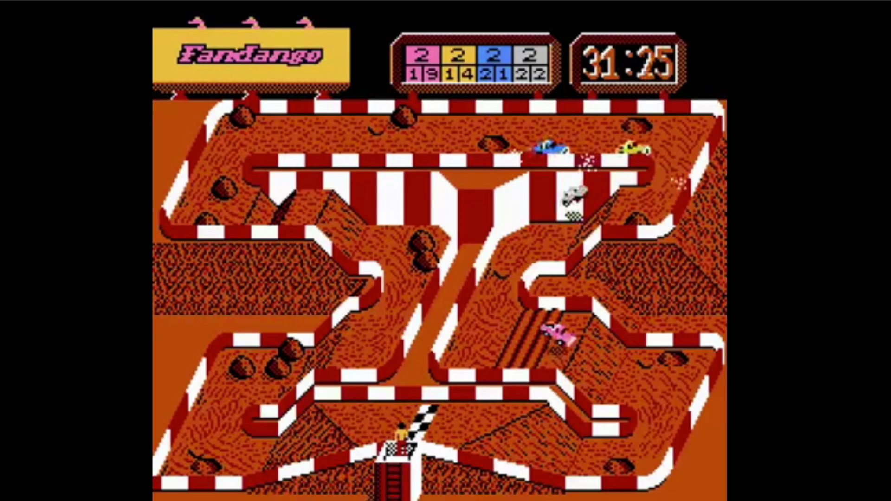
key("Down")
key("Left")
key("Left")
key("Right")
key("Left")
key("Right")
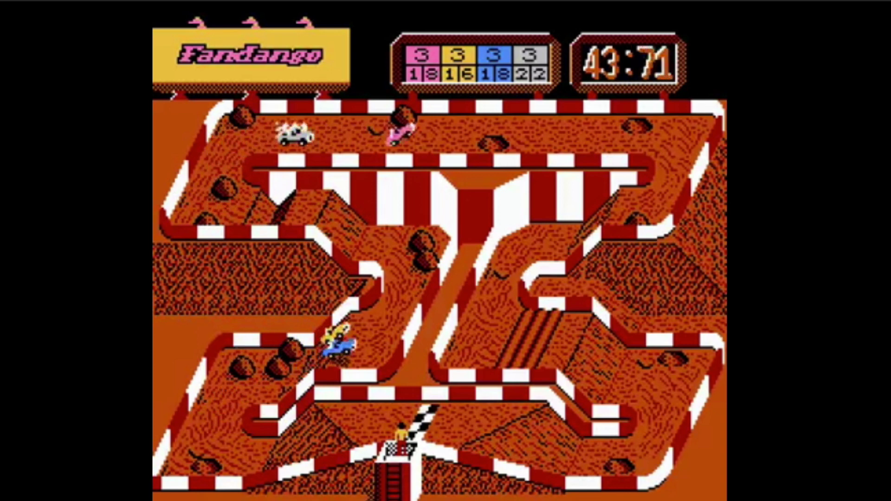
key("Right")
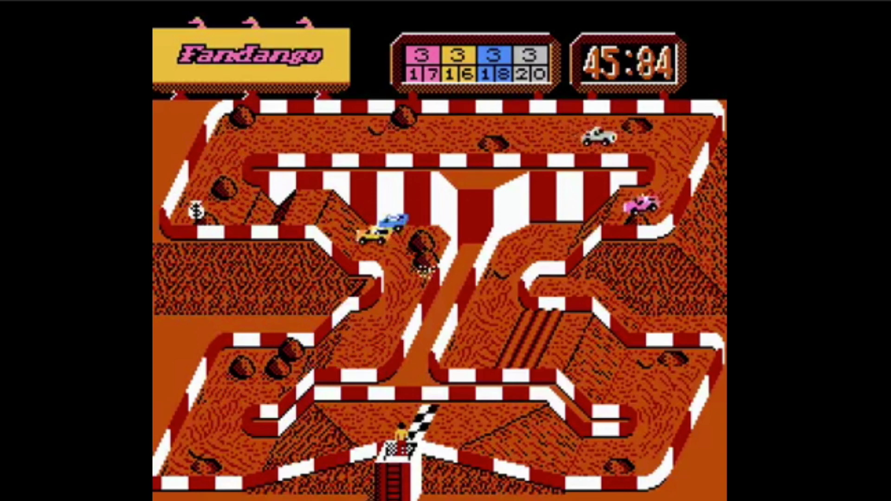
key("Left")
key("Left")
key("Right")
key("Right")
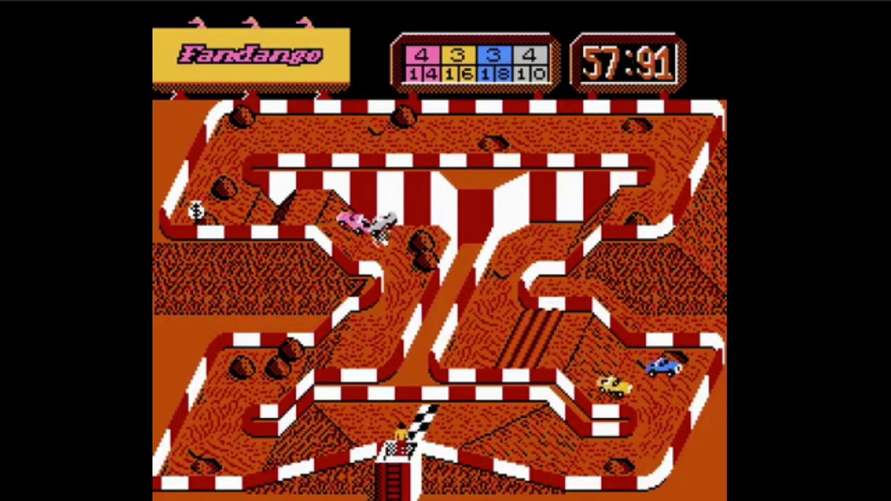
key("Left")
key("Right")
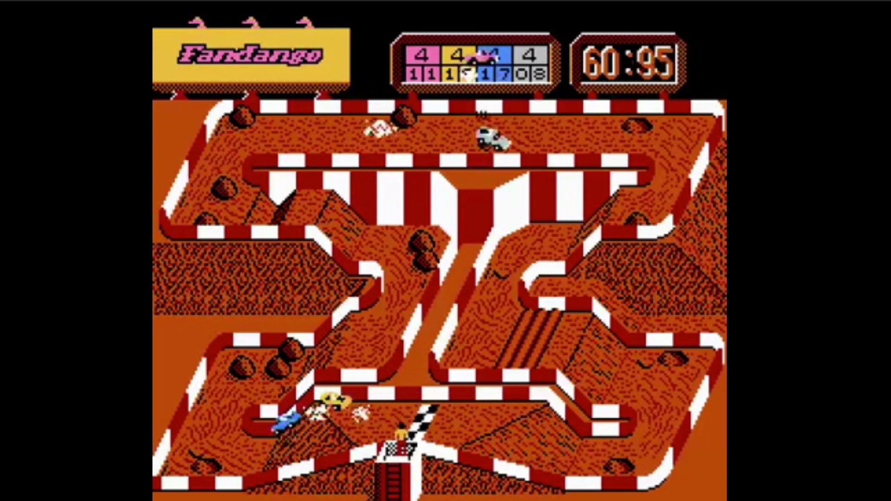
key("x")
key("x")
key("Right")
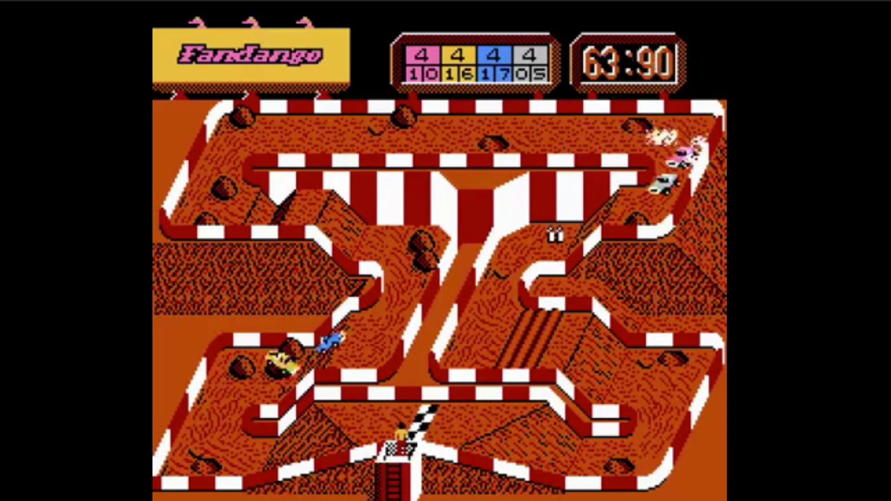
key("x")
key("Left")
key("x")
key("x")
key("Down")
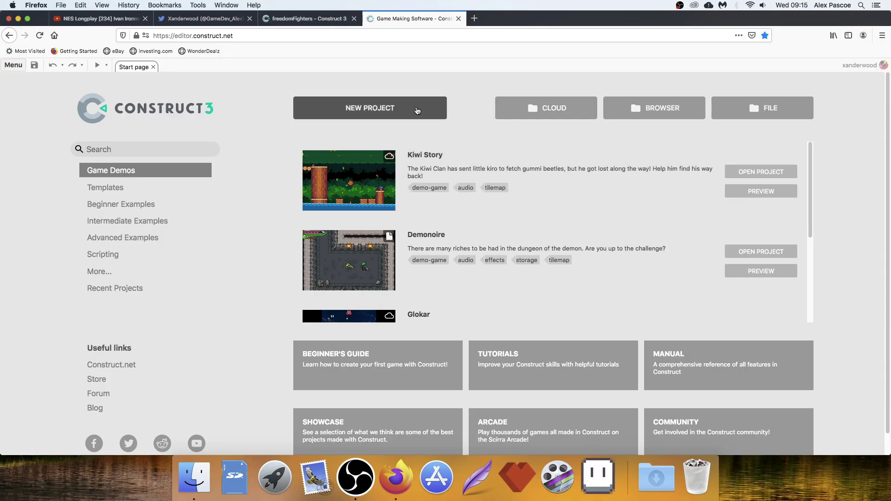
- Begin a new project and set its orientation to Landscape
left_click(416, 110)
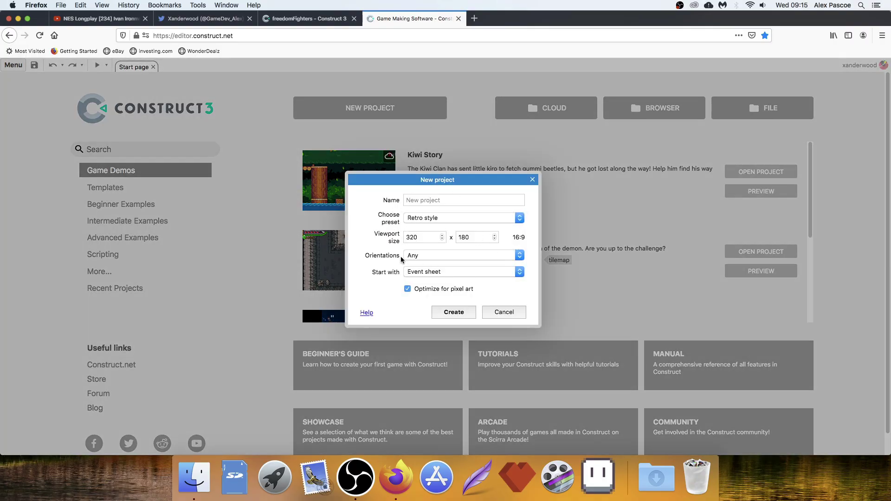
left_click(430, 255)
left_click(427, 276)
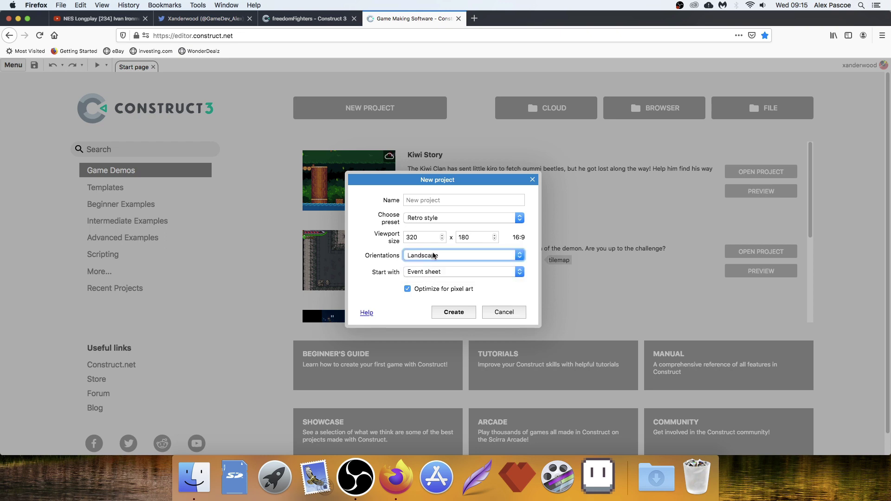
left_click(428, 200)
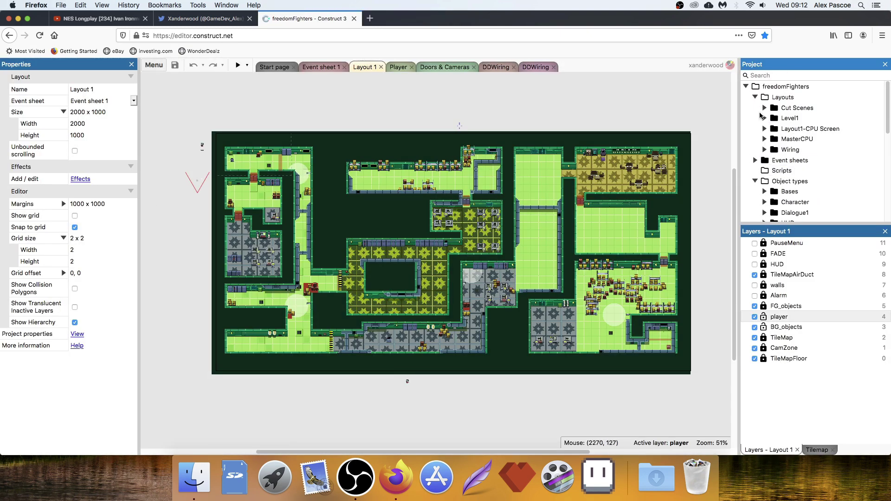
- Add a subfolder named Off Road to the Layouts folder of the freedomFighters project
left_click(755, 182)
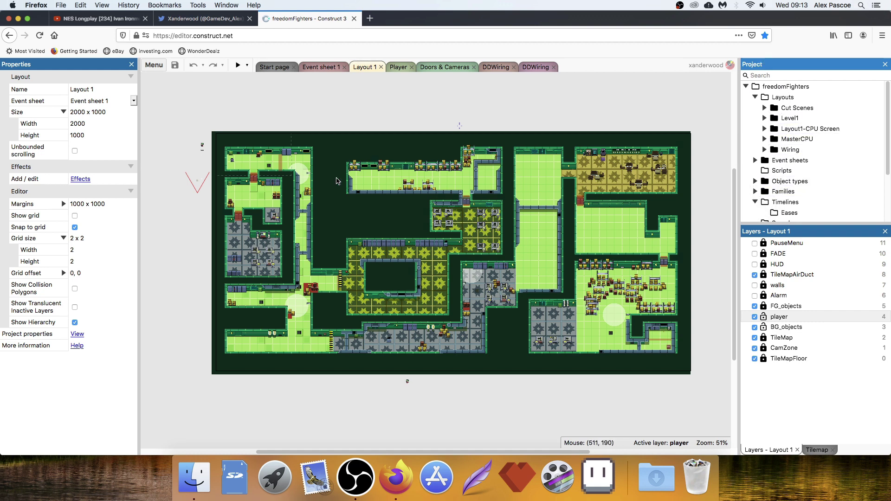
left_click(756, 202)
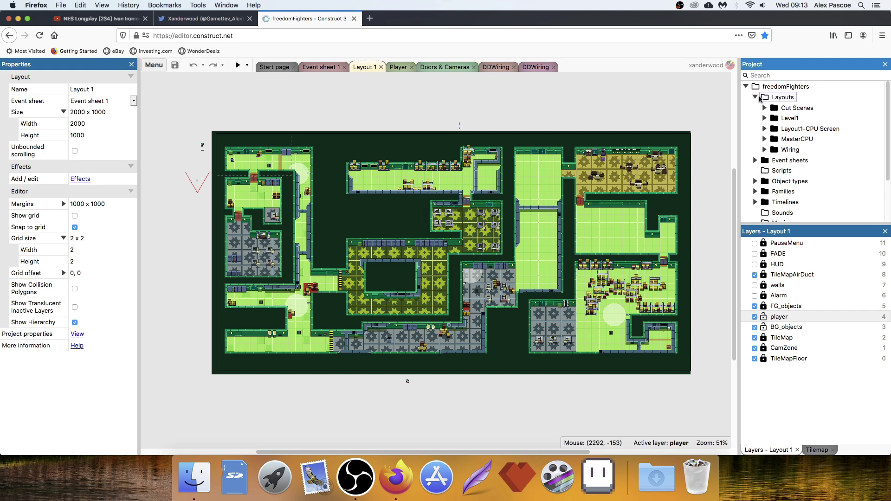
right_click(761, 98)
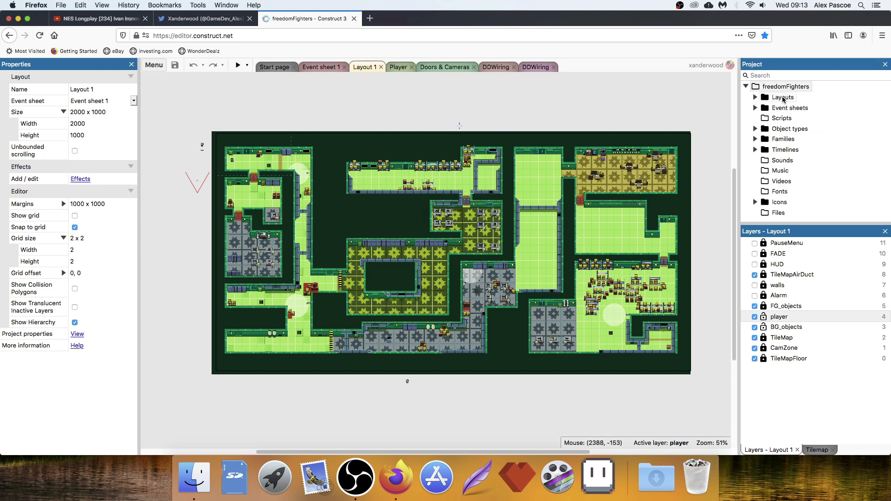
left_click(796, 118)
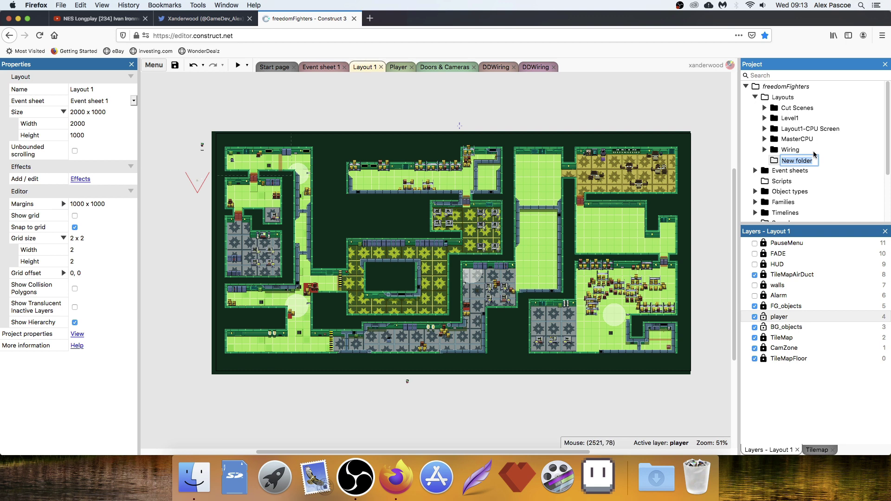
type("Off Road")
key("Return")
scroll(799, 163, "down", 3)
right_click(784, 118)
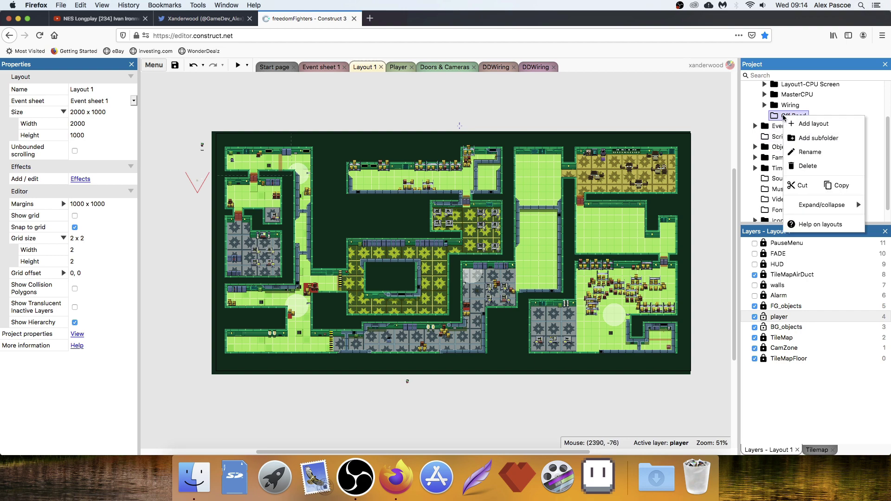
left_click(813, 124)
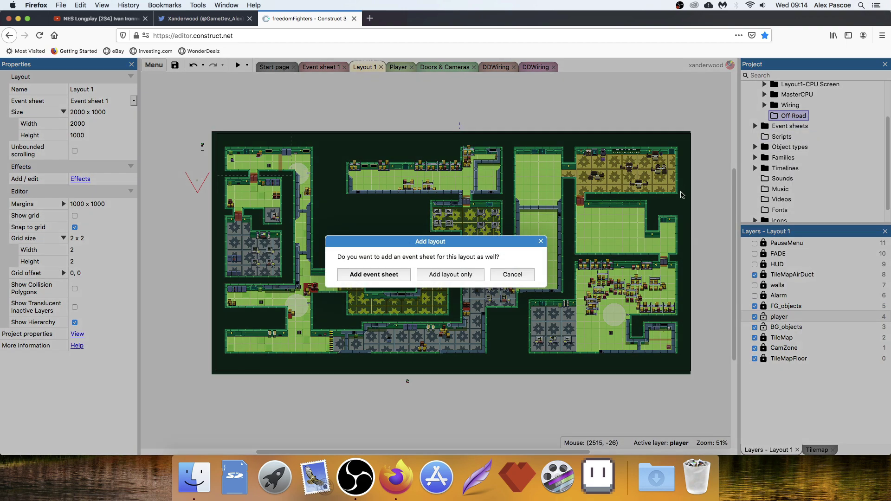
left_click(541, 242)
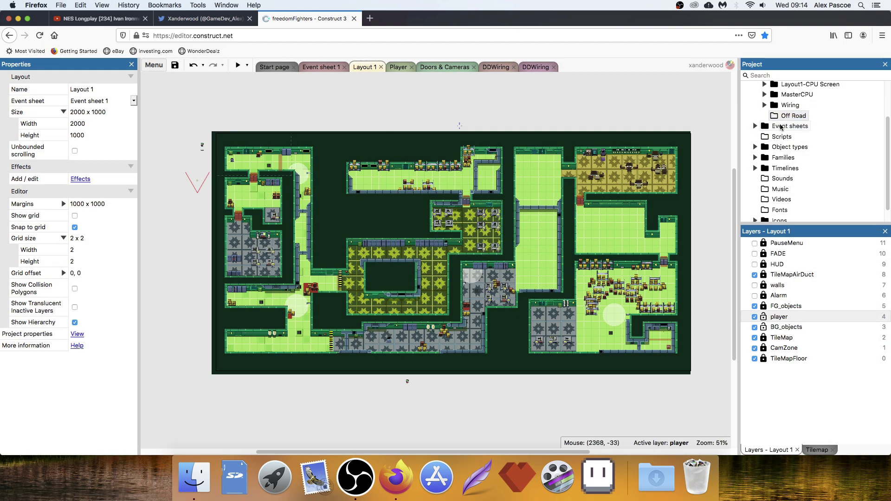
- Add a layout with its own event sheet to the Off Road folder and name the layout OffRoadGame
scroll(744, 147, "up", 1)
scroll(744, 148, "up", 1)
right_click(786, 153)
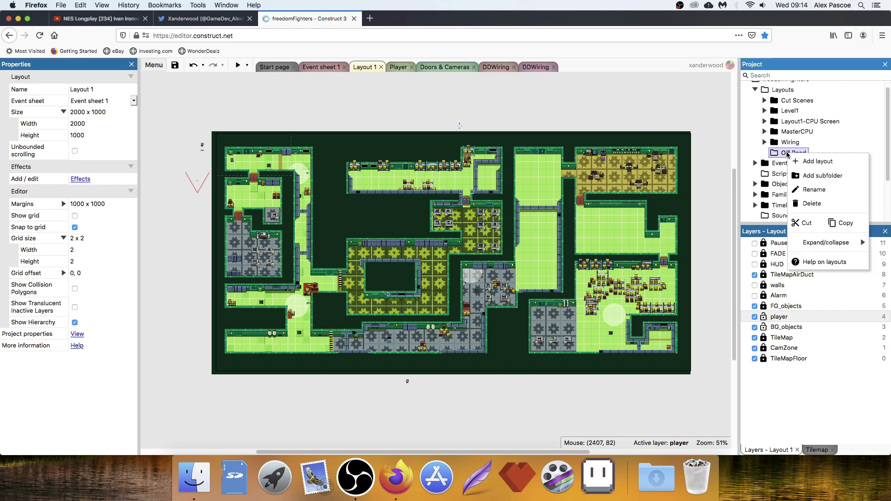
left_click(817, 161)
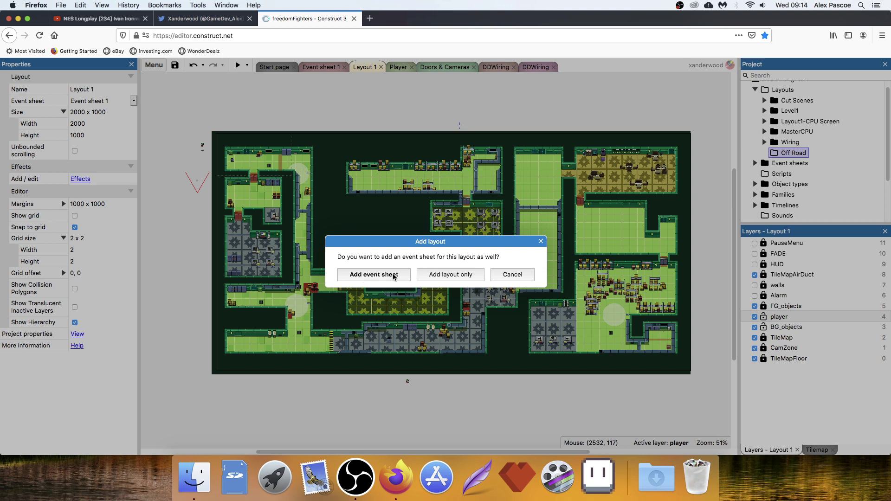
left_click(374, 274)
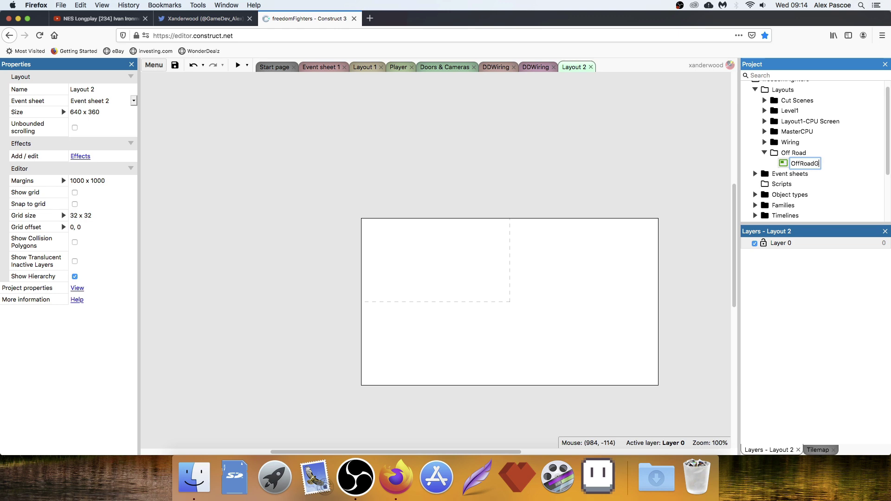
key("Return")
- Rename Event sheet 2 in the Event sheets folder as offRoadEvents
scroll(799, 139, "down", 3)
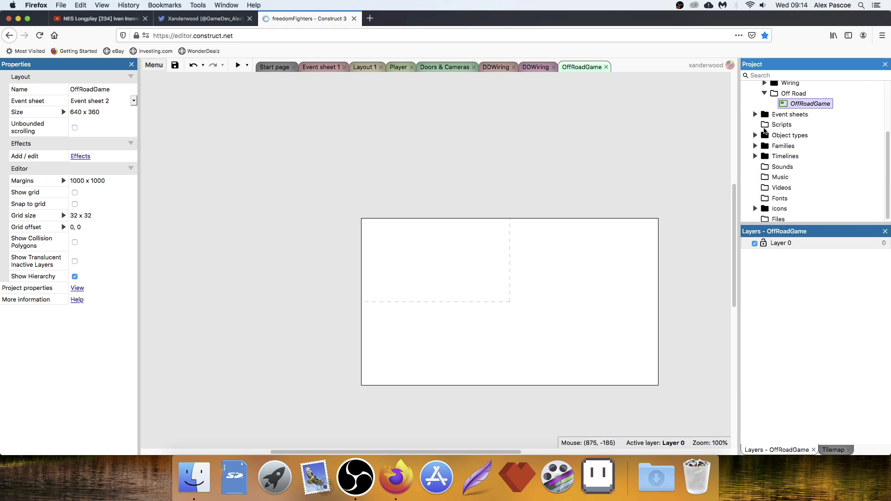
left_click(755, 114)
scroll(798, 158, "down", 2)
left_click(806, 170)
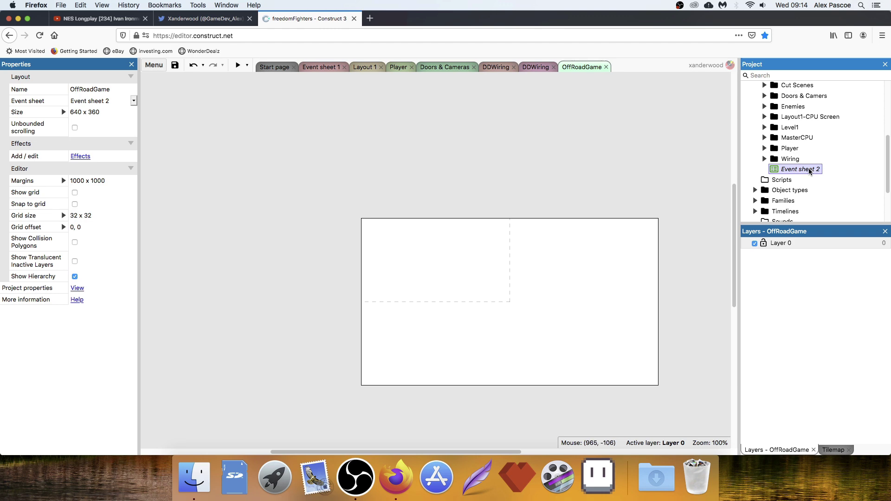
left_click(811, 172)
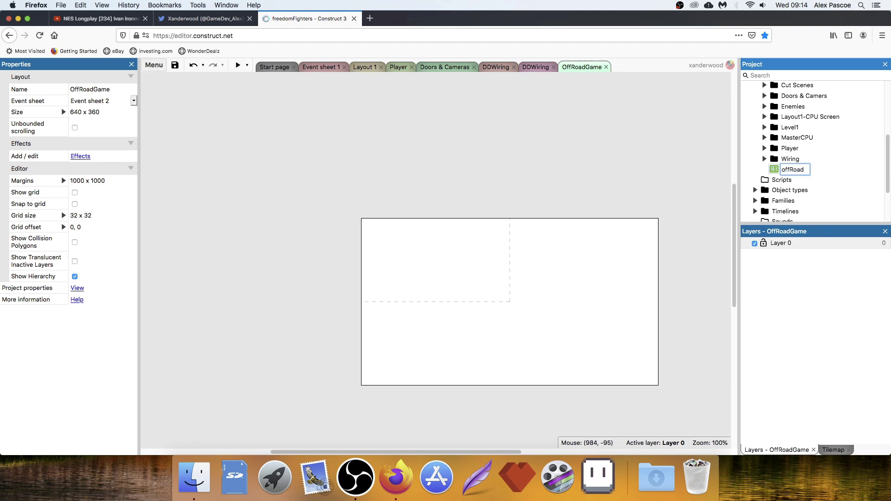
key("Return")
- Add an Off Road subfolder to the Event sheets folder and move the offRoadEvents sheet into it
scroll(813, 148, "up", 3)
right_click(790, 120)
left_click(810, 144)
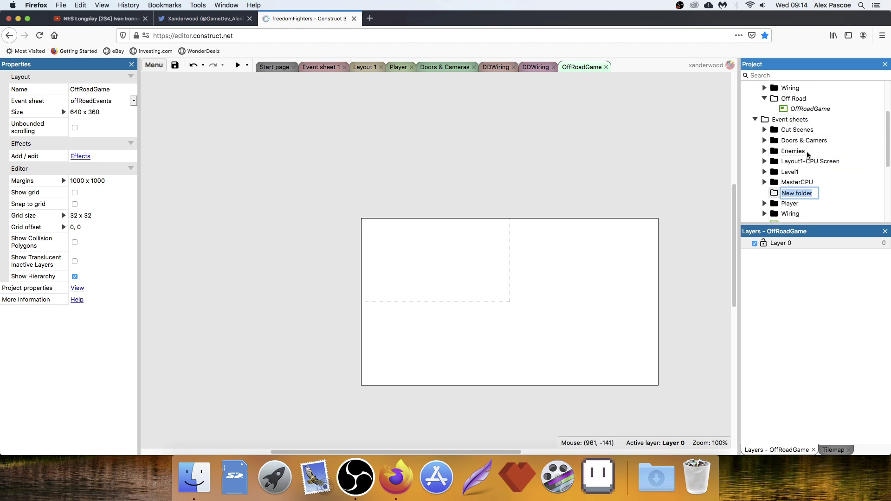
type("Off Road")
key("Return")
scroll(805, 186, "down", 1)
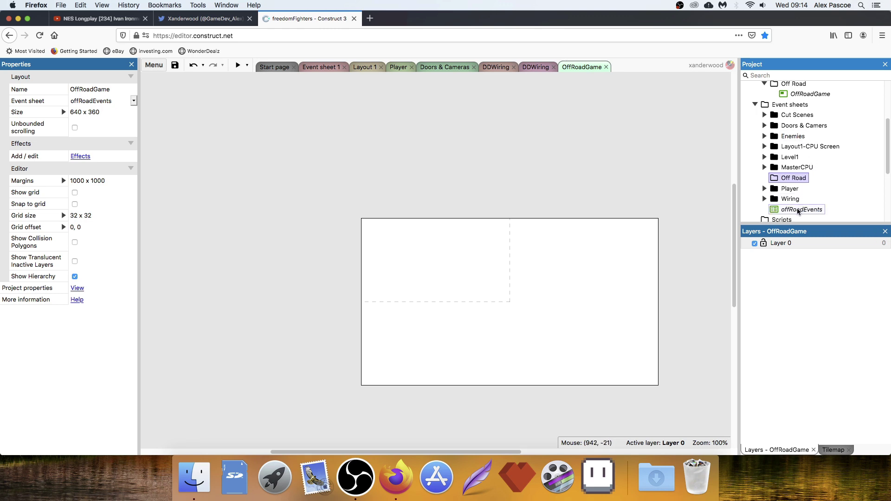
left_click_drag(798, 212, 788, 182)
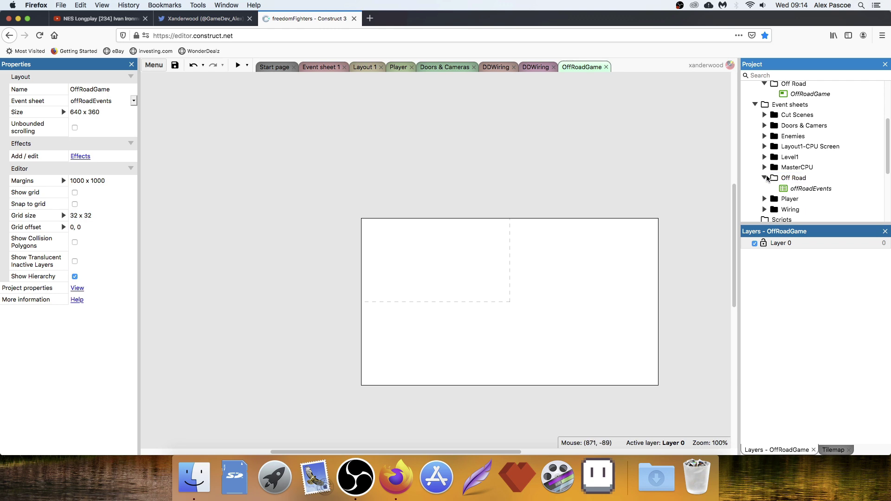
- Open the offRoadEvents sheet and close both DDWiring views, Doors & Cameras and Player
double_click(805, 189)
left_click(538, 67)
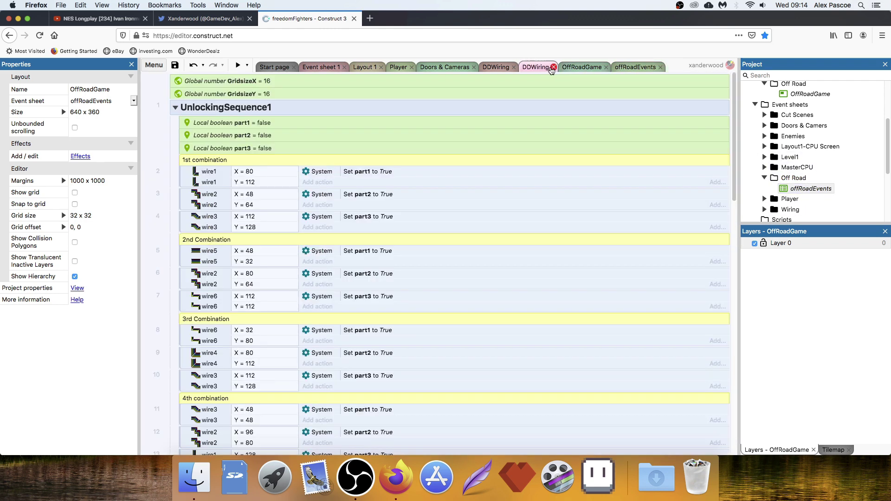
left_click(554, 67)
left_click(507, 68)
left_click(514, 68)
left_click(468, 68)
left_click(474, 67)
left_click(398, 67)
left_click(411, 68)
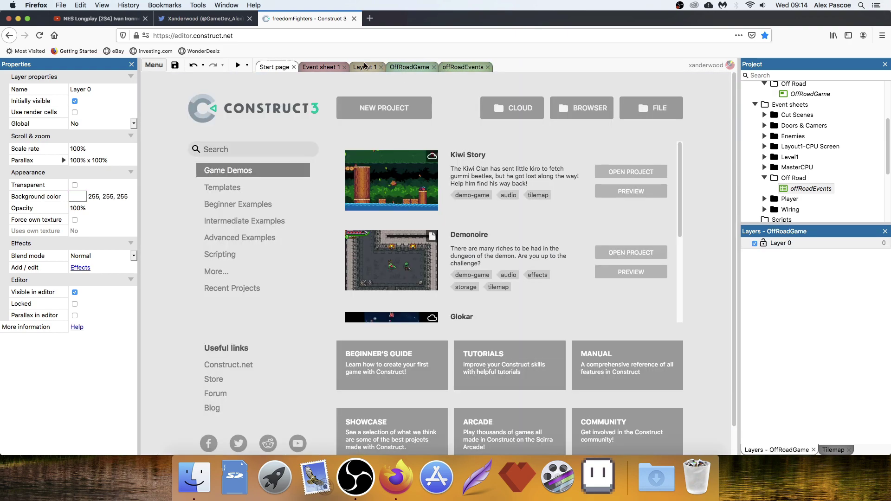
- Close Layout 1, Event sheet 1 and the Start page, leaving only OffRoadGame and offRoadEvents open
left_click(366, 67)
left_click(381, 68)
left_click(331, 68)
left_click(344, 67)
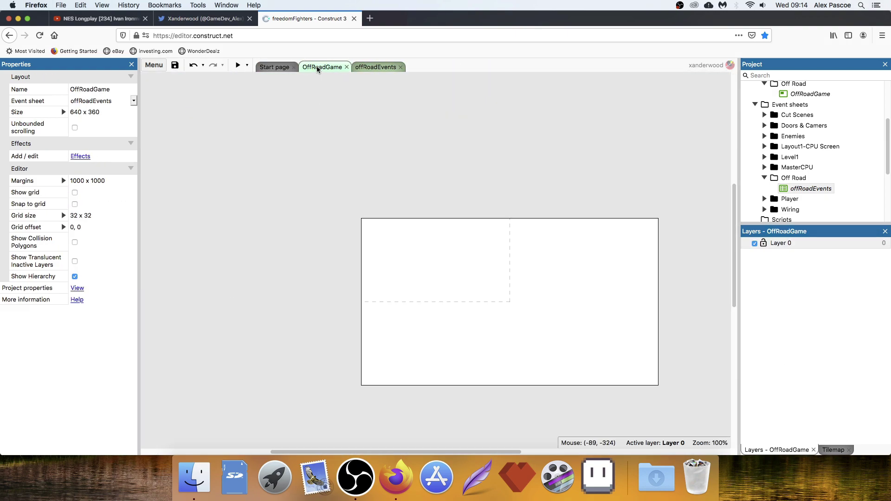
left_click(293, 67)
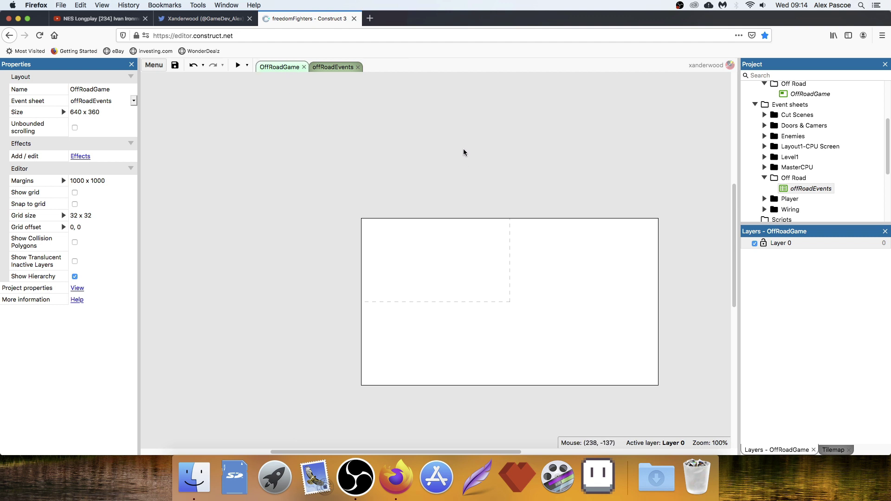
- Look over the OffRoadGame layout and the offRoadEvents sheet, returning to the layout
middle_click_drag(494, 244, 437, 202)
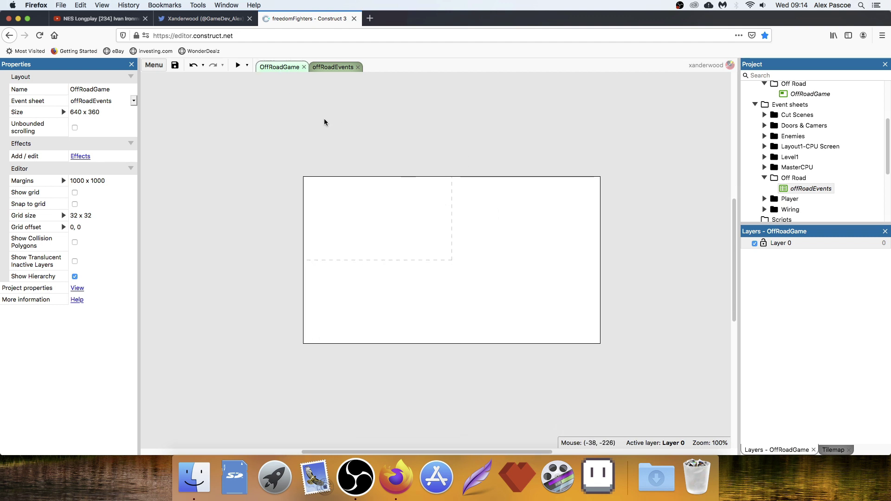
left_click(335, 68)
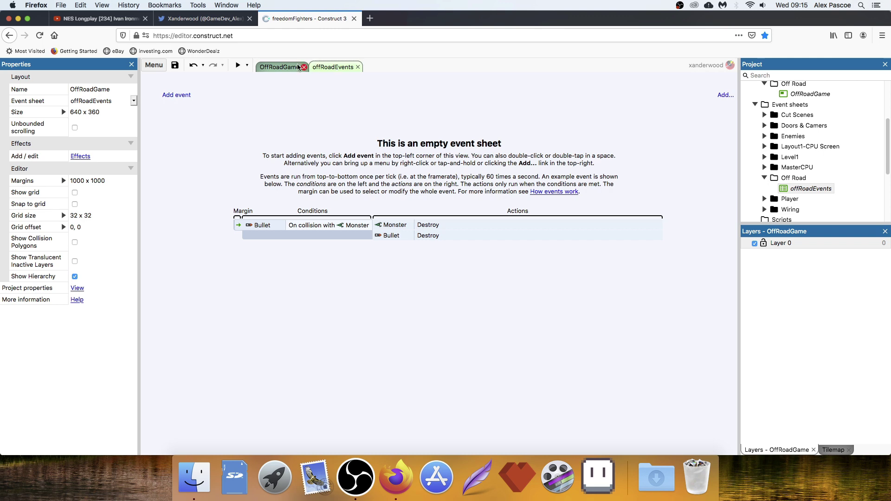
left_click(281, 67)
left_click(329, 68)
left_click(287, 69)
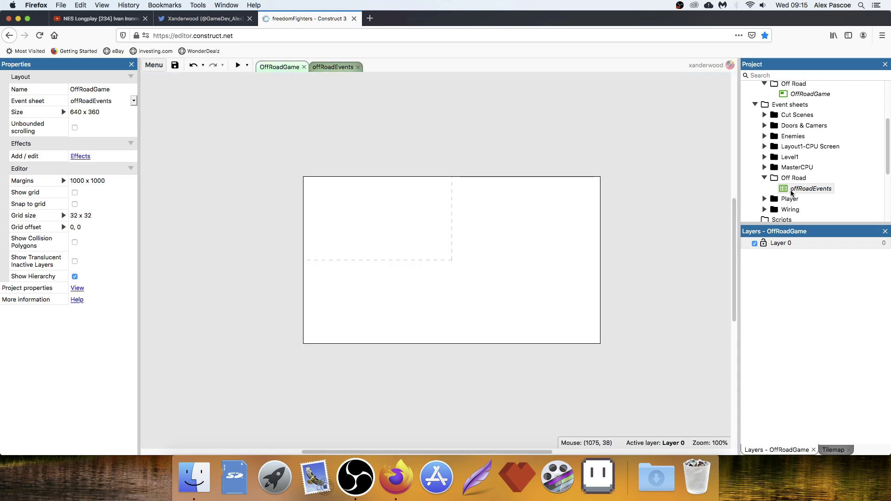
- Collapse the Off Road subfolder in the Layouts folder
scroll(789, 177, "up", 3)
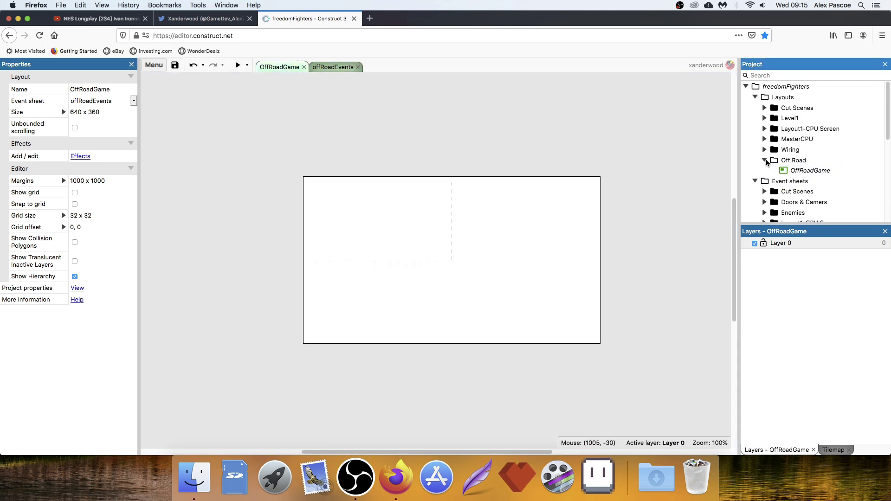
left_click(765, 160)
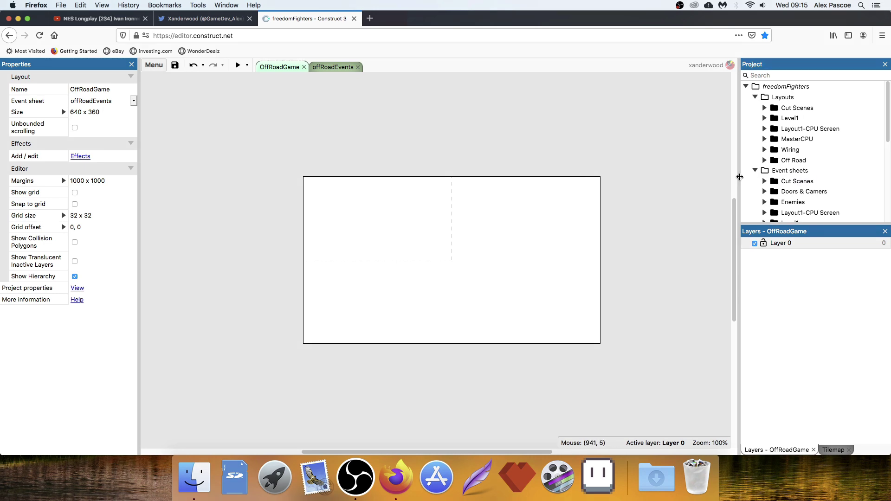
scroll(578, 172, "down", 1)
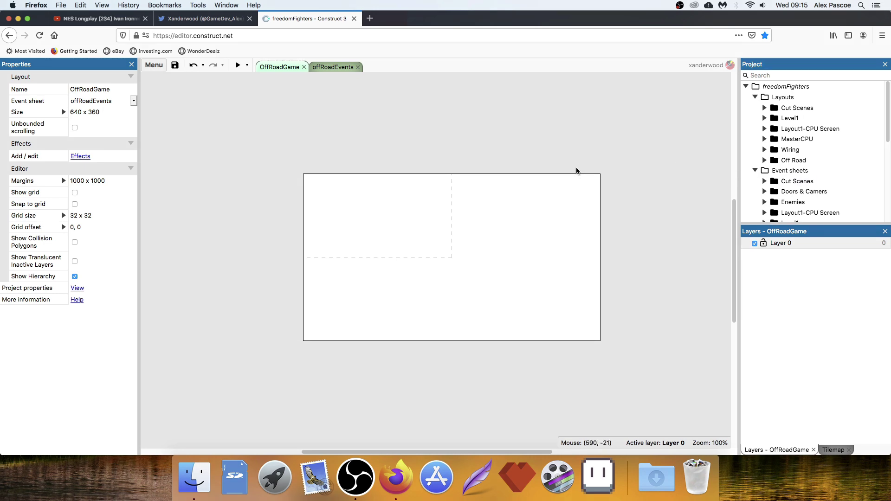
- Set the background color of Layer 0 in the OffRoadGame layout to Black
left_click(778, 242)
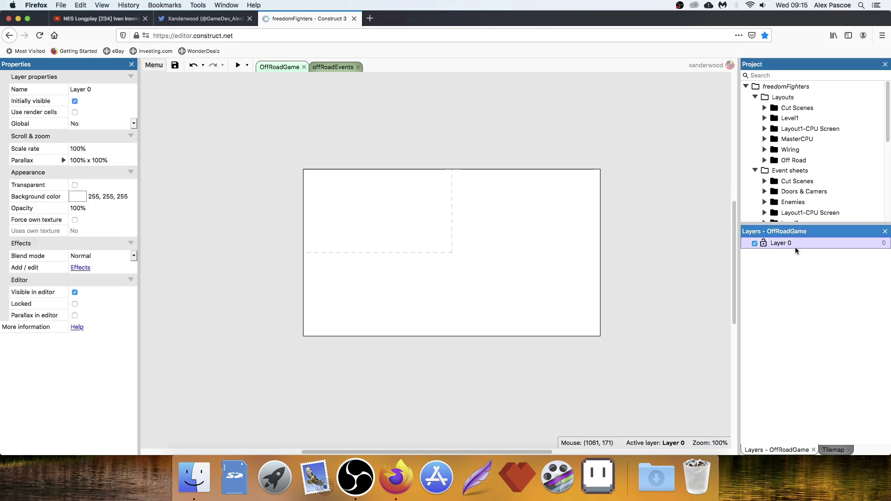
left_click(77, 197)
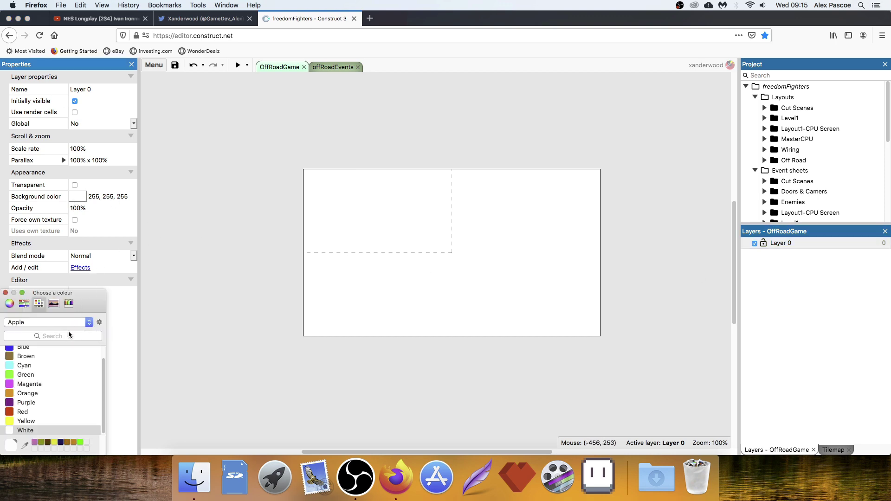
scroll(48, 375, "up", 1)
left_click(24, 351)
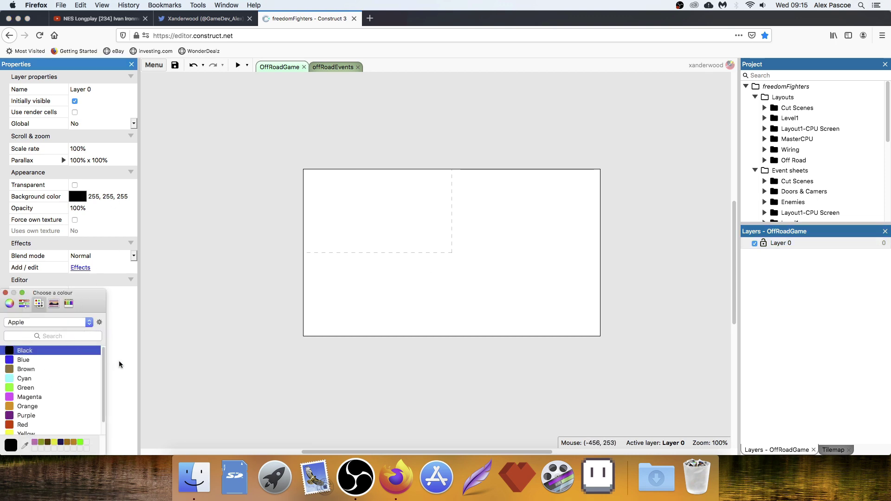
left_click(171, 349)
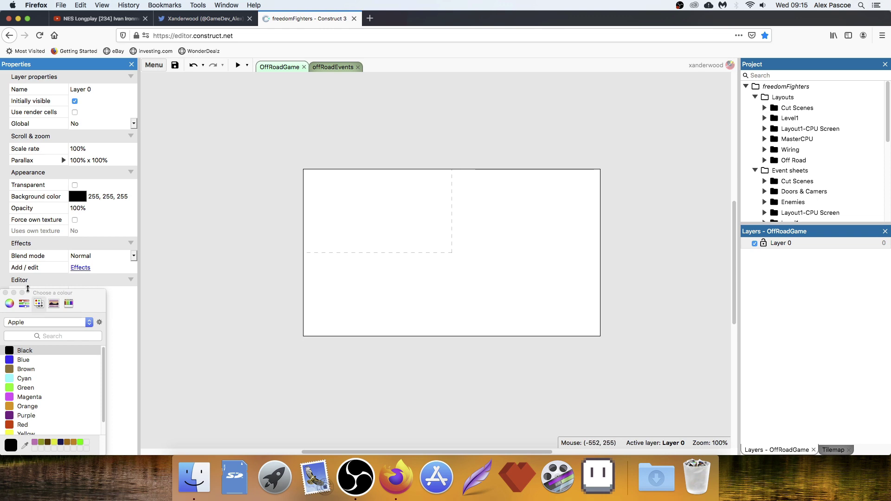
left_click(6, 292)
double_click(232, 249)
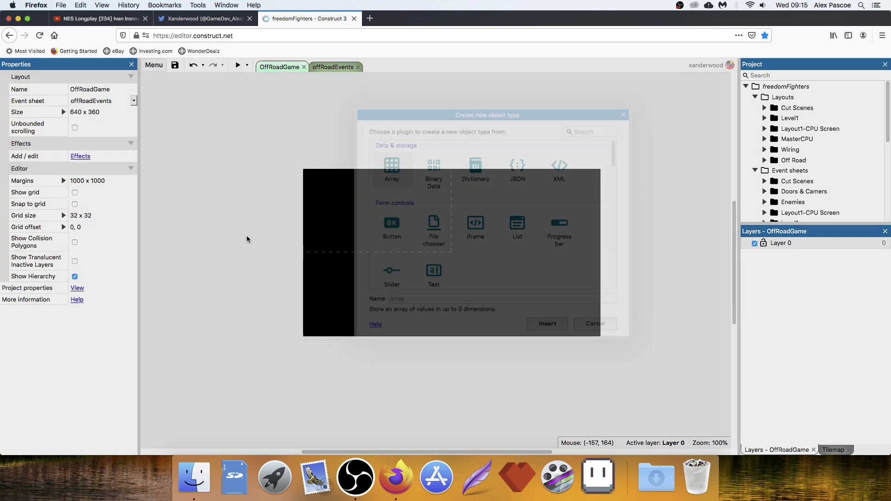
left_click(626, 112)
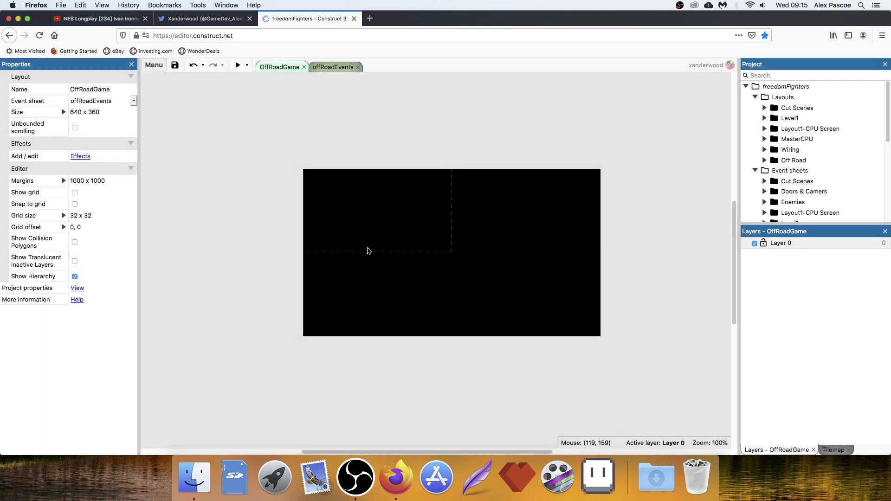
- Set the OffRoadGame layout's size to 320 x 180
left_click(63, 112)
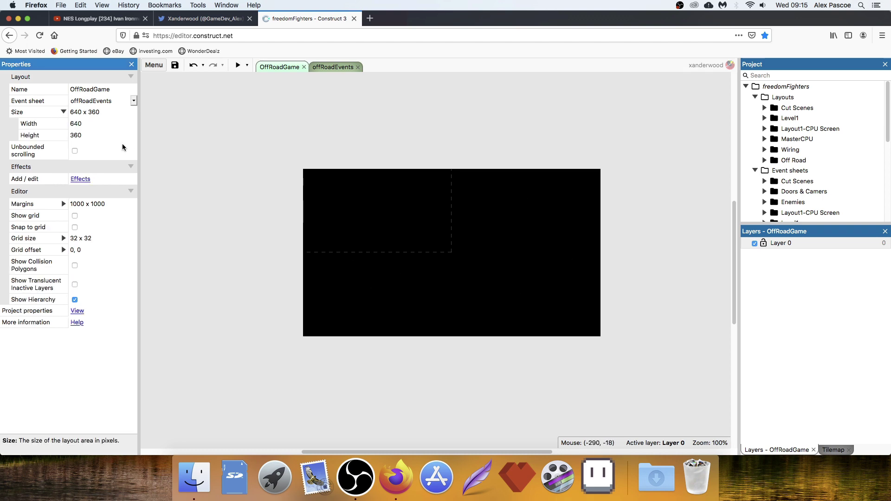
left_click(92, 123)
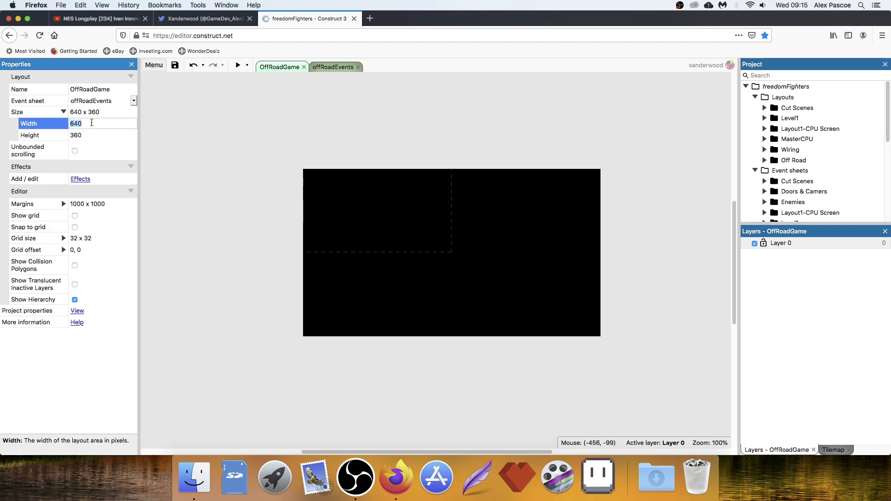
key("Tab")
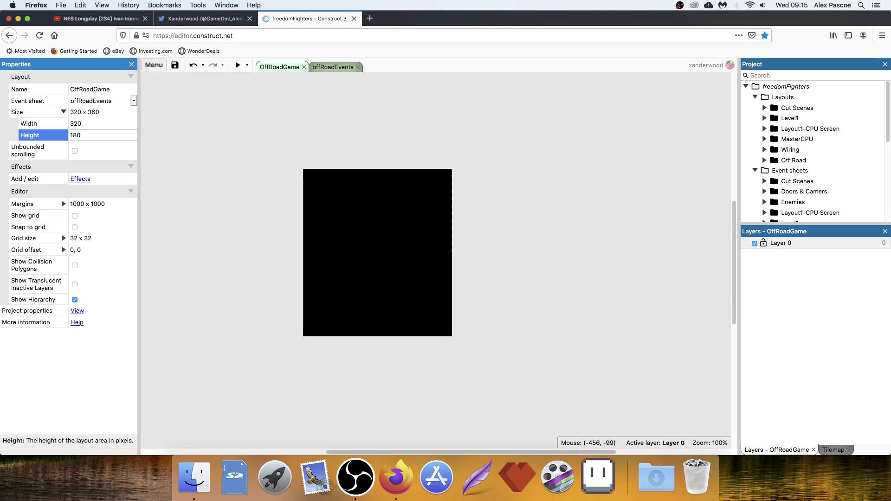
key("Tab")
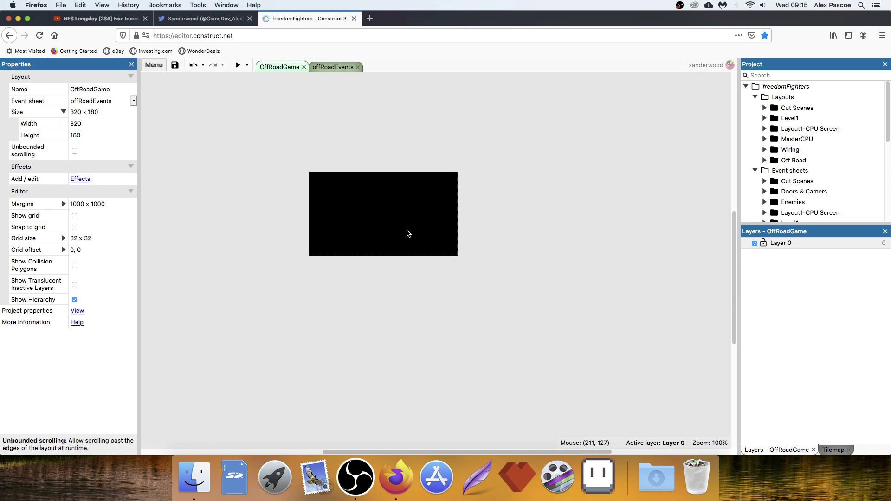
scroll(389, 227, "up", 5, "ctrl")
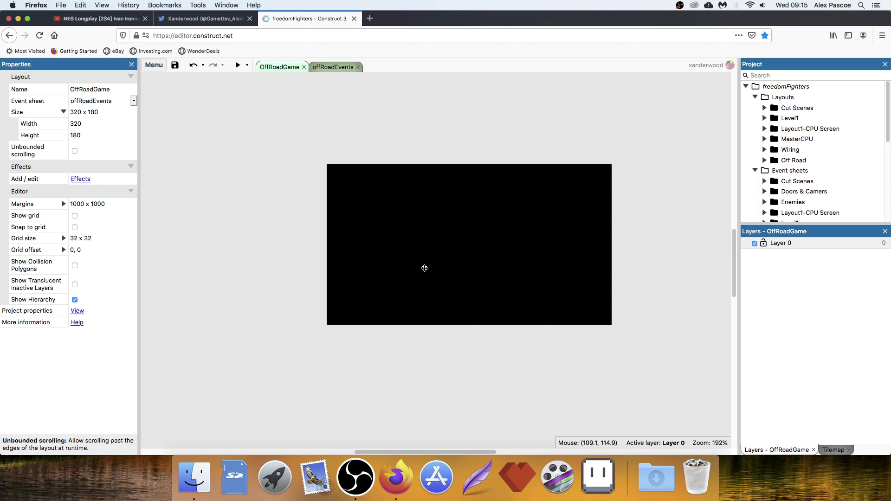
scroll(517, 241, "up", 2, "ctrl")
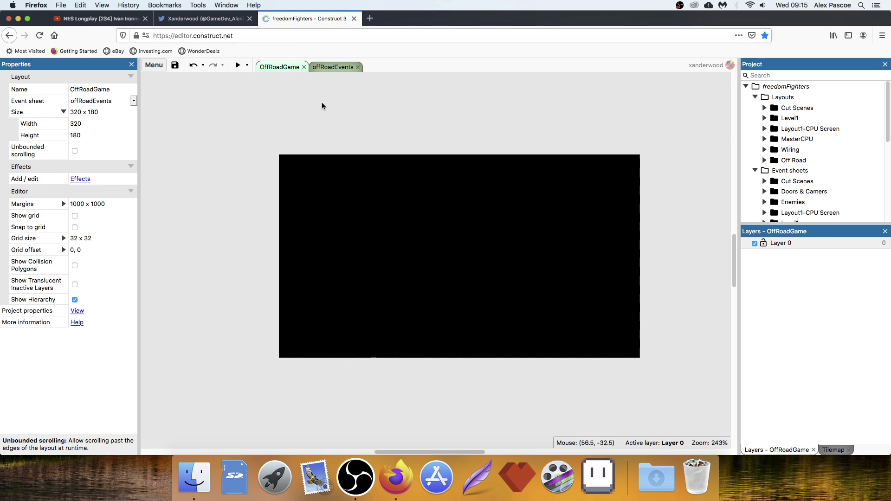
- Try out a Retro style new project at 320 x 180 with Landscape orientation in a separate Construct 3 tab, and discard it
left_click(370, 19)
left_click(470, 182)
left_click(417, 111)
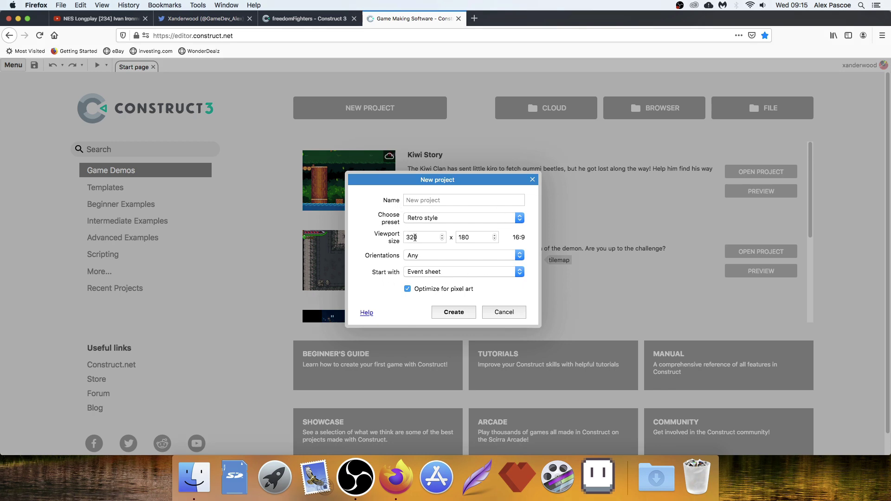
left_click(436, 259)
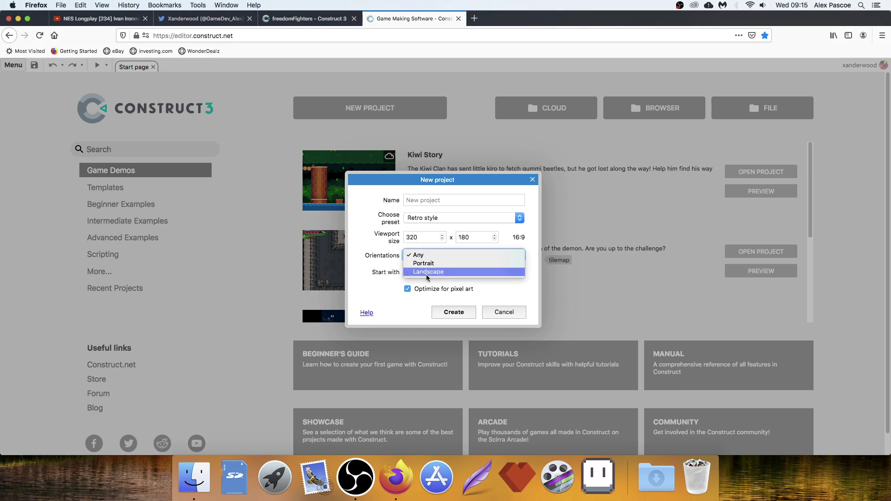
left_click(422, 265)
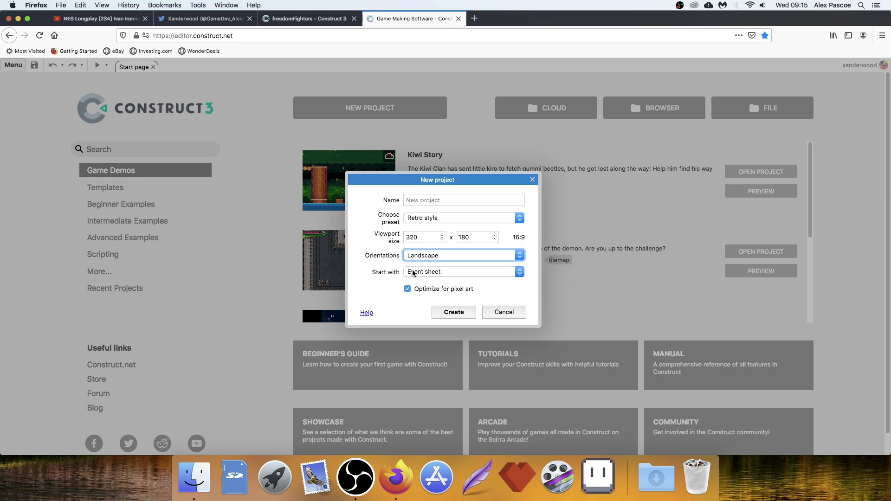
left_click(406, 199)
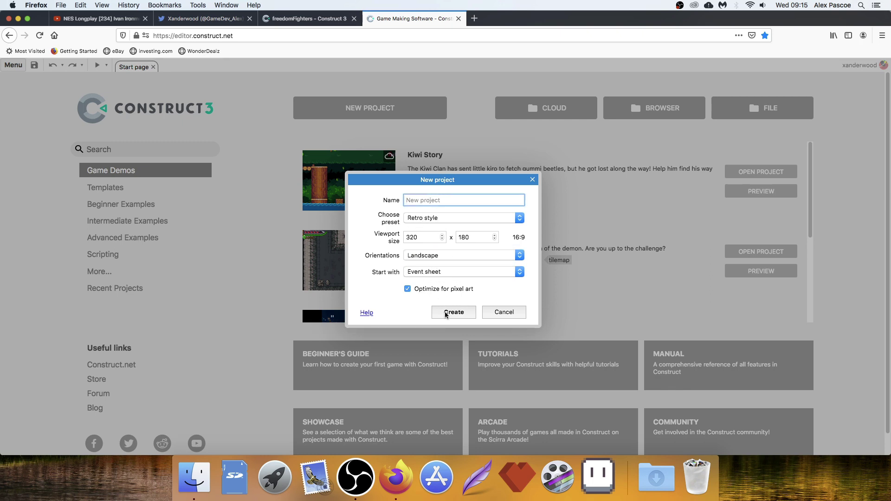
left_click(531, 182)
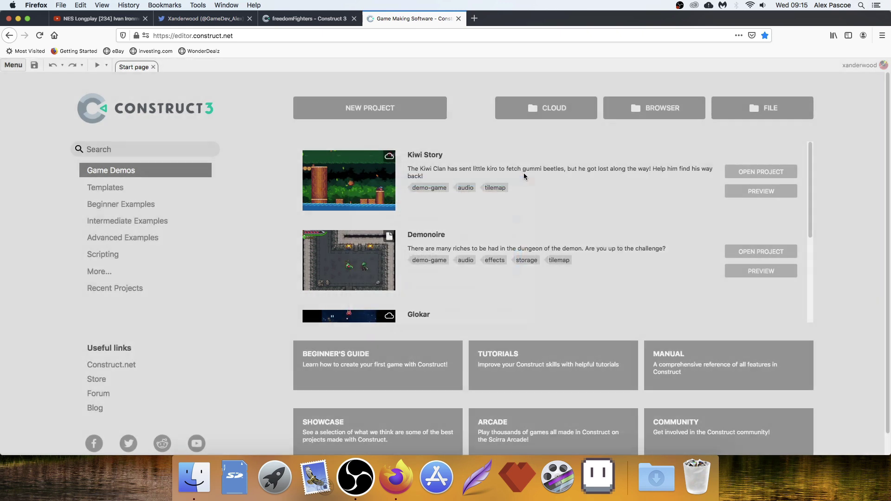
left_click(458, 19)
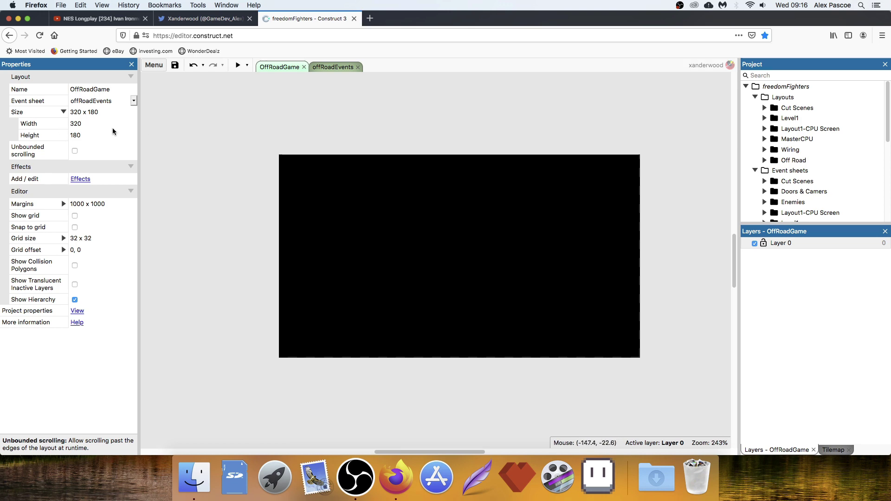
- Rename Layer 0 to background and add a layer named objects above it
left_click(790, 245)
double_click(788, 247)
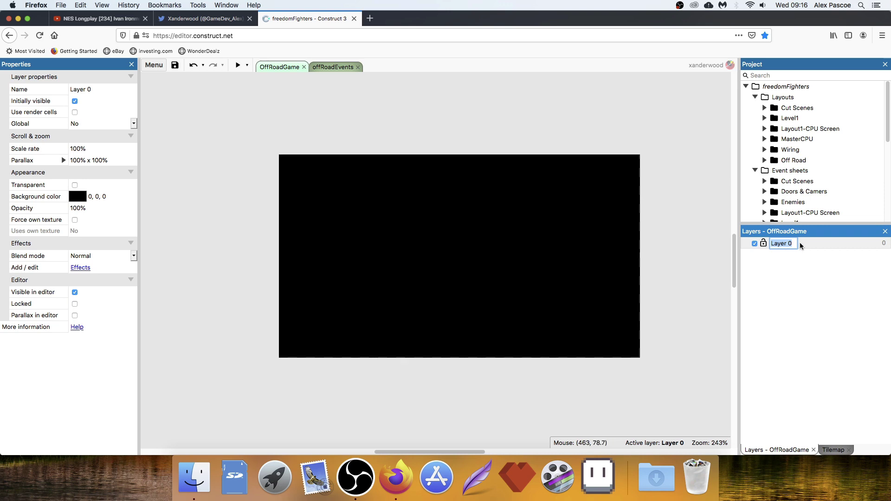
type("bac")
type("kground")
key("Return")
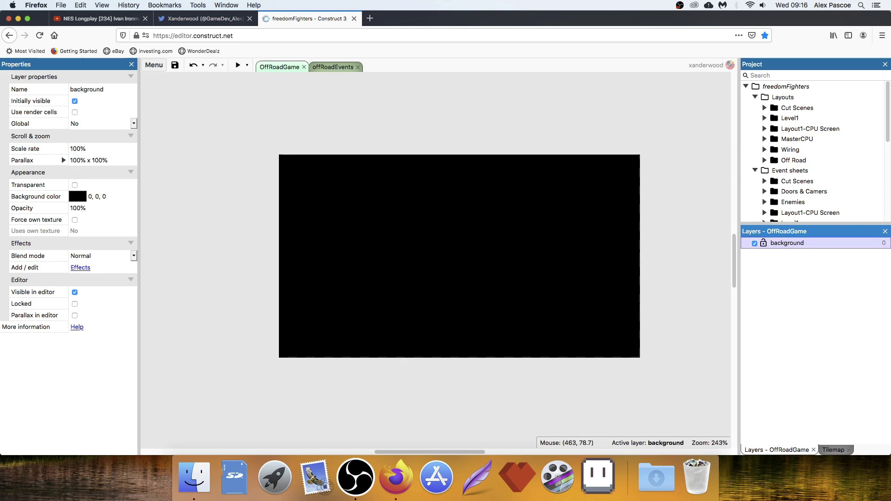
right_click(791, 244)
left_click(829, 251)
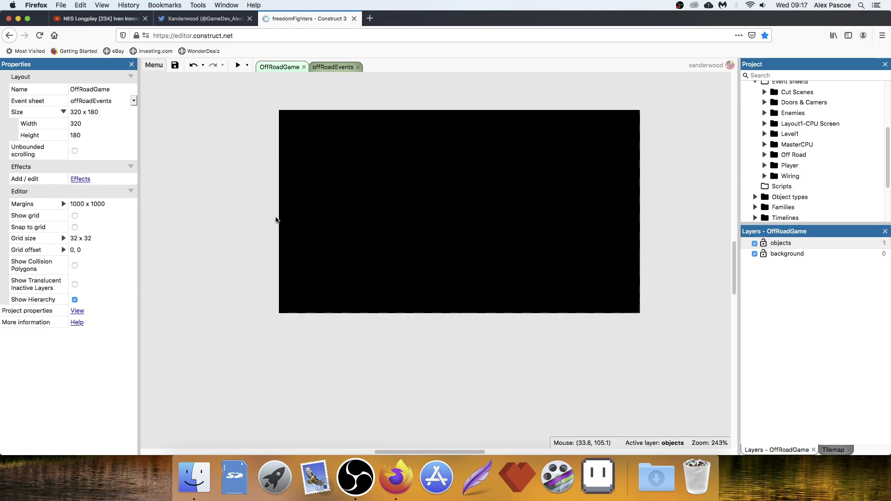
- Insert a new Sprite object into the OffRoadGame layout on the objects layer
double_click(253, 229)
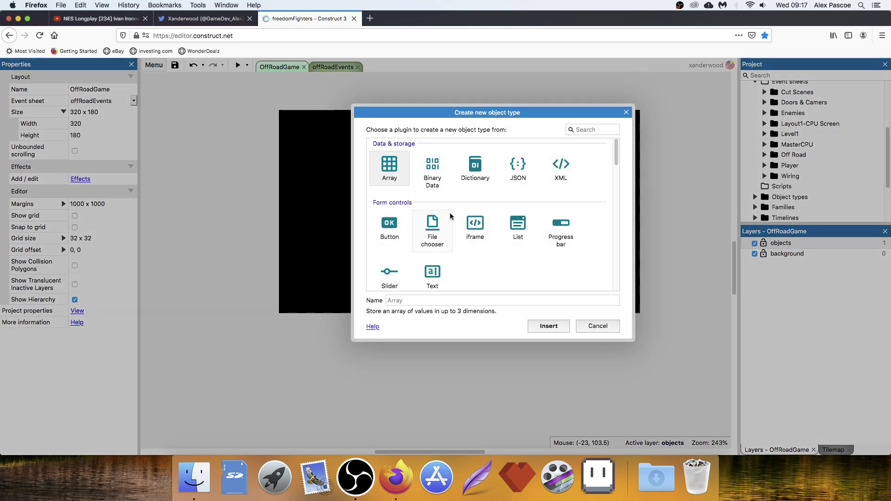
scroll(450, 216, "down", 5)
double_click(519, 178)
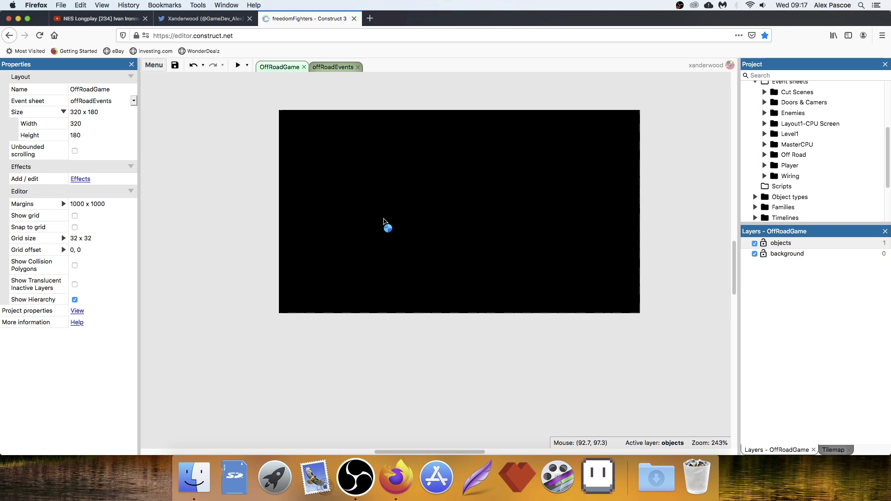
left_click(383, 219)
- Resize the sprite's image canvas to 16 x 16 pixels
left_click(478, 80)
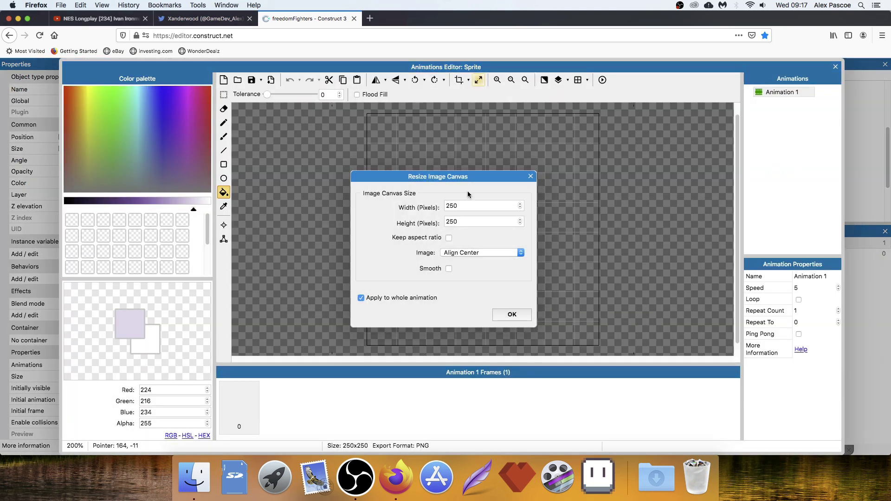
double_click(466, 206)
double_click(473, 221)
type("16")
key("Return")
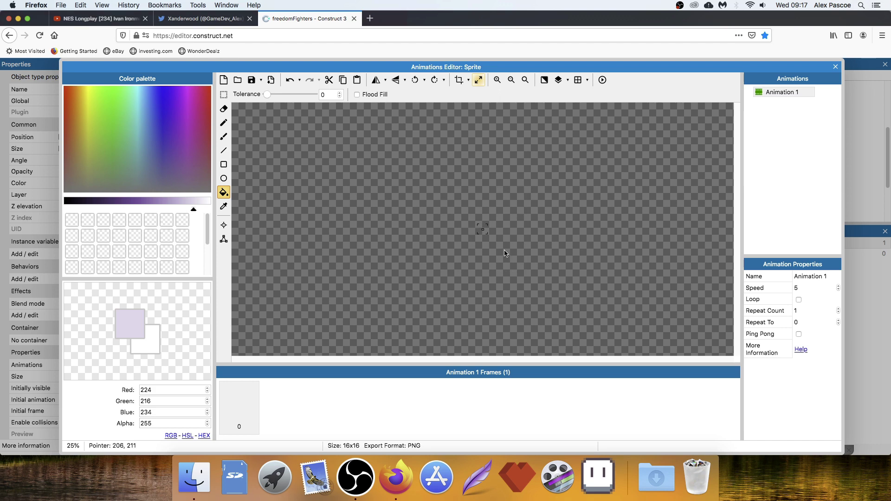
scroll(481, 234, "up", 10)
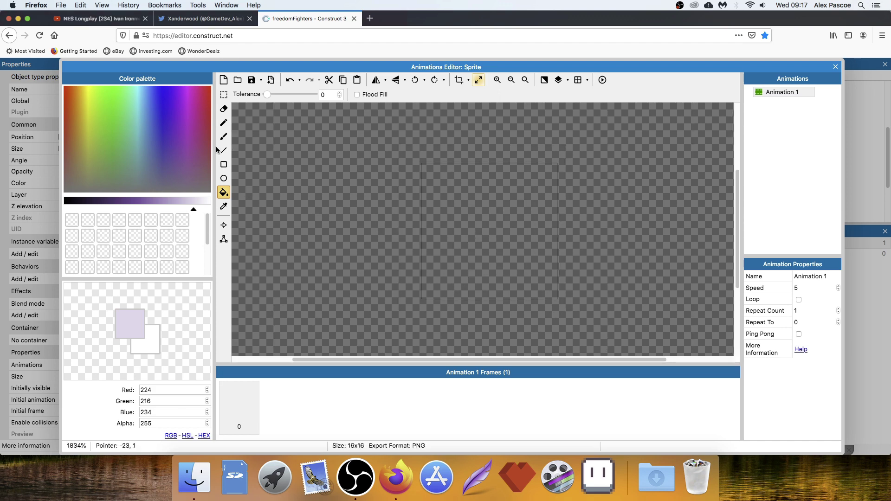
- Draw the underside of a side-view car near the canvas's lower edge with a white 1-pixel Pencil, undoing a stray stroke
left_click(225, 122)
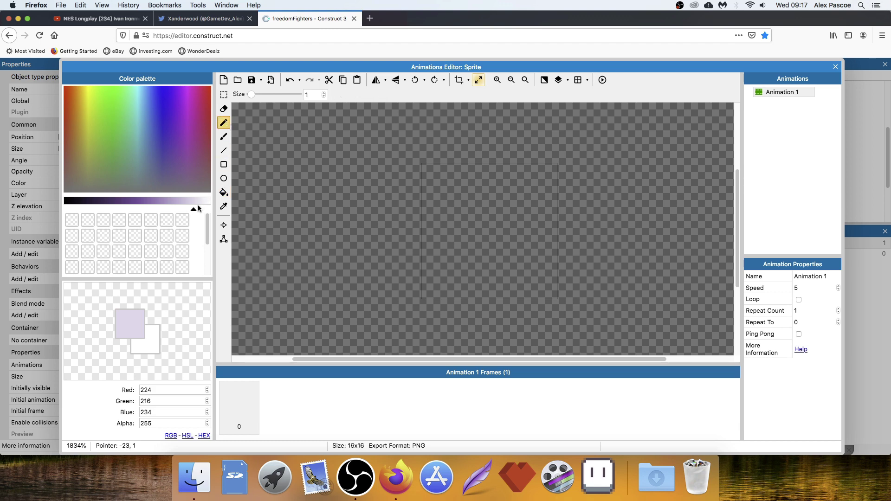
left_click_drag(199, 209, 211, 209)
left_click(476, 228)
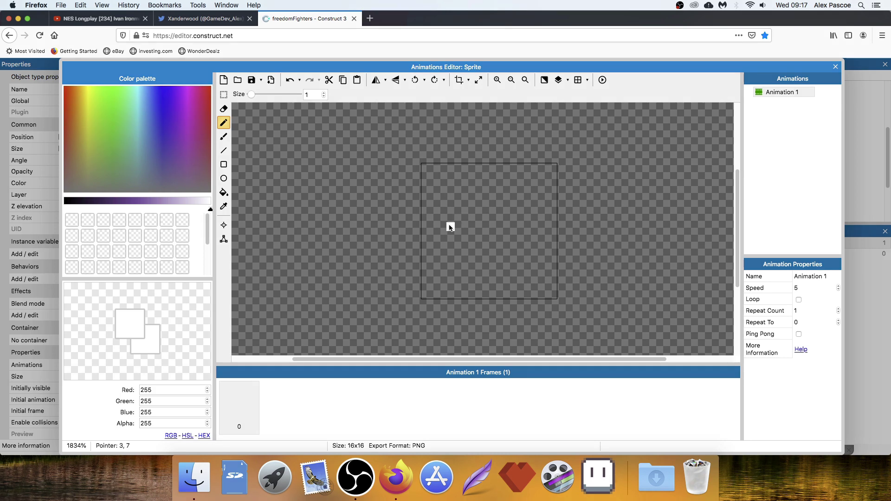
mouse_move(442, 294)
left_mouse_down()
mouse_move(466, 295)
mouse_move(433, 284)
mouse_move(443, 253)
mouse_move(467, 253)
mouse_move(479, 239)
mouse_move(445, 276)
mouse_move(485, 262)
mouse_move(535, 291)
left_mouse_up()
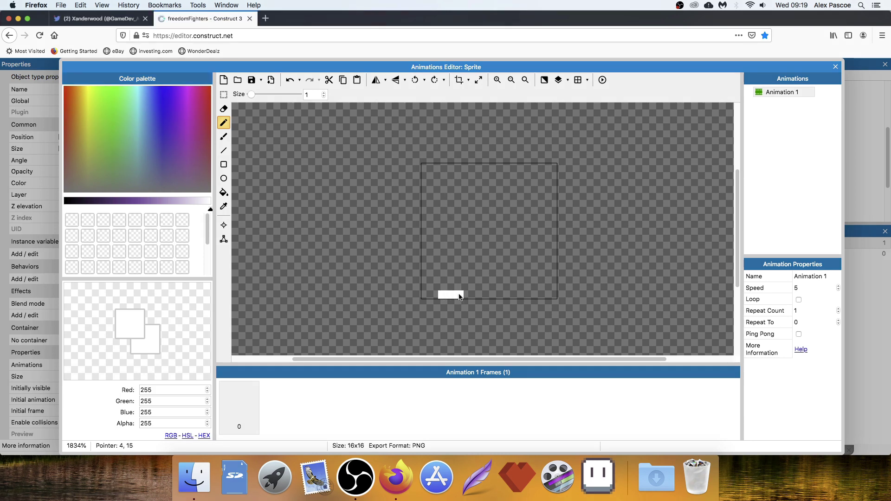
key("super+z")
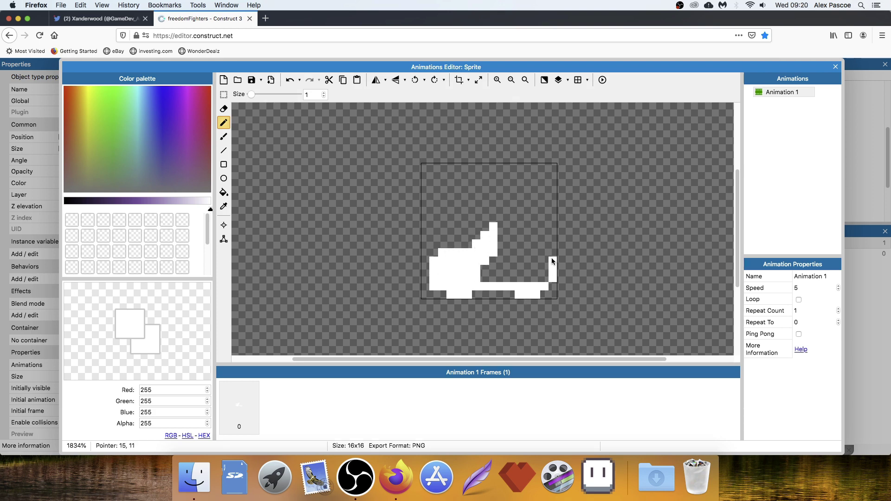
- Complete the rear half of the white car silhouette with raised pixels along its upper edge, undoing stray pencil strokes
mouse_move(552, 259)
left_mouse_down()
mouse_move(487, 278)
mouse_move(513, 266)
mouse_move(519, 248)
left_mouse_up()
key("super+z")
key("super+z")
key("super+z")
key("super+z")
left_click(527, 243)
left_click(536, 236)
left_click(545, 243)
left_click(536, 243)
left_click(511, 244)
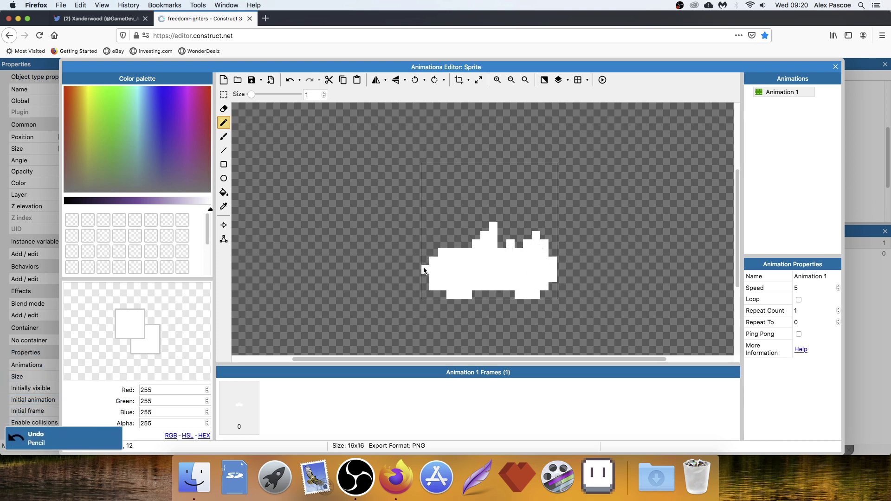
- Shade the car's two wheels and part of its cockpit with the Pencil in light gray (239, 239, 238)
left_click(92, 182)
left_click_drag(84, 184, 72, 189)
left_click(203, 201)
mouse_move(451, 286)
left_mouse_down()
mouse_move(467, 287)
mouse_move(452, 294)
left_mouse_up()
left_click_drag(519, 287, 535, 287)
left_click_drag(502, 252, 528, 244)
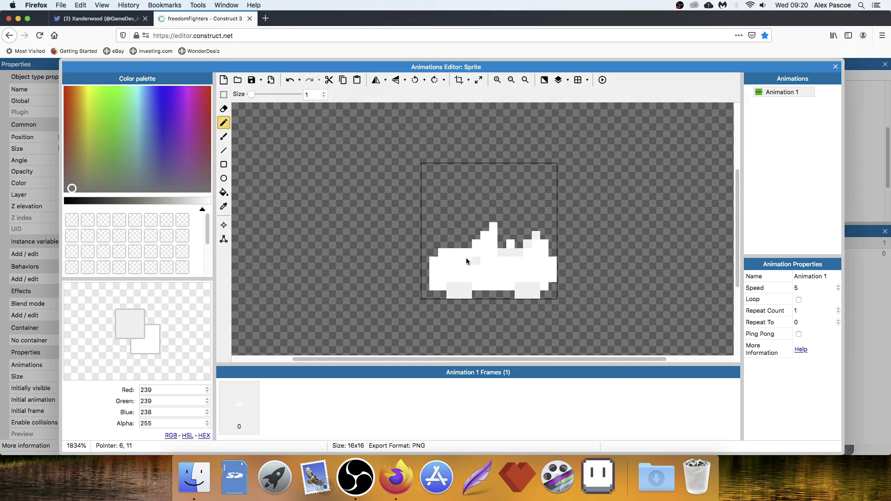
- Try duplicating frame 0 and mirroring the car horizontally in the copy
left_click_drag(244, 403, 303, 403, "super")
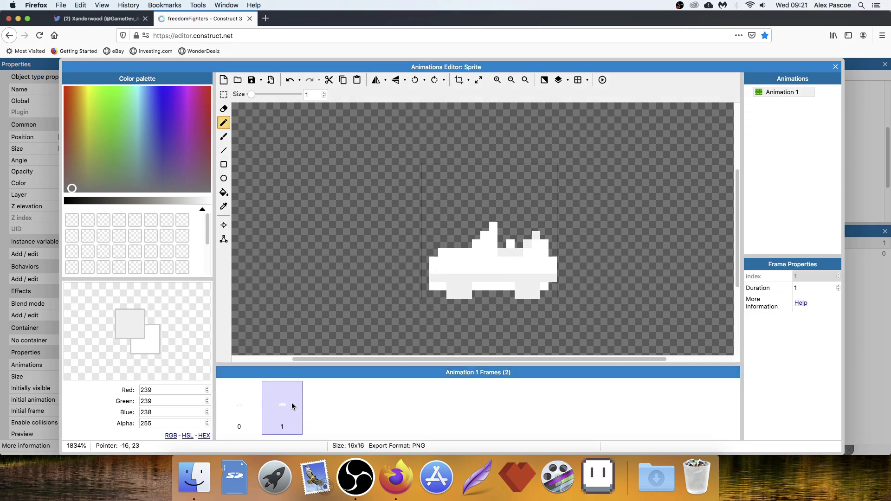
left_click(224, 95)
left_click_drag(400, 175, 581, 306)
left_click(375, 80)
left_click(603, 201)
- Shade the car's body on frame 0 light gray with the Pencil, using colors sampled from the sprite and undoing a stray stroke
left_click(249, 402)
left_click(223, 122)
left_click_drag(441, 260, 540, 262)
key("super+z")
key("i")
left_click(520, 251)
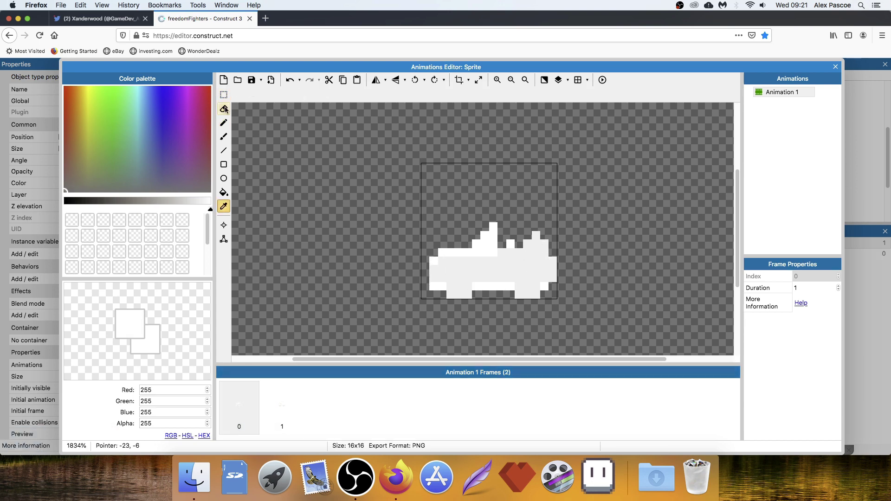
key("p")
left_click(223, 206)
left_click(442, 273)
left_click(223, 122)
left_click_drag(536, 287, 545, 287)
left_click_drag(476, 286, 511, 287)
left_click_drag(434, 286, 443, 286)
- Erase the pixel at the car's lower front corner and delete frame 1
left_click(223, 109)
left_click(434, 286)
left_click(296, 408)
key("Delete")
- Redraw both wheels on frame 0 as 3 x 3 pixel blocks in a slightly darker gray
left_click(224, 206)
left_click(194, 203)
left_click(224, 122)
left_click_drag(451, 278, 452, 291)
left_click_drag(519, 278, 530, 293)
- Add a white hub pixel at the center of each wheel, undoing a stray pencil mark
left_click(224, 206)
left_click(434, 261)
left_click(224, 122)
left_click(459, 287)
left_click(527, 287)
key("super+z")
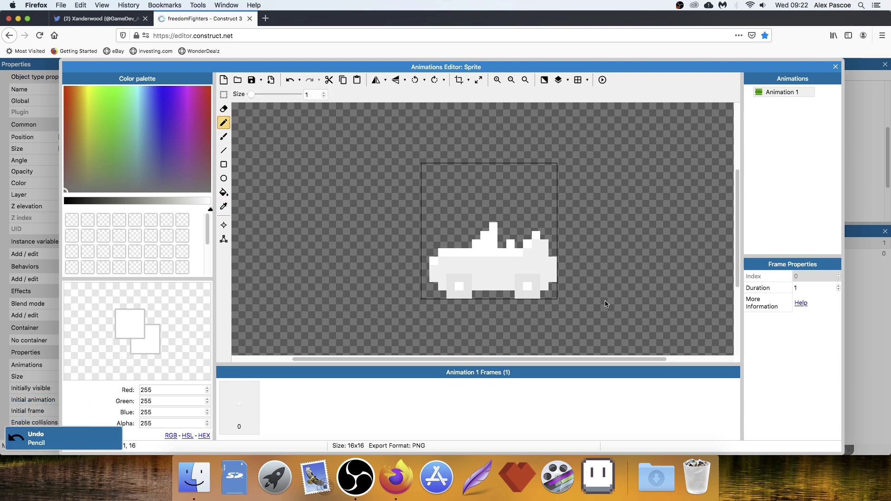
- Duplicate frame 0 and mirror the car horizontally in the new frame 1
right_click(245, 400)
left_click(304, 410)
left_click(223, 94)
left_click(379, 82)
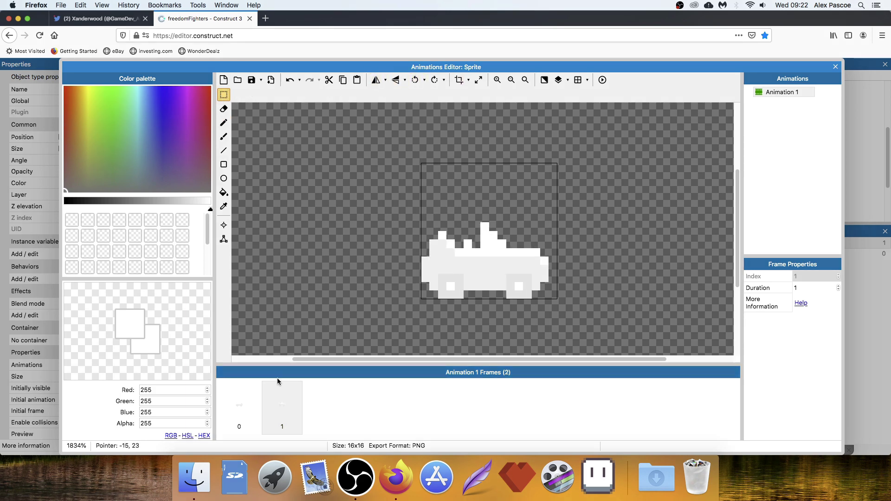
left_click(248, 400)
left_click(284, 401)
- Duplicate frame 1 and erase the side-view car from the new frame 2
right_click(284, 402)
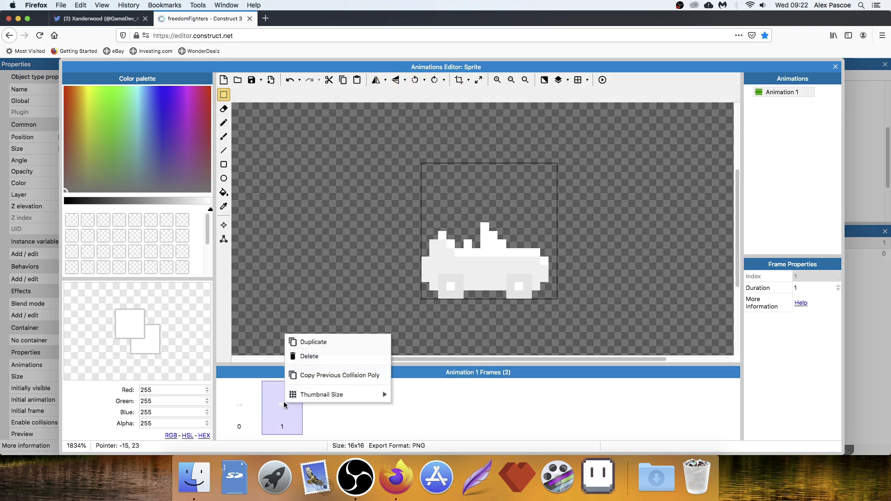
left_click(336, 360)
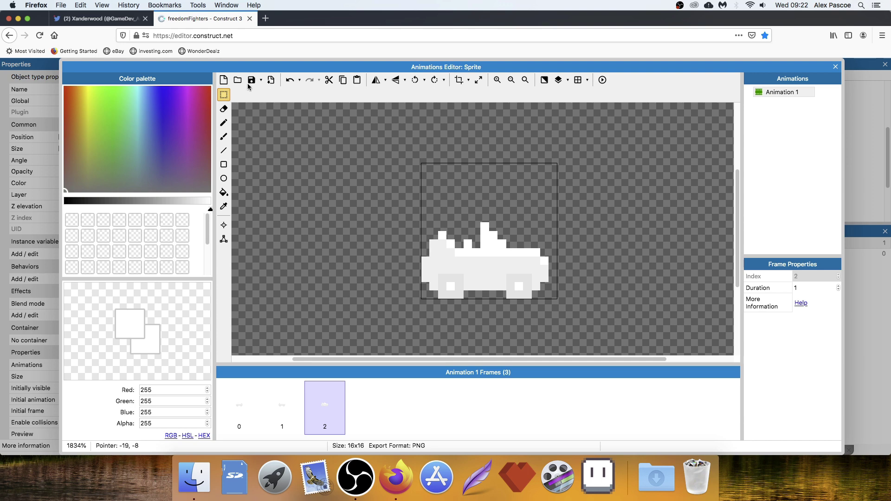
left_click_drag(412, 198, 569, 328)
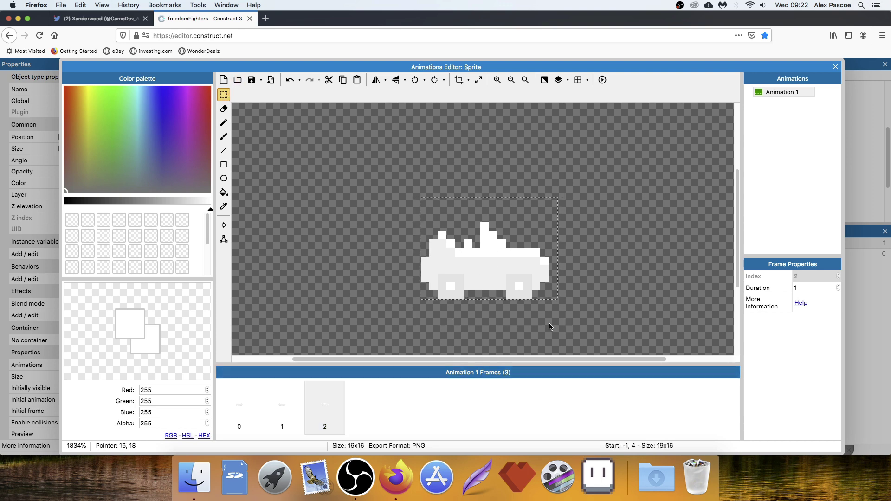
key("Delete")
- Draw an upright car body about 8 x 13 pixels on frame 2 in white and light gray, centered on the canvas
left_click(296, 425)
left_click(322, 396)
key("i")
key("p")
left_click_drag(468, 227, 518, 226)
mouse_move(459, 227)
left_mouse_down()
mouse_move(465, 289)
mouse_move(518, 283)
mouse_move(469, 273)
mouse_move(492, 256)
mouse_move(461, 219)
mouse_move(487, 192)
mouse_move(476, 207)
mouse_move(504, 208)
left_mouse_up()
left_click(299, 407)
left_click(318, 400)
mouse_move(464, 229)
left_mouse_down()
mouse_move(489, 286)
mouse_move(481, 194)
mouse_move(490, 236)
mouse_move(509, 235)
left_mouse_up()
- Shade the interior of the car on frame 2 with the wheel gray sampled from frame 1
left_click(284, 417)
left_click(459, 278, "ctrl")
left_click(320, 404)
left_click_drag(468, 252, 469, 279)
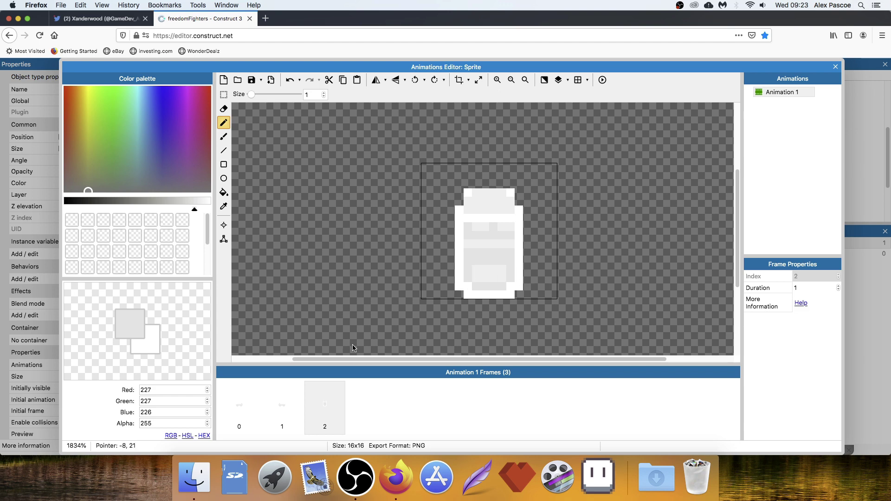
- Draw four wheels, each 1 x 3 pixels, along both sides of the car on frame 2 in gray (227, 227, 226)
left_click_drag(452, 216, 451, 236)
left_click_drag(527, 216, 528, 236)
left_click_drag(451, 268, 451, 287)
left_click_drag(528, 268, 526, 284)
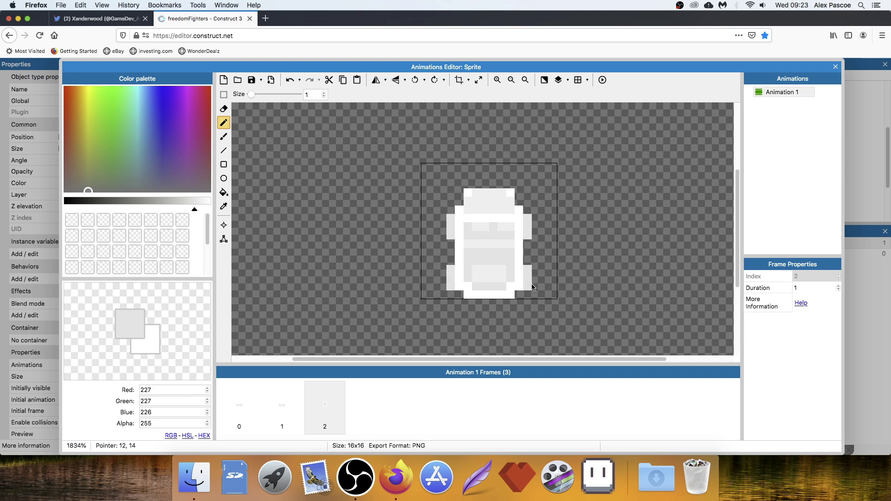
- Duplicate frame 2 and flip the car vertically in the new frame 3
left_click(282, 403)
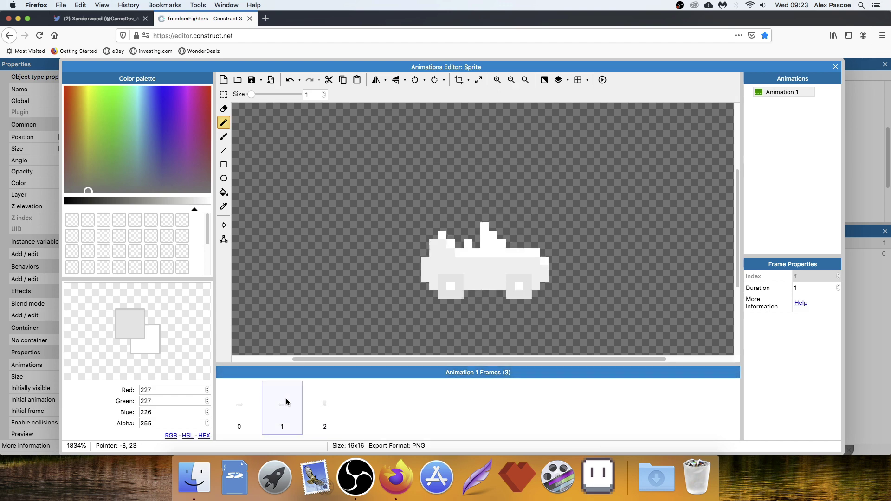
left_click(331, 403)
right_click(331, 404)
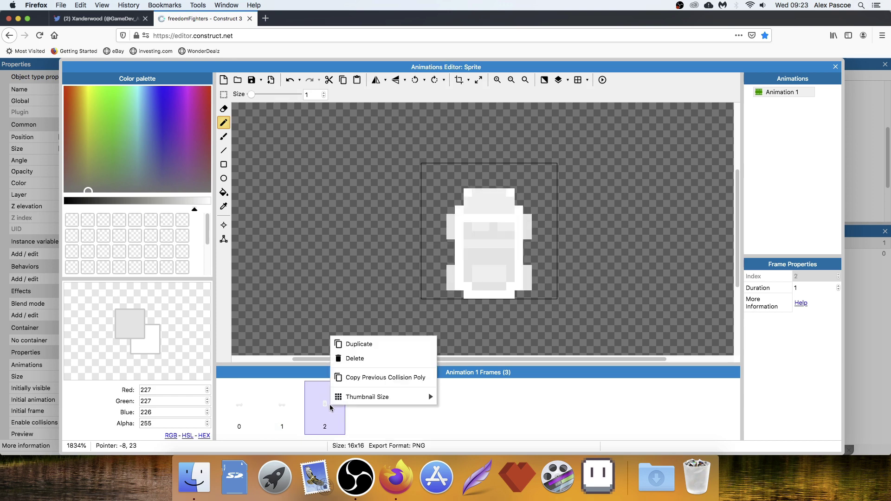
left_click(359, 346)
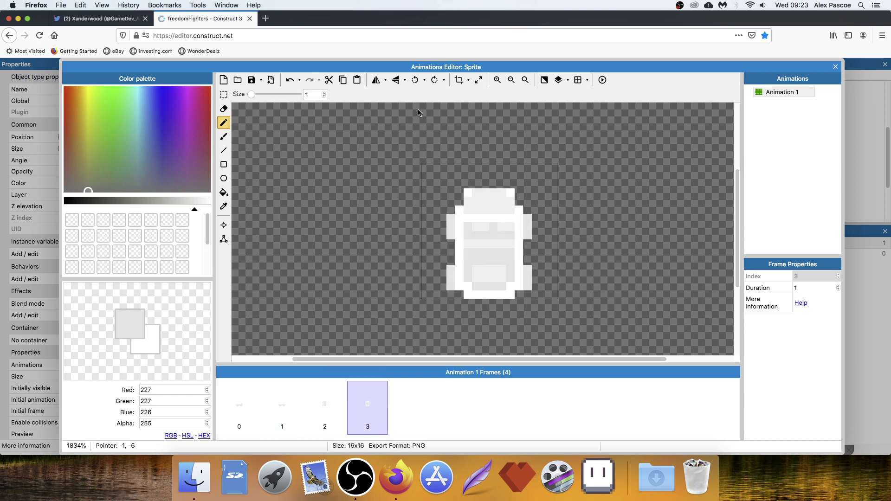
left_click(396, 81)
- Move the car on frame 3 down 3 pixels so it rests on the canvas's lower edge
left_click(223, 95)
left_click_drag(421, 146, 574, 292)
left_click_drag(481, 210, 481, 240)
left_click(608, 240)
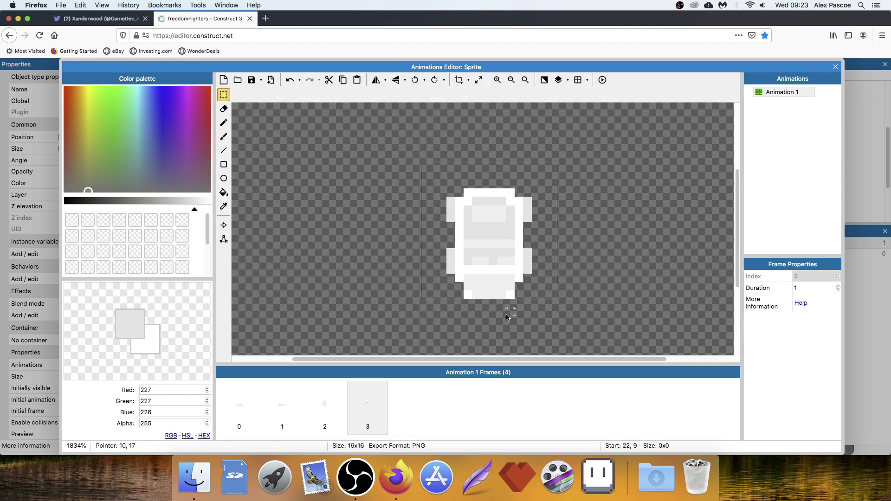
- Compare the car's direction and placement across frames 0 to 3
left_click(268, 411)
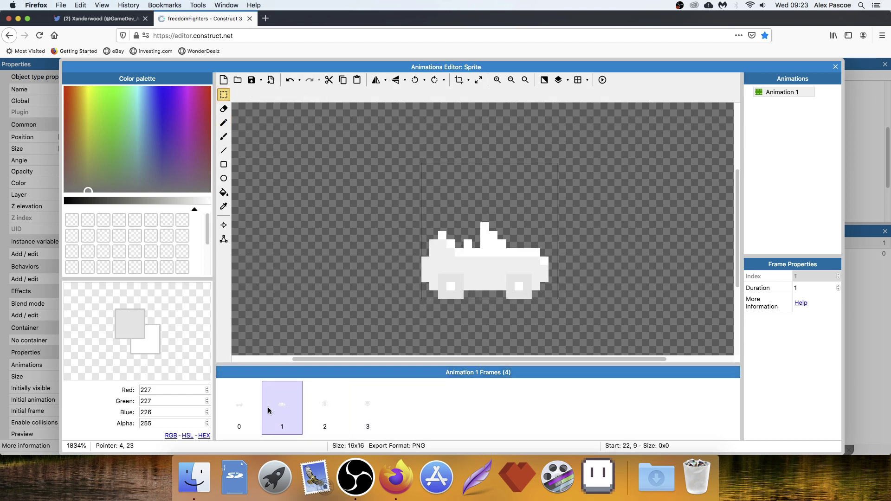
left_click(333, 409)
left_click(291, 410)
left_click(328, 408)
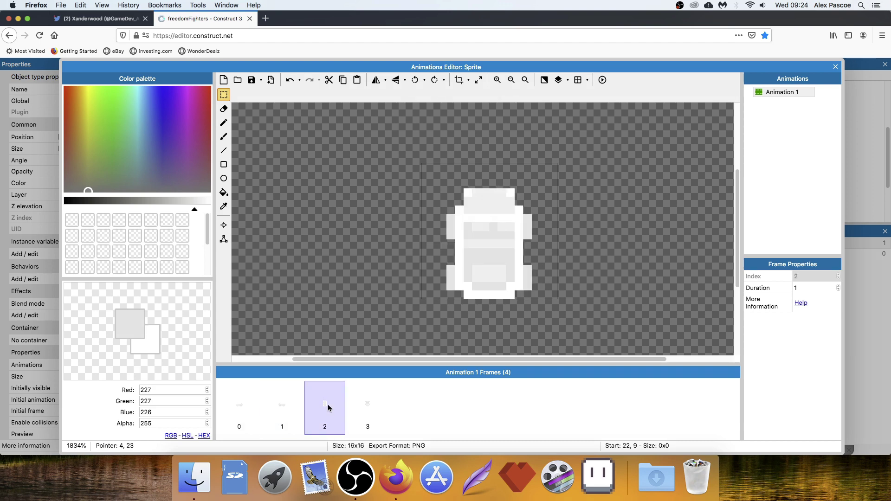
left_click(364, 410)
left_click(249, 411)
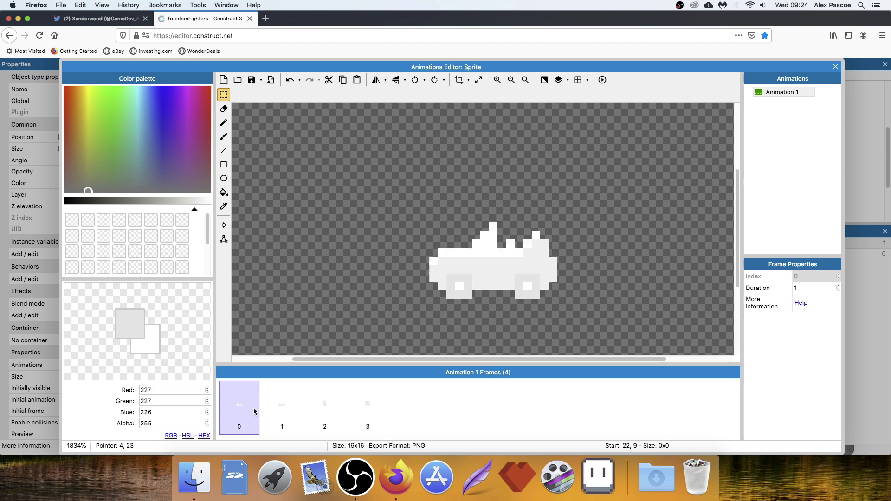
left_click(361, 421)
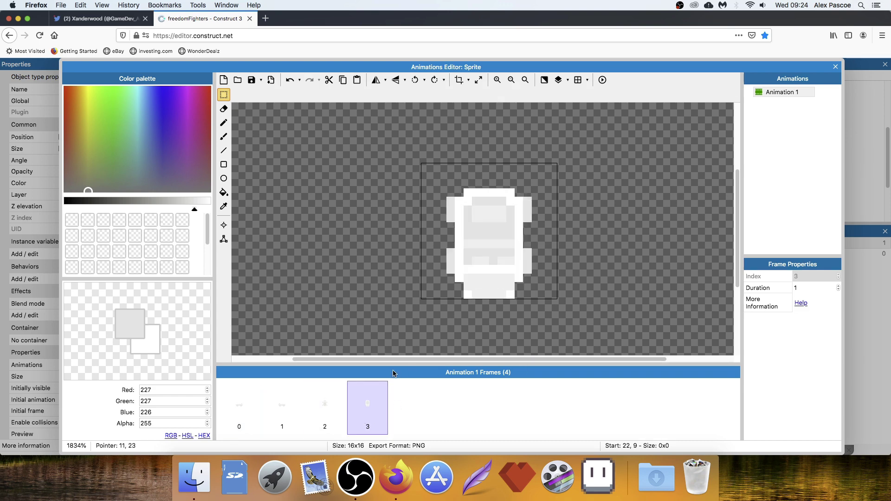
- Rename the animation to "states", set its speed to 0 and close the Animations Editor
type("stat")
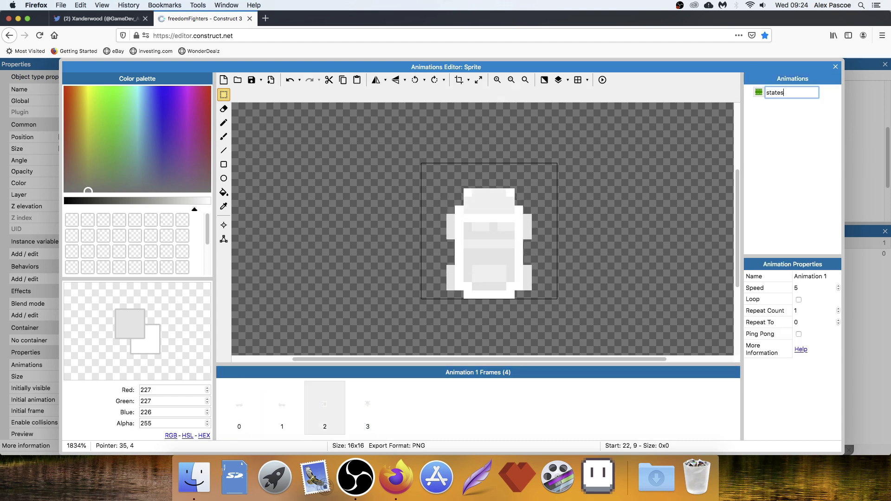
type("es")
key("Return")
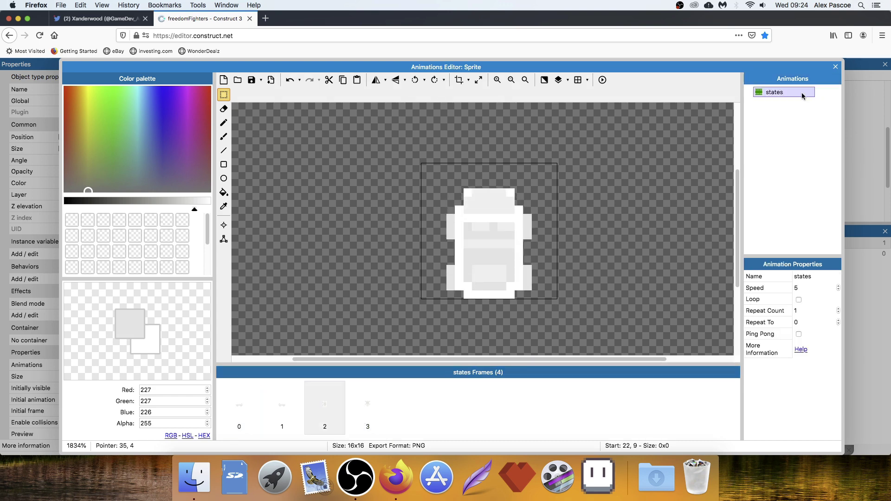
left_click(802, 288)
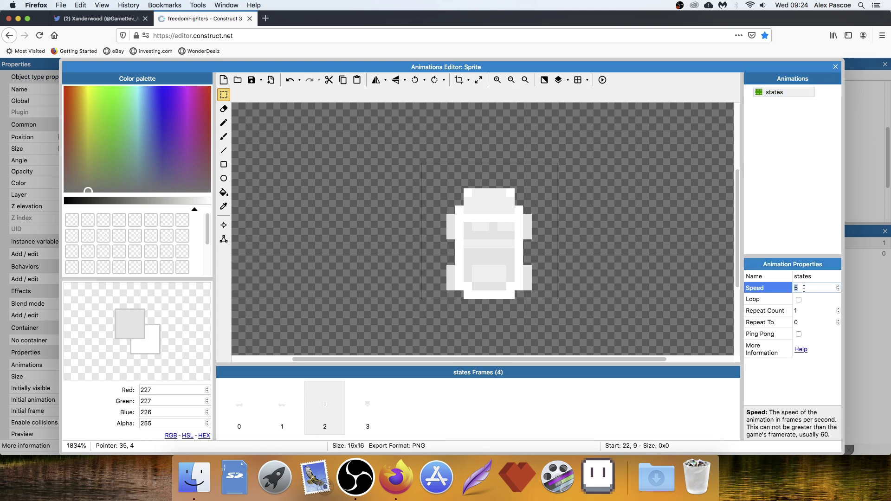
left_click(784, 92)
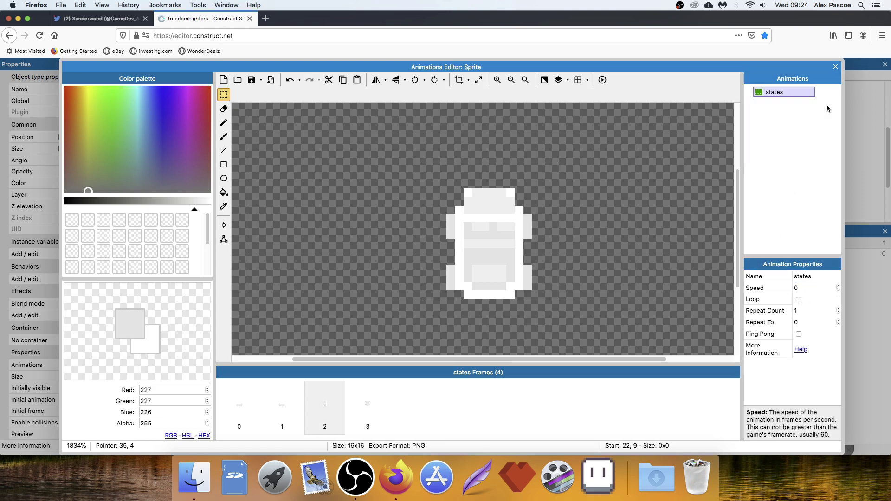
left_click(835, 68)
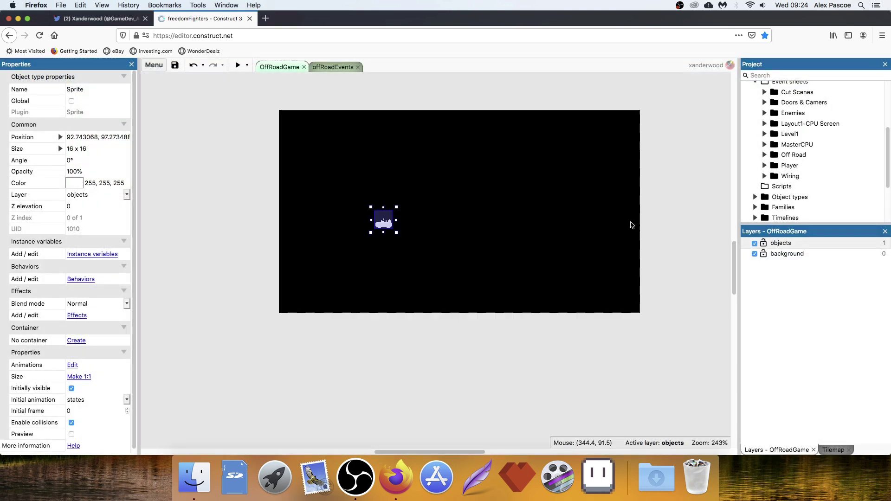
- Move the car sprite to about 157, 142 in the layout and rename the object to spr_car
left_click(363, 229)
left_click_drag(381, 225, 453, 268)
left_click(91, 78)
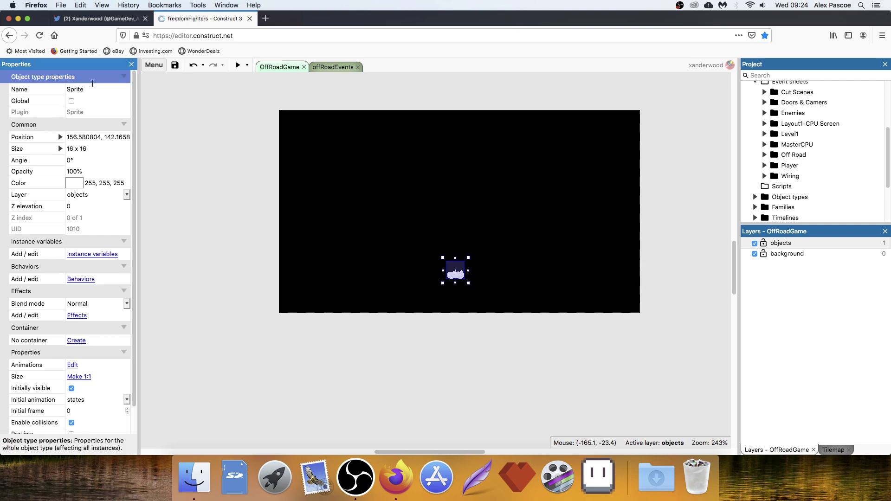
left_click(96, 86)
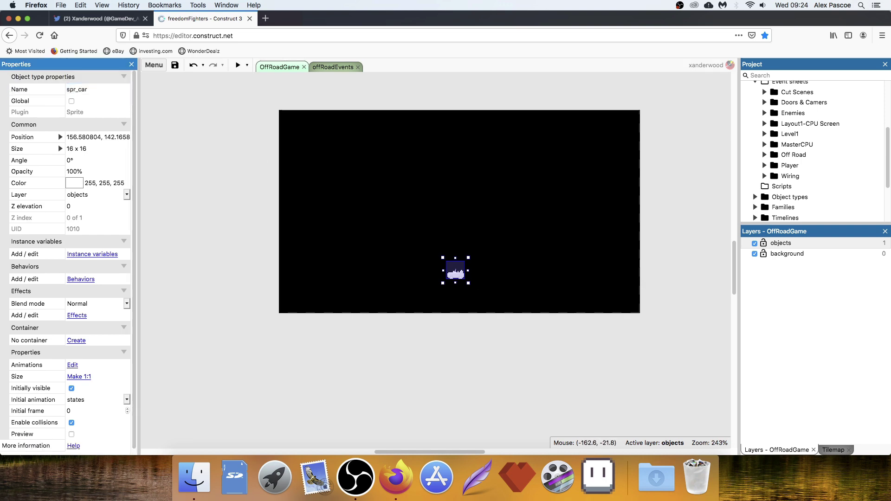
left_click(458, 344)
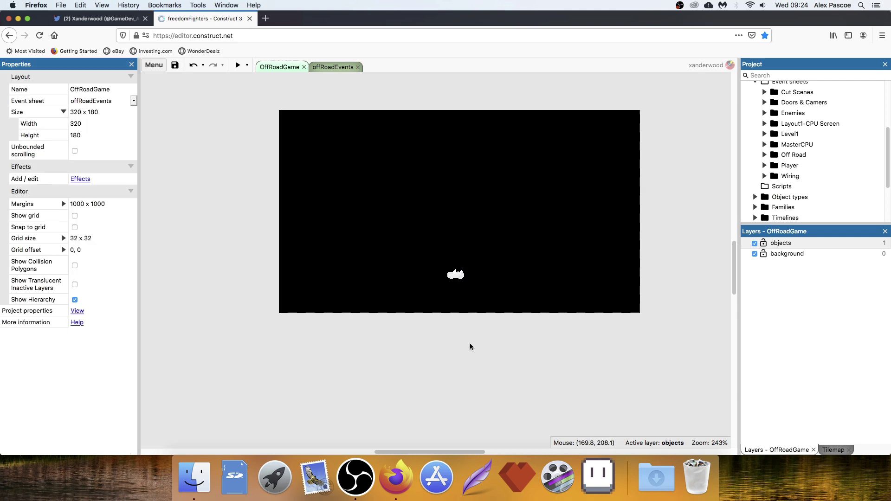
- Add the Car movement behavior to spr_car
left_click(462, 274)
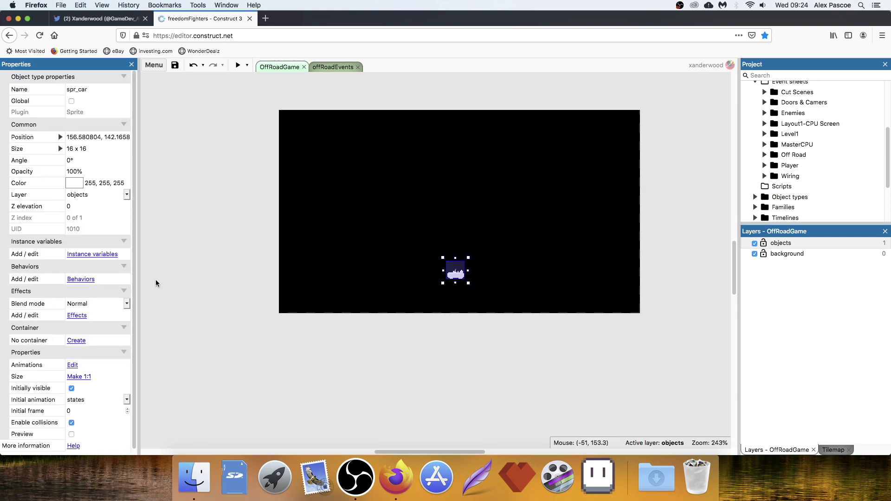
left_click(86, 279)
left_click(637, 215)
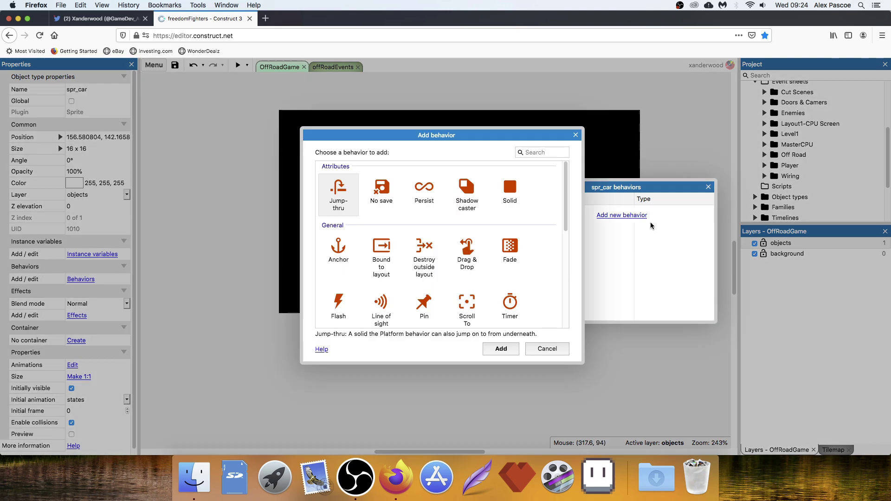
scroll(409, 260, "down", 5)
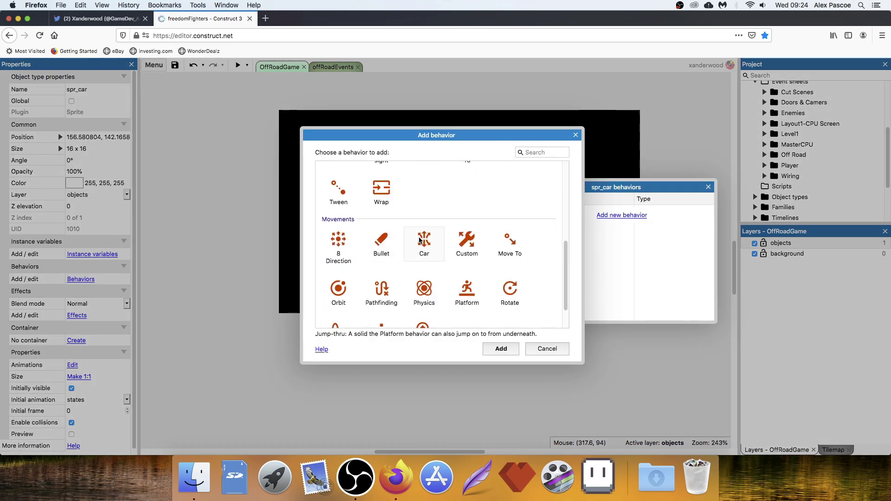
double_click(419, 240)
left_click(708, 186)
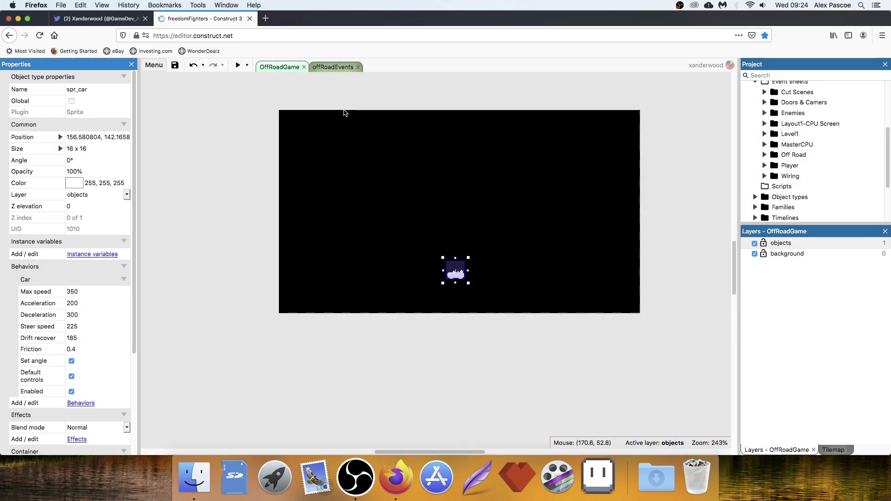
- Preview the layout, test-drive the car in all four directions and close the preview
left_click(237, 65)
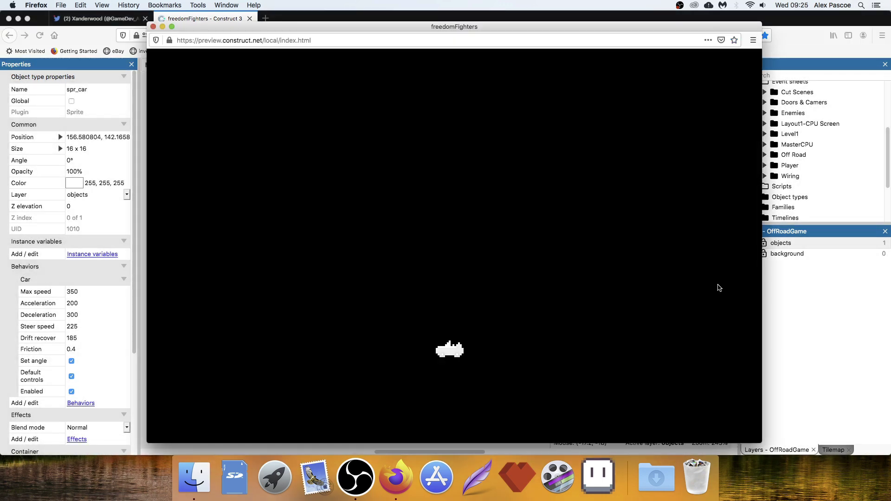
key("Up")
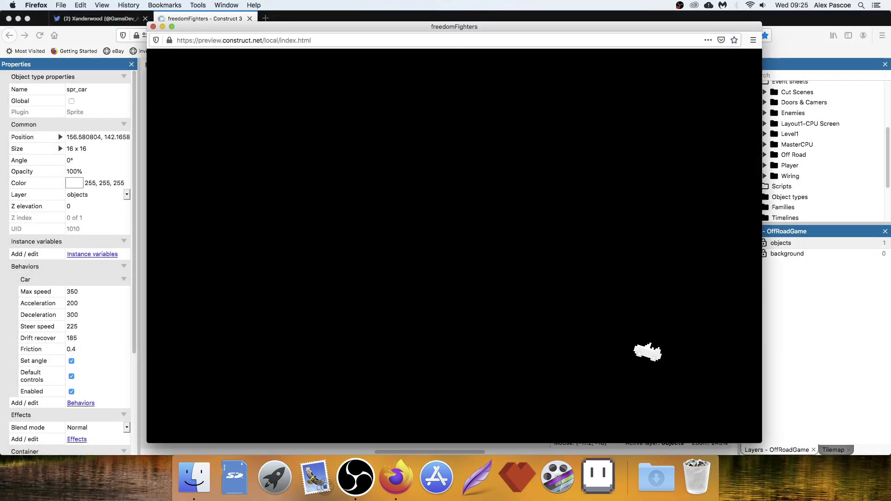
key("Left")
key("Down")
key("Right")
left_click(153, 27)
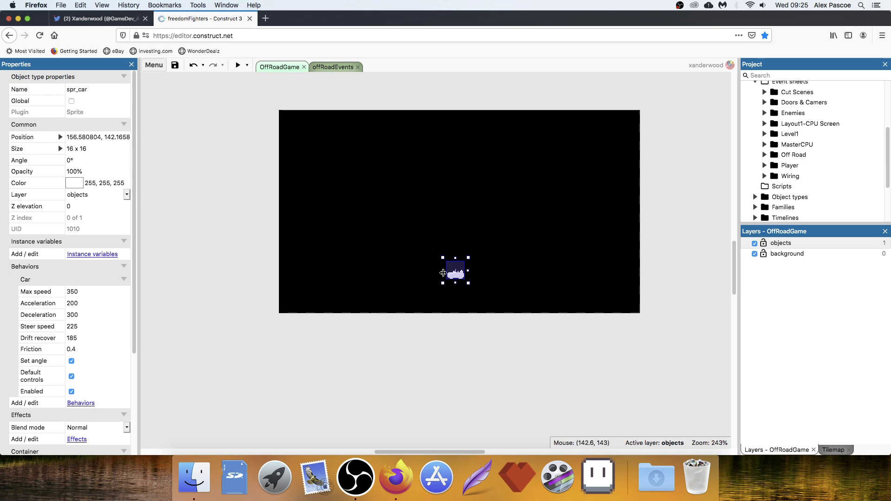
- Set spr_car's initial frame to 1
scroll(97, 356, "down", 5)
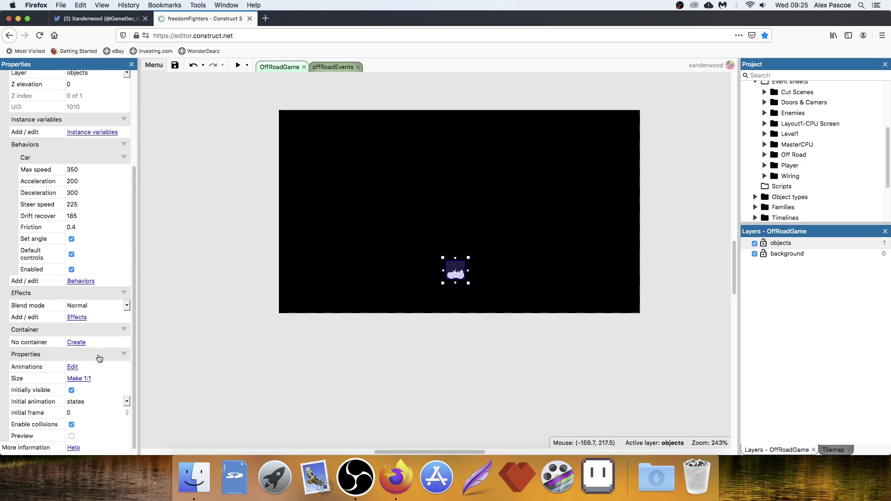
left_click(80, 404)
key("Tab")
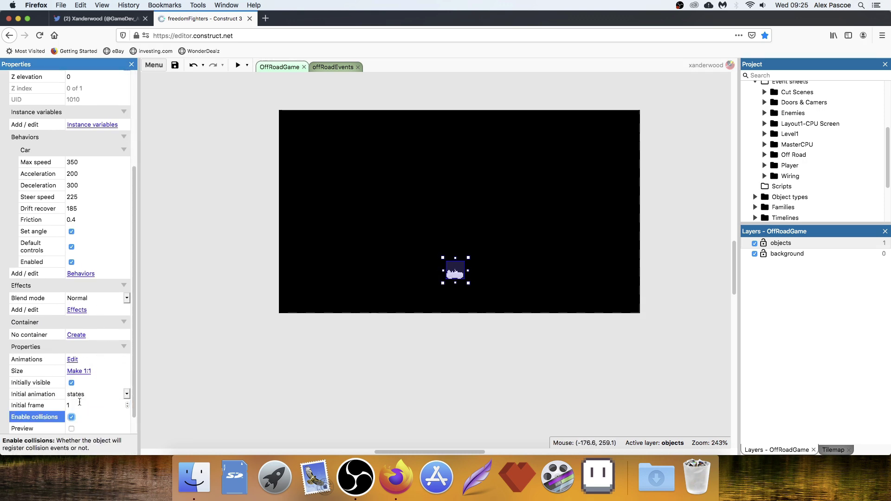
- Preview the layout with the new initial frame, test-drive the car and close the preview
left_click(454, 384)
left_click(238, 65)
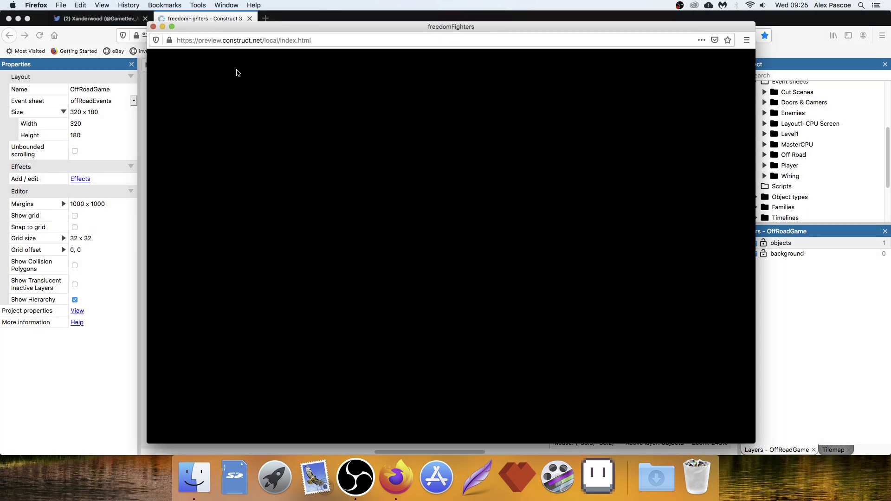
key("Up")
key("Left")
key("Up")
key("Left")
key("Down")
key("Up")
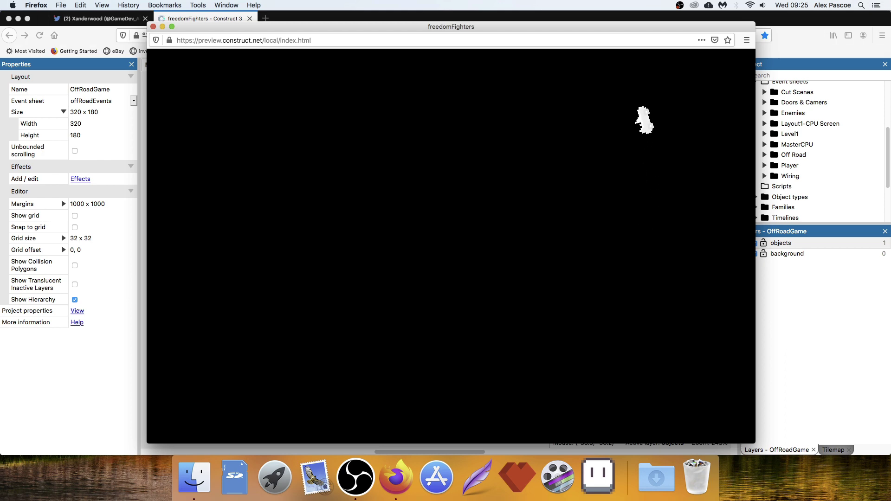
key("Up")
key("Down")
key("Left")
key("Left")
left_click(153, 28)
- Add a String instance variable named direction with the initial value right to spr_car
left_click(456, 274)
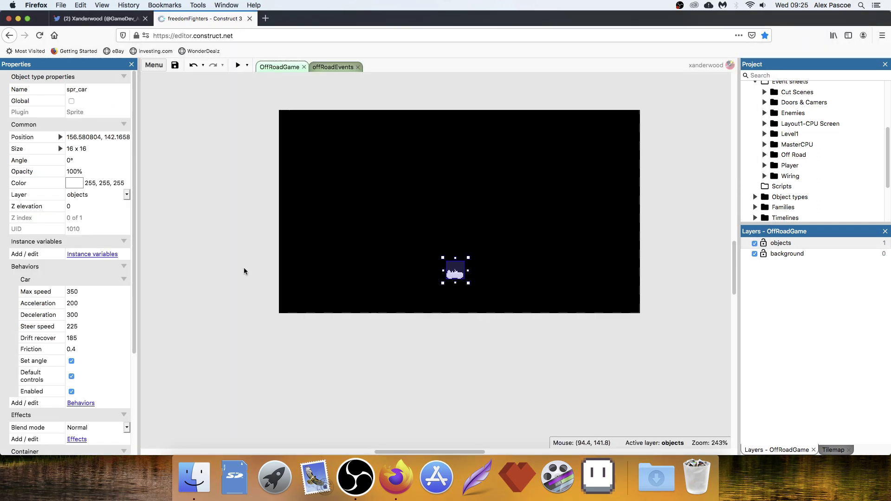
left_click(92, 254)
left_click(445, 214)
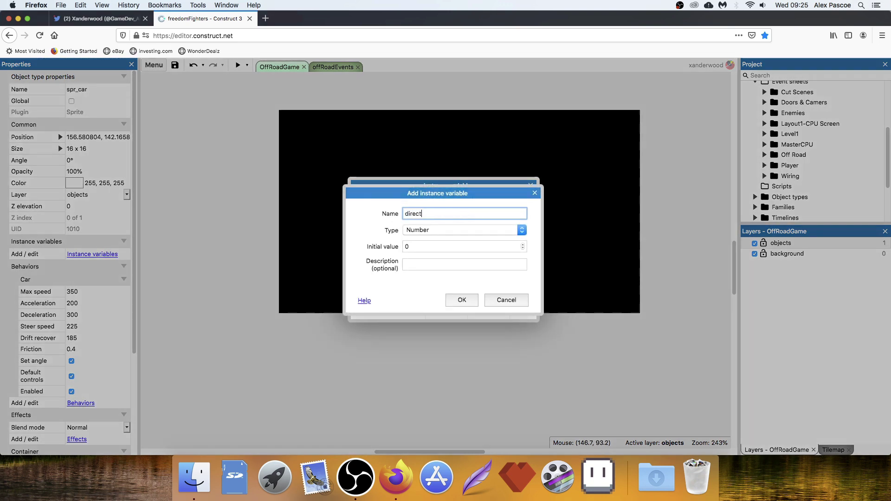
type("direction")
left_click(432, 234)
left_click(431, 230)
left_click(422, 232)
left_click(422, 238)
left_click(414, 247)
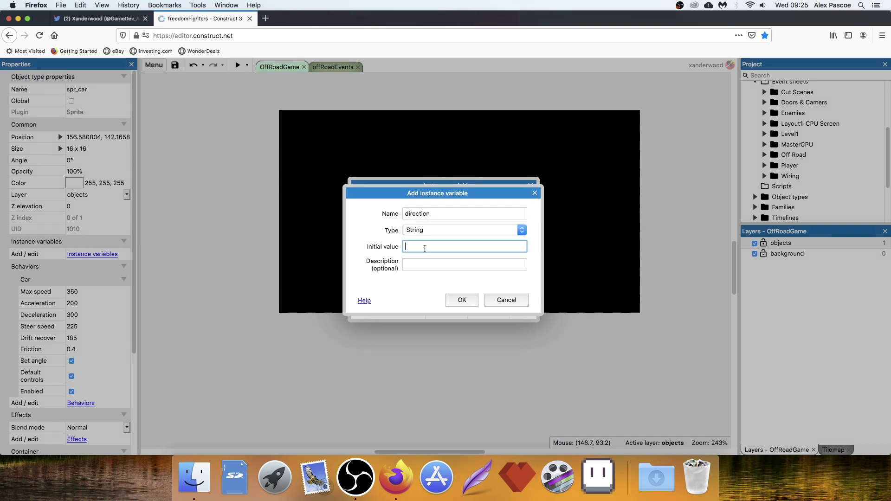
type("right")
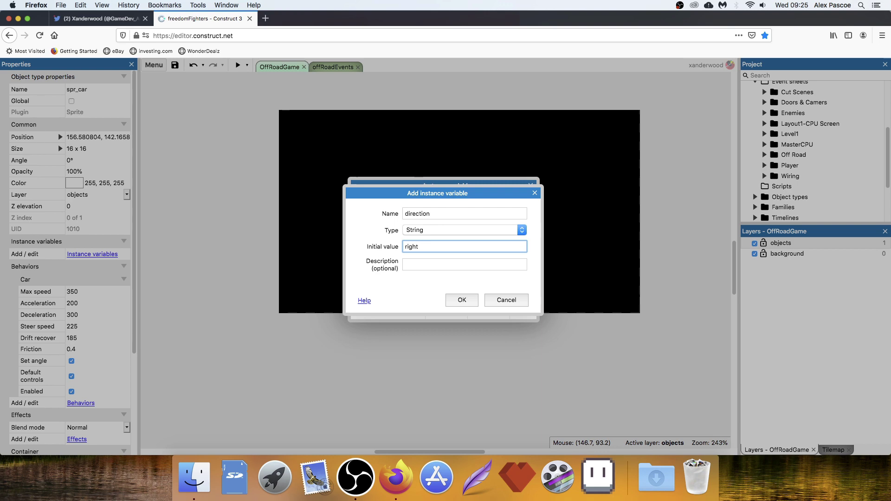
key("Return")
left_click(531, 186)
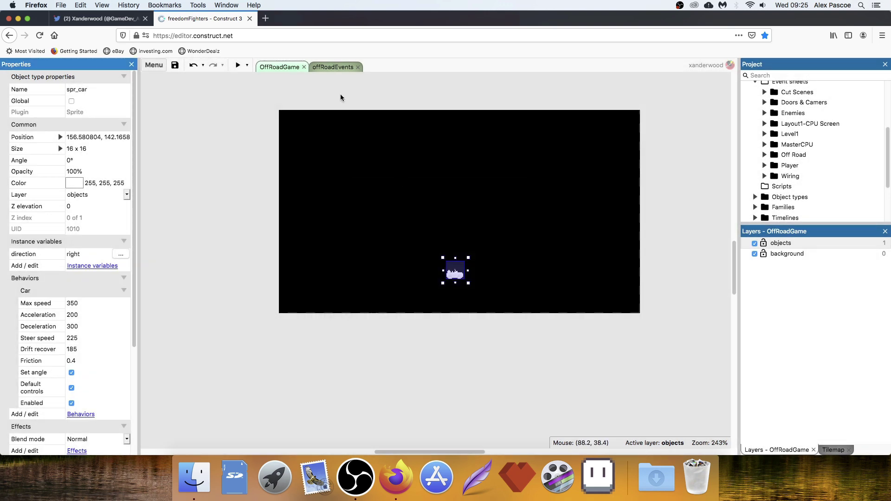
left_click(333, 67)
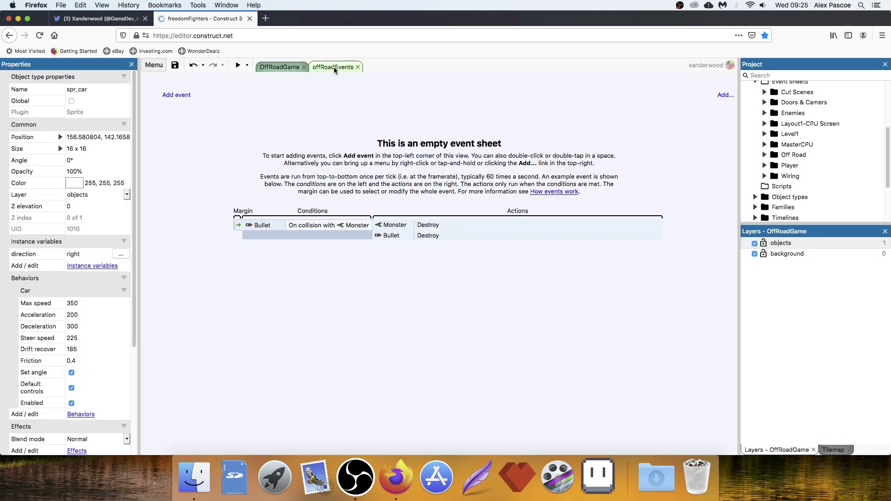
left_click(181, 96)
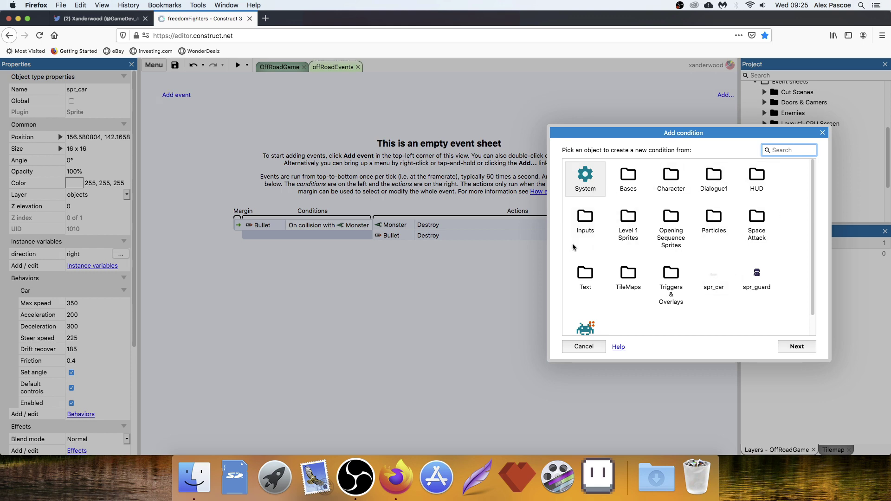
scroll(642, 286, "down", 1)
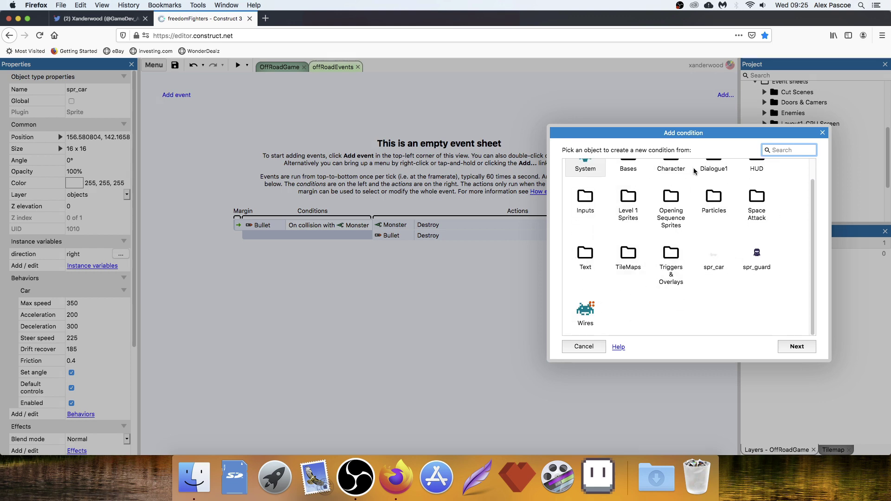
scroll(721, 271, "up", 1)
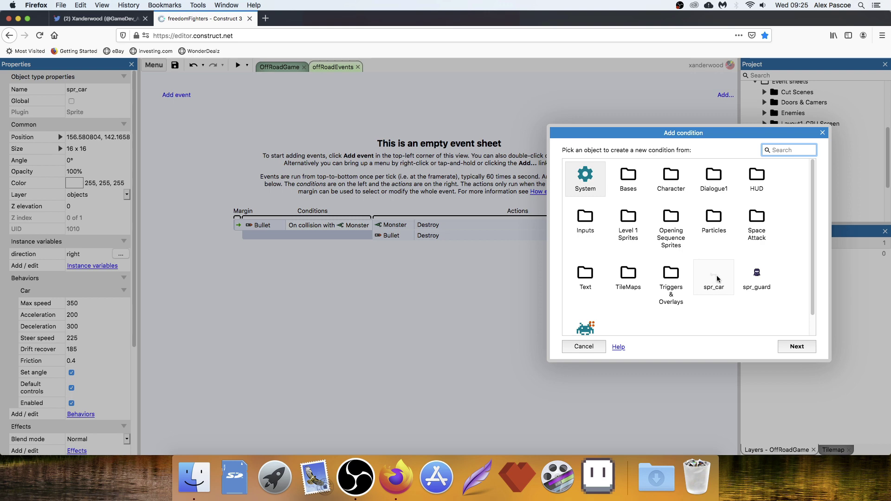
double_click(715, 277)
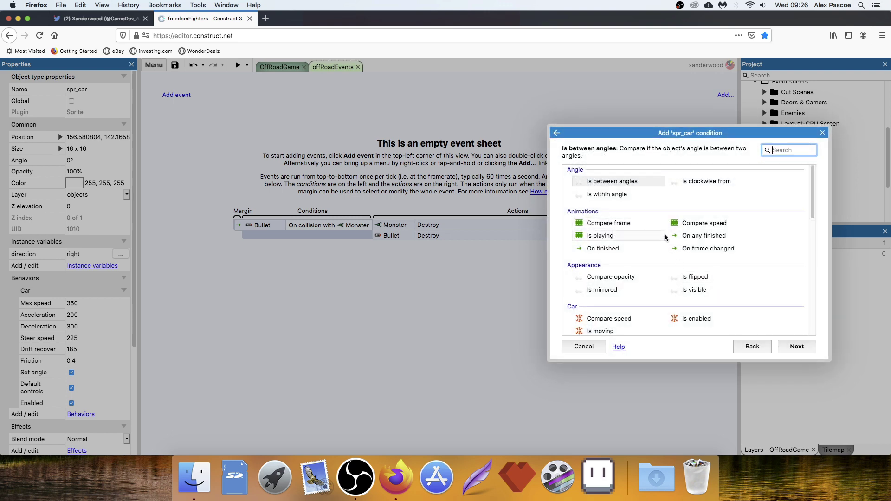
scroll(694, 252, "down", 1)
left_click(750, 346)
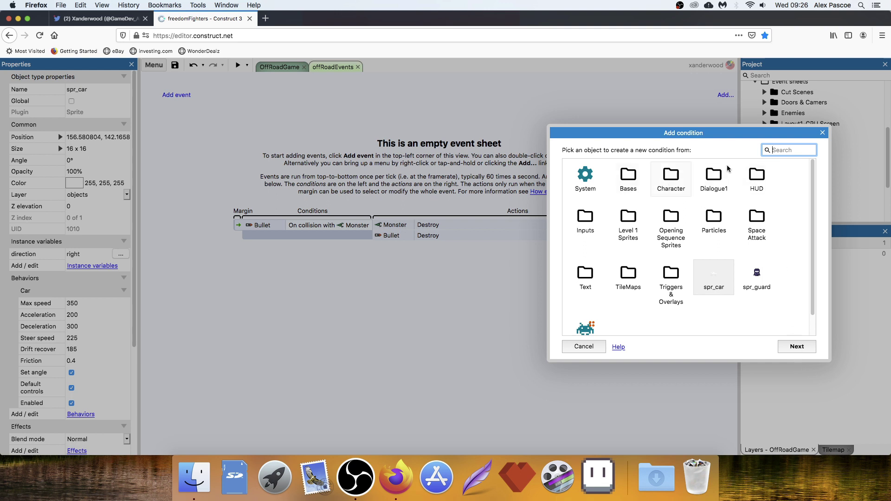
double_click(589, 221)
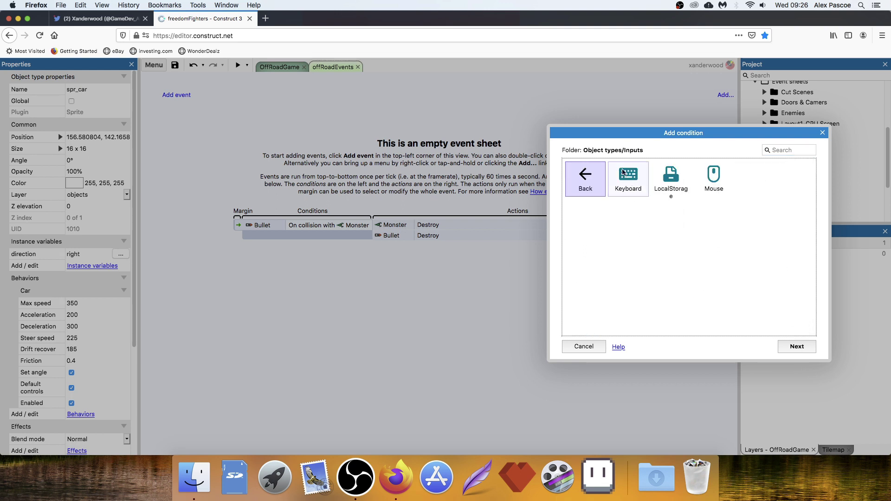
left_click(822, 132)
left_click(279, 67)
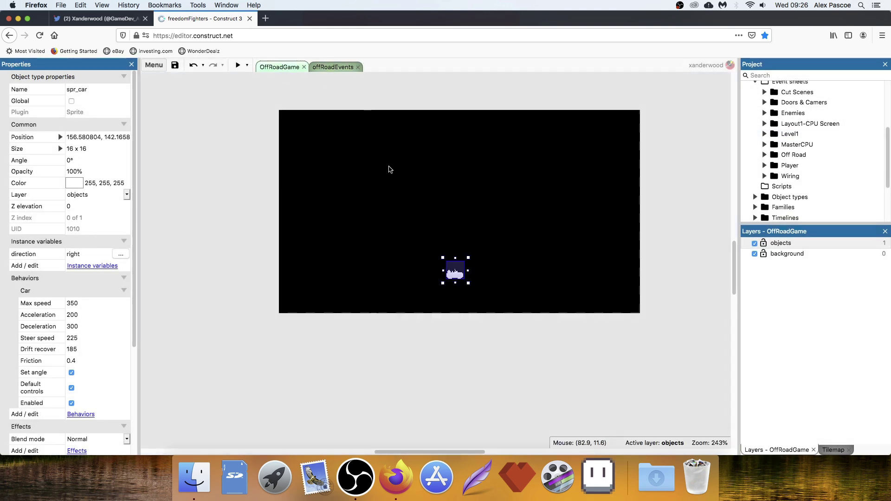
double_click(309, 180)
scroll(420, 230, "down", 6)
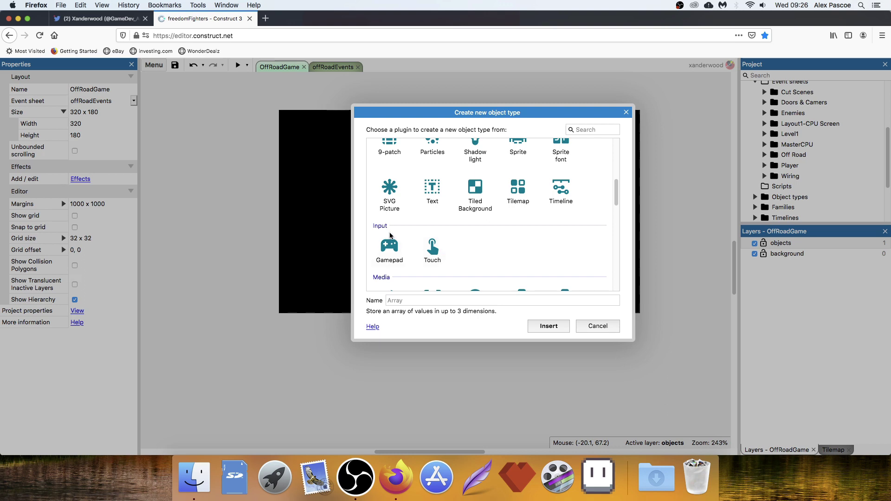
left_click(626, 113)
- Add an event to the offRoadEvents sheet with the Keyboard condition Key is down for the W key
left_click(328, 68)
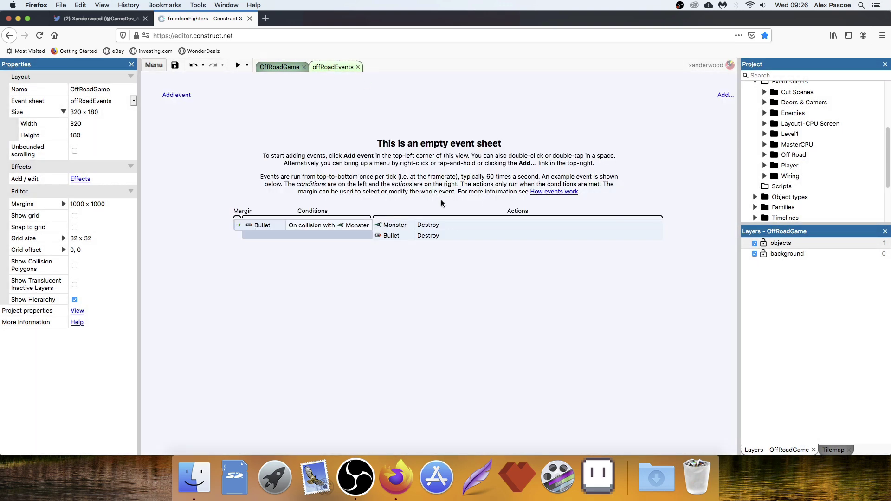
left_click(181, 95)
double_click(585, 219)
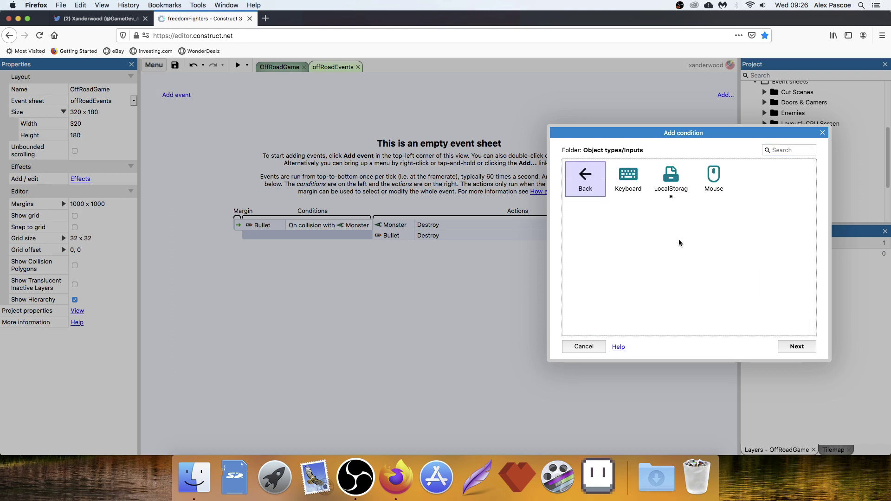
left_click(584, 179)
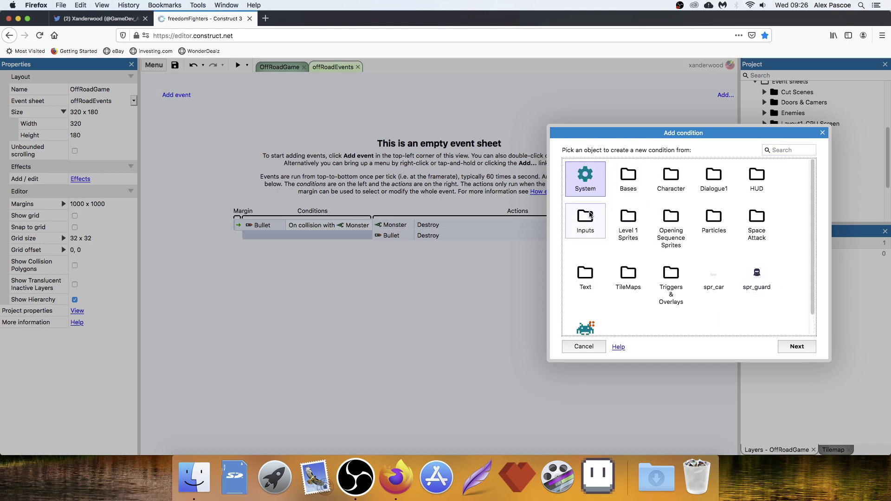
double_click(585, 219)
double_click(627, 179)
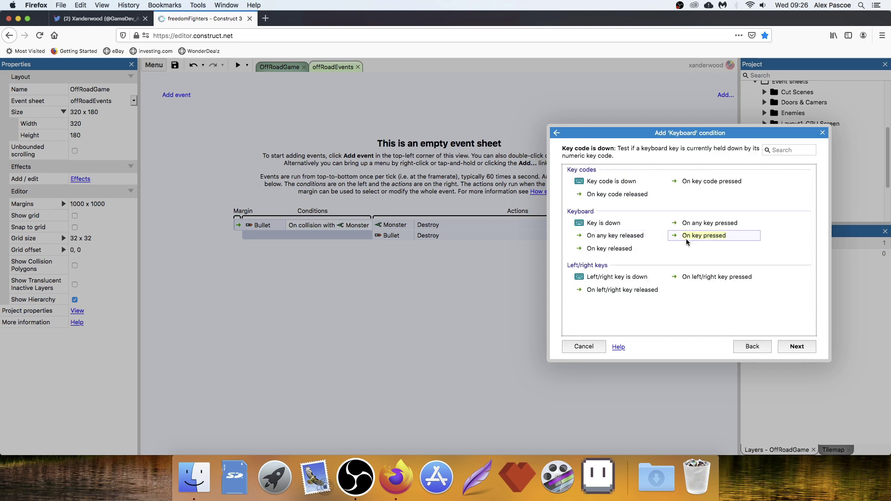
double_click(608, 223)
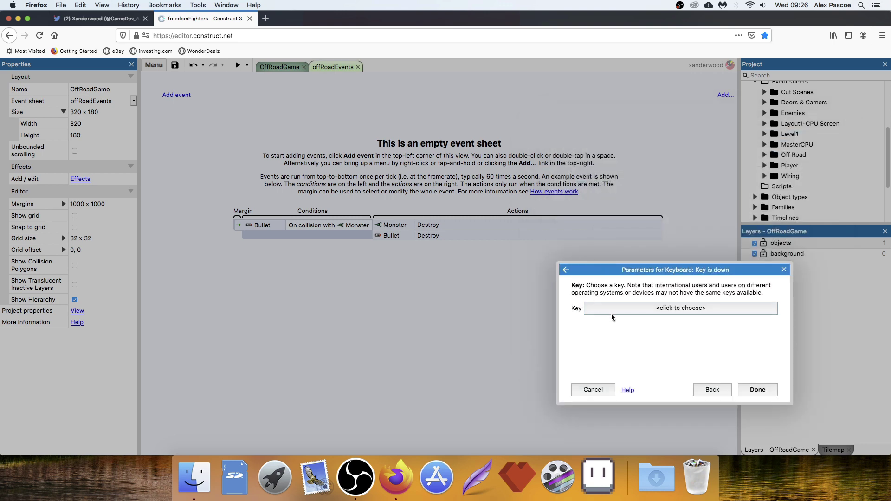
left_click(607, 309)
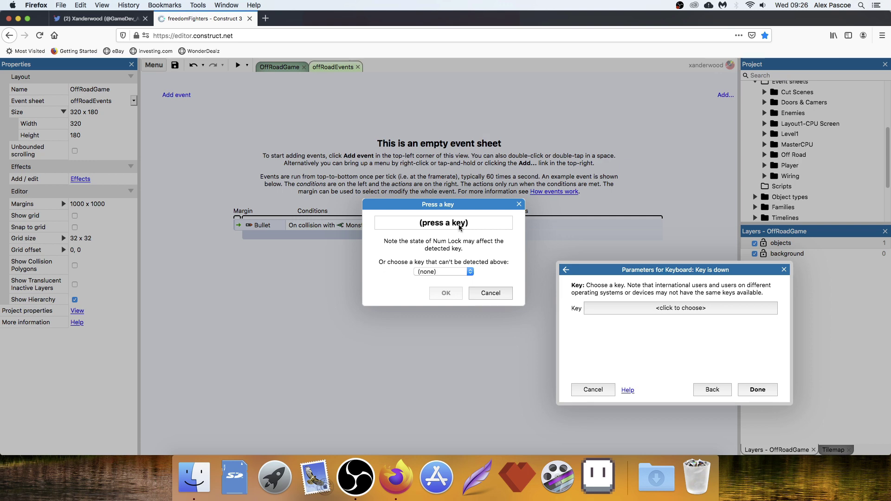
key("w")
left_click(445, 293)
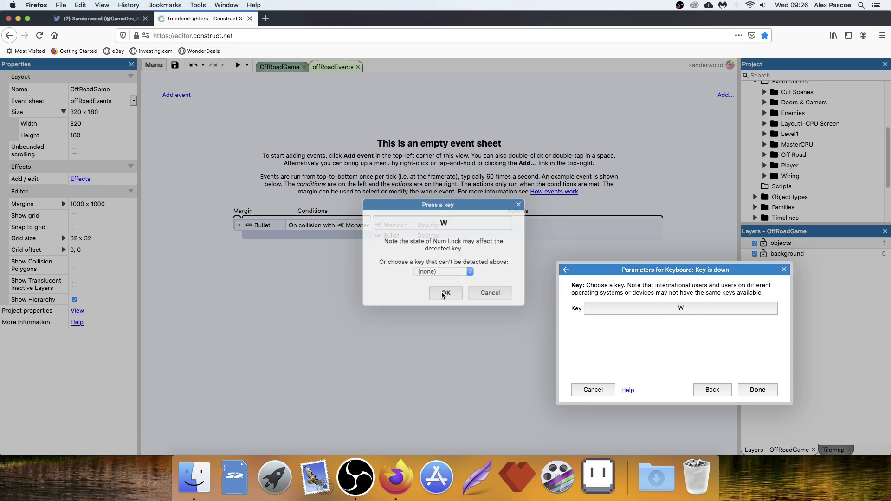
left_click(756, 390)
- Duplicate the W is down event three times in the offRoadEvents sheet
key("super+c")
key("super+v")
key("super+v")
key("super+v")
- Change the key of the second event's Key is down condition to A
double_click(248, 93)
left_click(641, 309)
key("a")
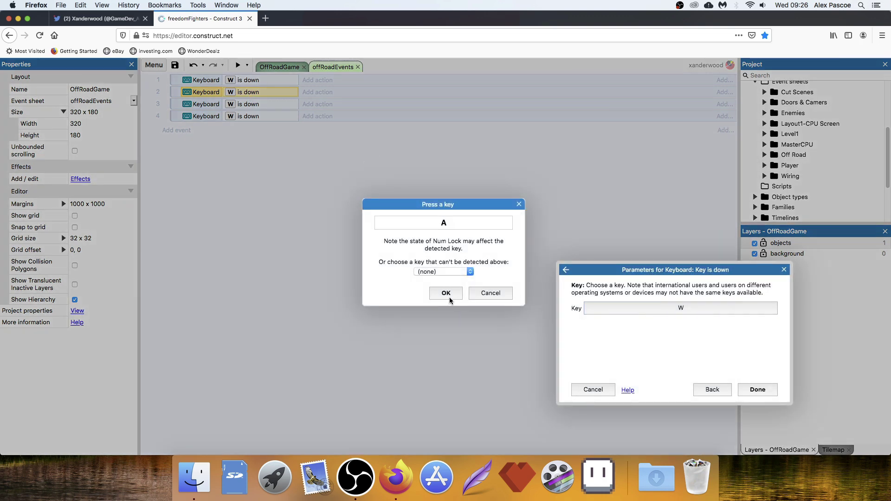
left_click(449, 297)
left_click(757, 390)
- Change the key of the third event's Key is down condition to S
left_click(259, 106)
double_click(259, 106)
left_click(674, 310)
key("s")
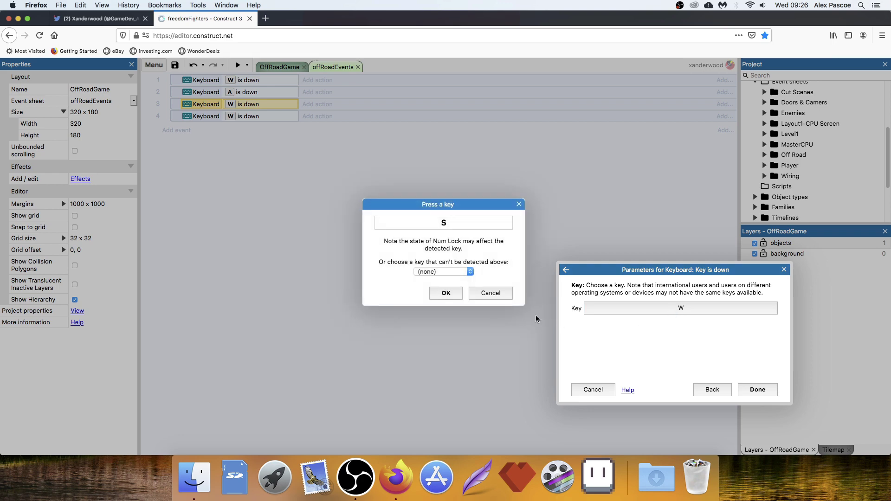
left_click(445, 294)
left_click(758, 390)
- Change the key of the fourth event's Key is down condition to D
left_click(263, 117)
double_click(263, 119)
left_click(681, 308)
key("d")
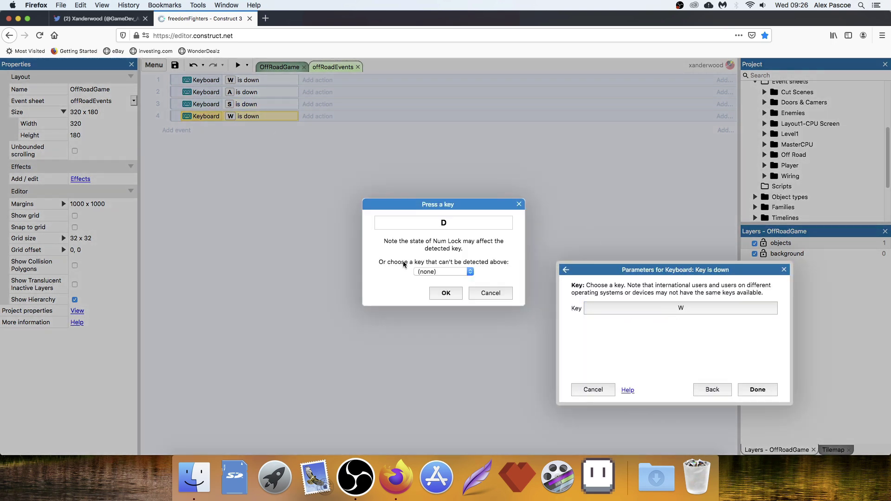
left_click(445, 293)
left_click(758, 389)
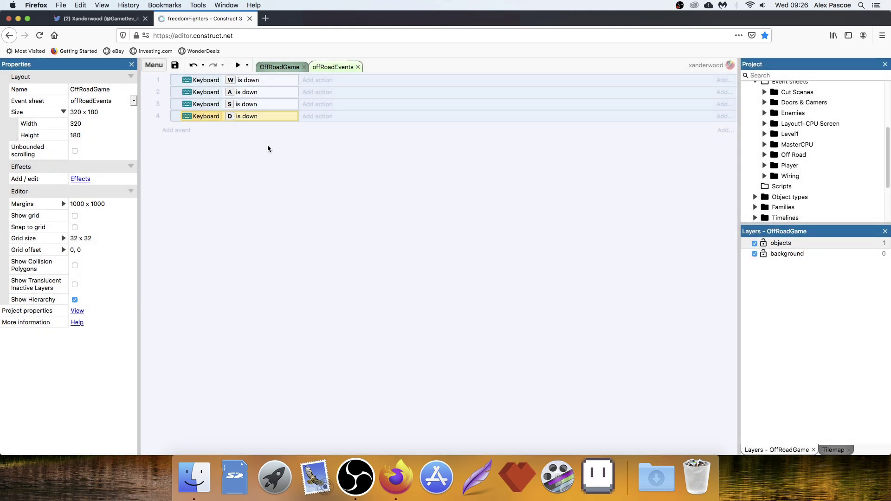
left_click(265, 149)
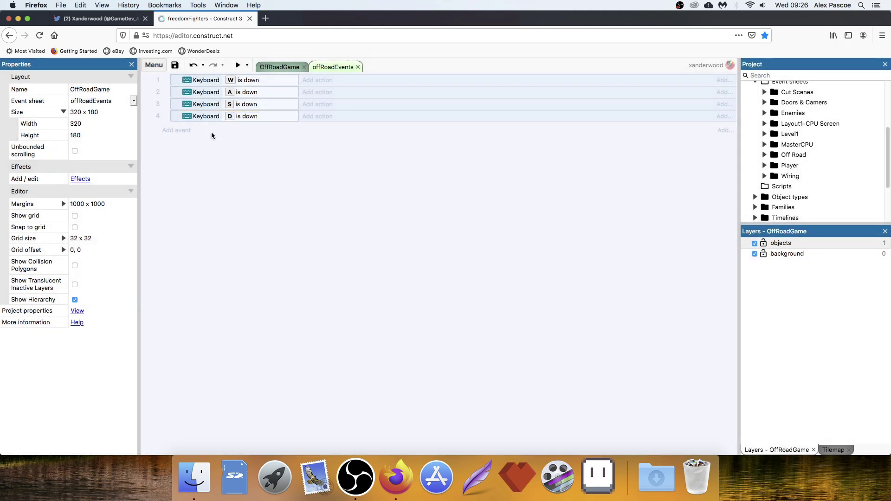
- Add a spr_car Simulate control action set to Accelerate to the W event and copy it to the A, S and D events
left_click(317, 81)
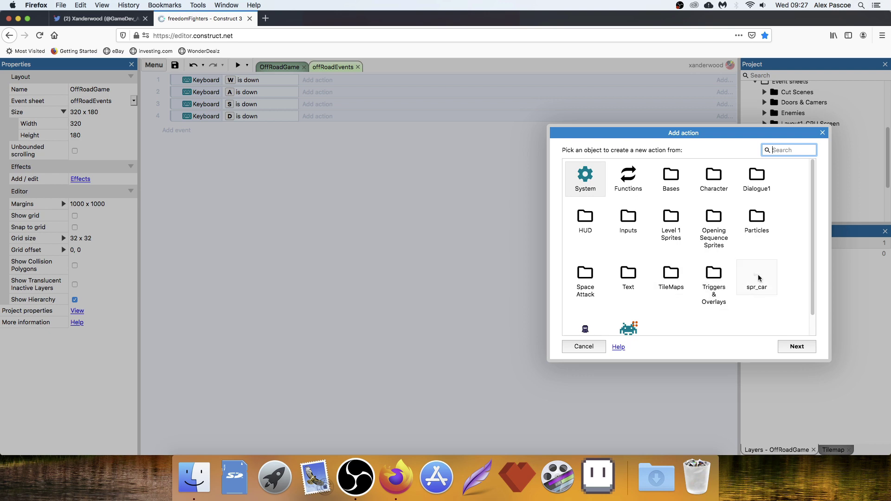
double_click(758, 278)
scroll(668, 246, "down", 5)
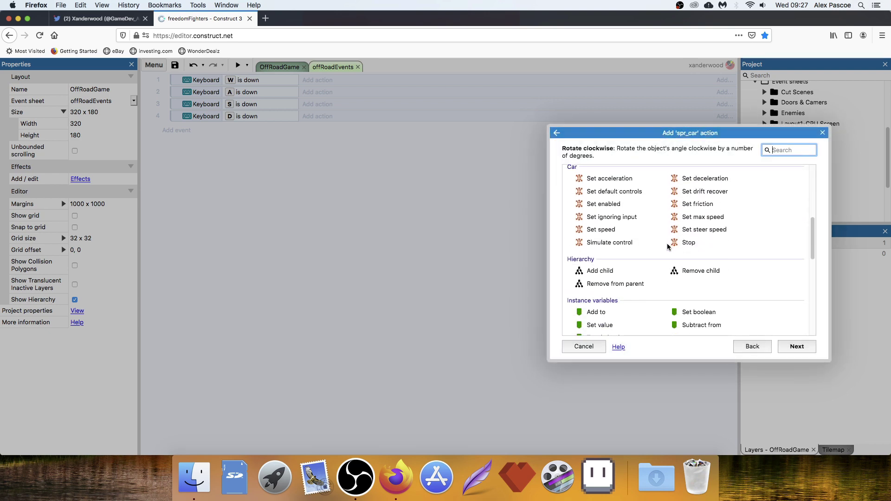
scroll(661, 252, "up", 1)
double_click(624, 258)
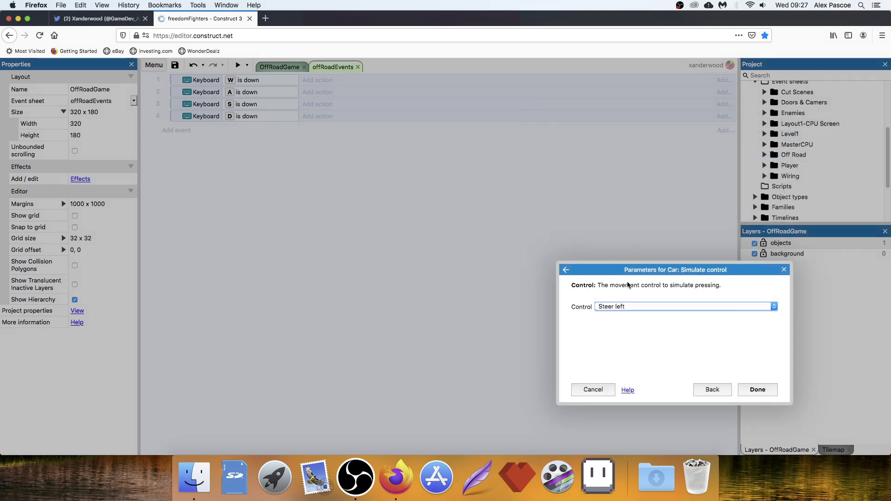
left_click(632, 307)
left_click(629, 324)
left_click(754, 389)
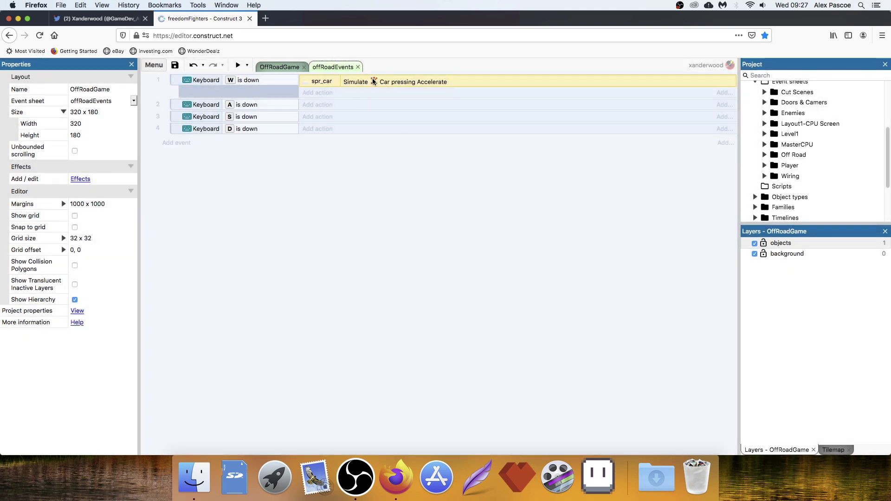
left_click_drag(373, 80, 377, 157, "super")
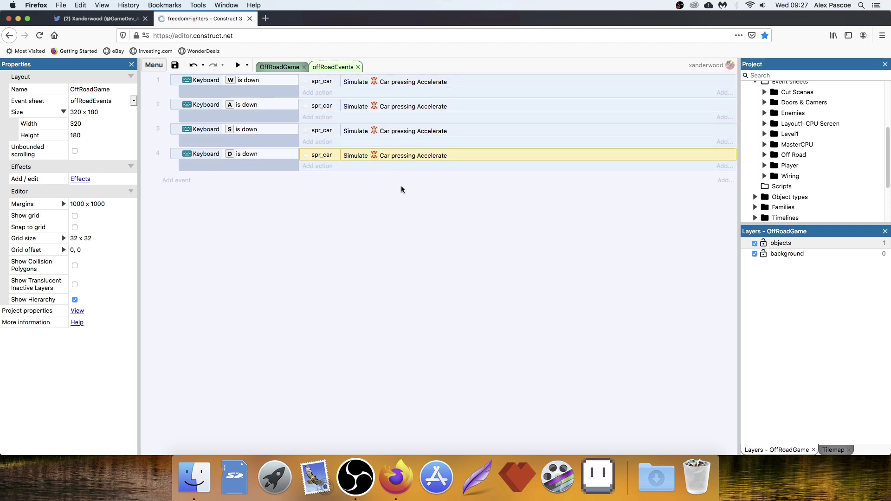
- Set the simulated car control of the A event's action to Steer left
double_click(357, 106)
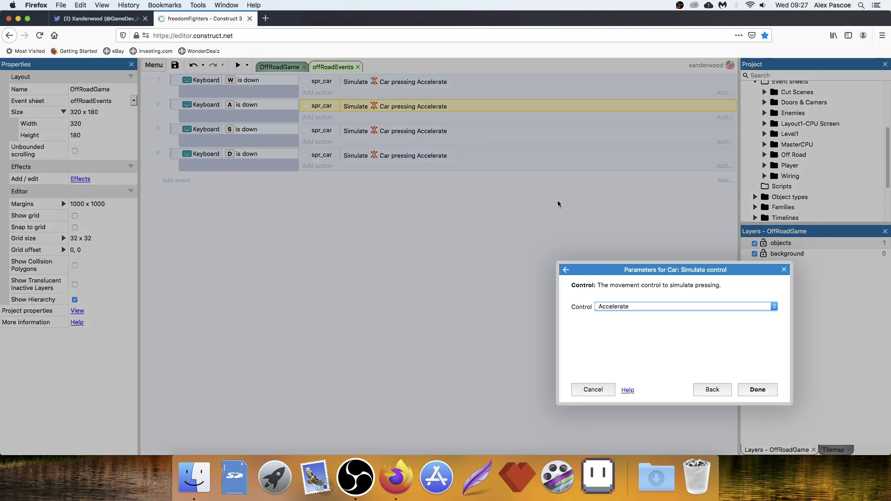
left_click(632, 307)
left_click(625, 292)
left_click(756, 390)
- Set the simulated car control of the S event's action to Brake
double_click(388, 131)
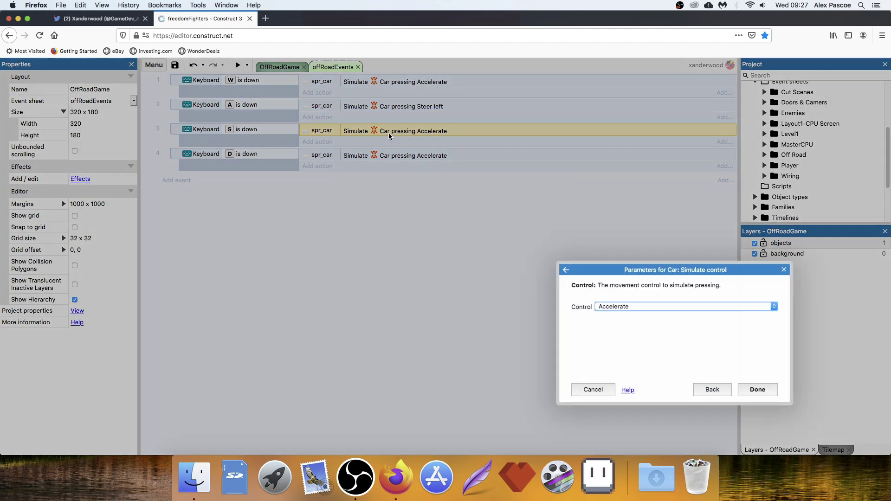
left_click(625, 307)
left_click(624, 317)
left_click(756, 390)
- Set the simulated car control of the D event's action to Steer right
double_click(397, 157)
left_click(639, 308)
left_click(627, 299)
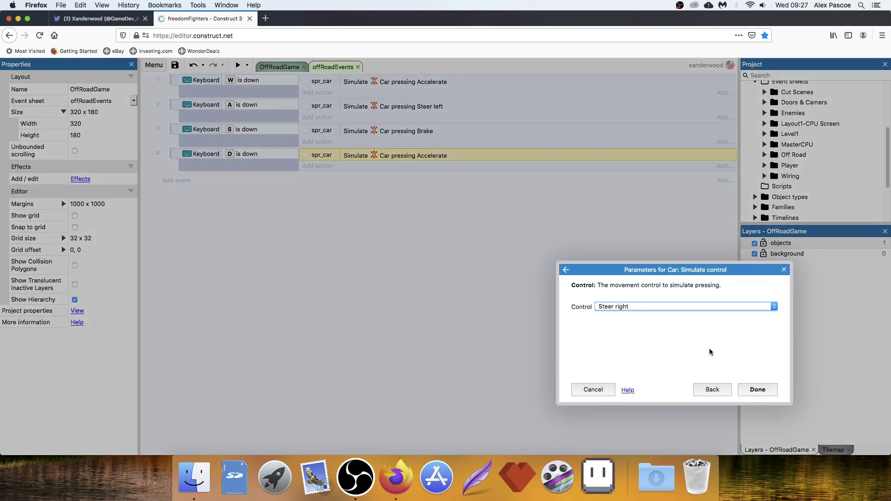
left_click(756, 389)
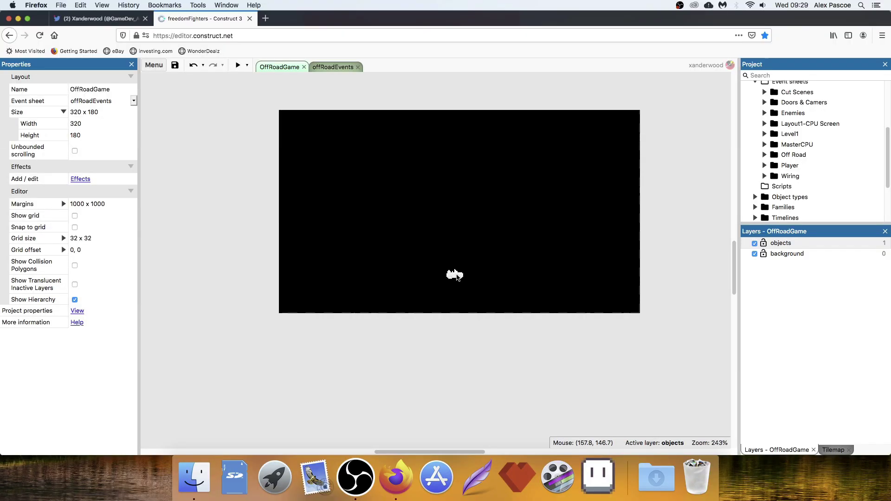
- Remove the Car behavior from spr_car and add the 8 Direction behavior instead
left_click(457, 277)
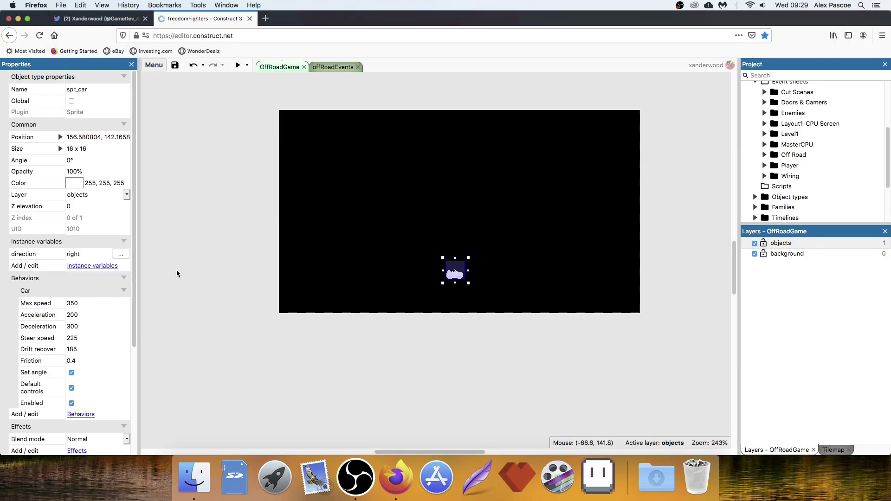
left_click(81, 414)
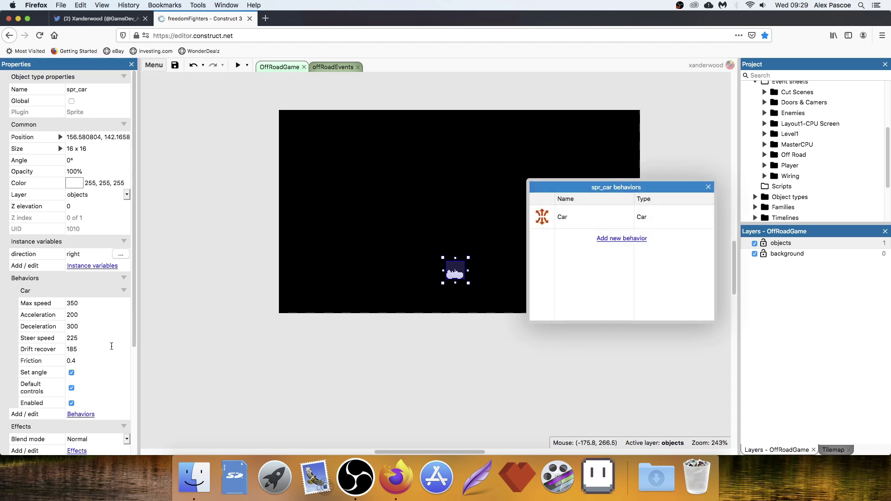
left_click(590, 221)
key("Delete")
left_click(631, 216)
scroll(481, 242, "down", 5)
scroll(481, 245, "down", 2)
double_click(338, 239)
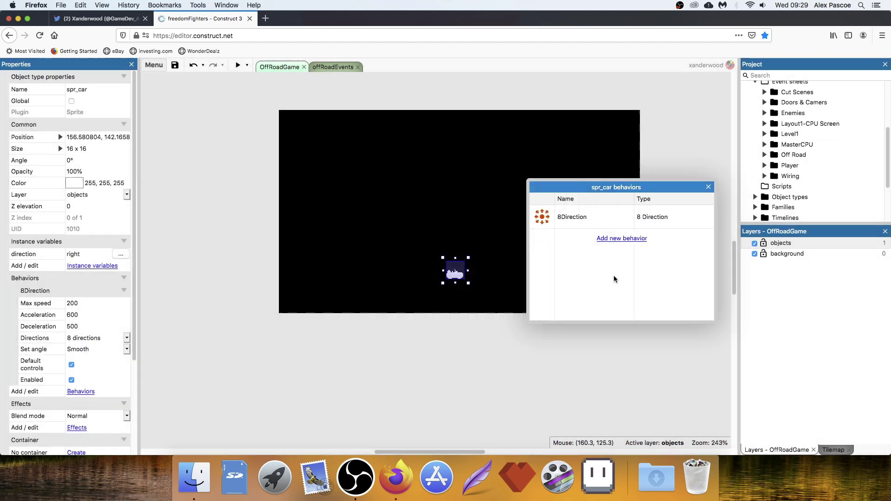
left_click(707, 188)
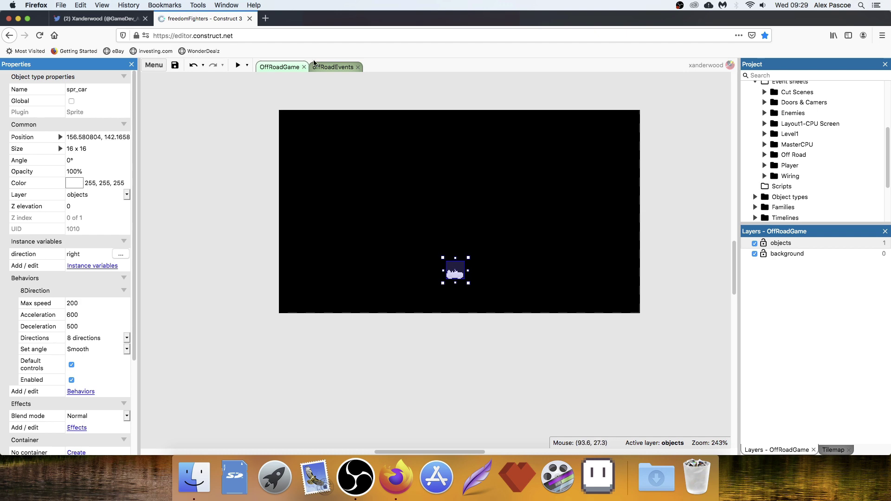
- Add a spr_car 8Direction Simulate control action set to Up to the W event and copy it to the A, S and D events
left_click(331, 67)
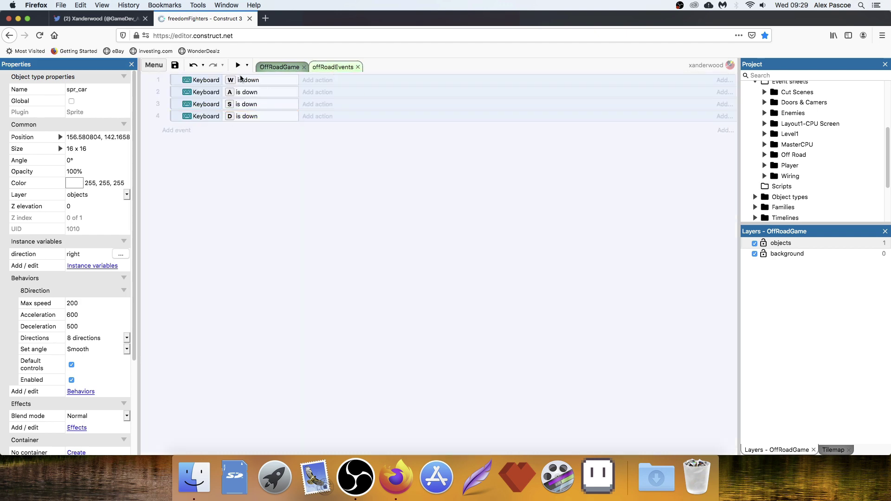
left_click(325, 80)
scroll(675, 222, "down", 1)
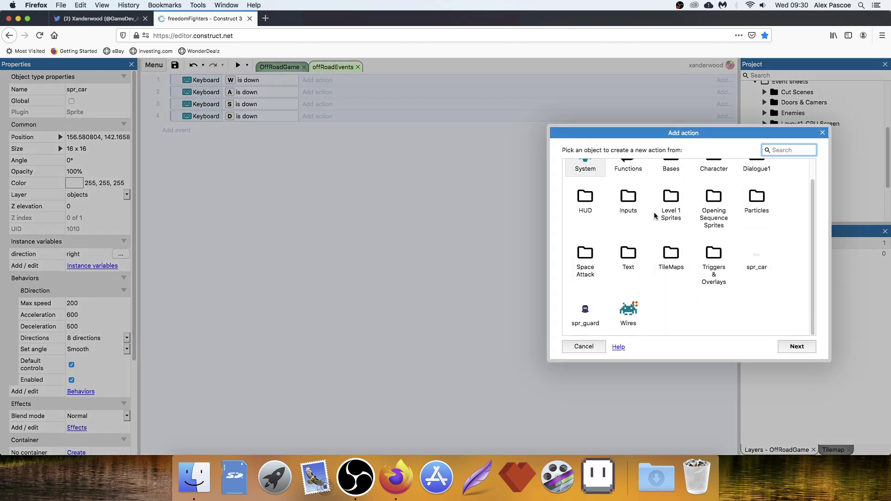
double_click(757, 256)
scroll(662, 238, "down", 1)
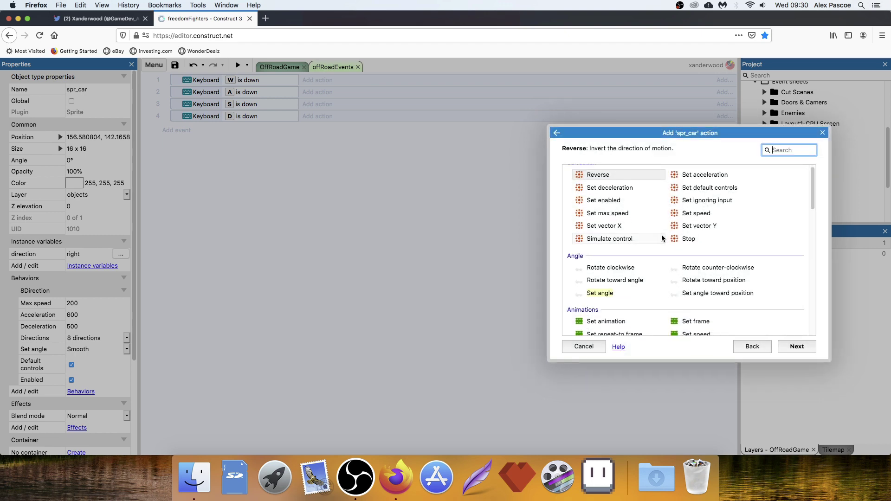
scroll(663, 238, "up", 1)
double_click(631, 246)
left_click(627, 308)
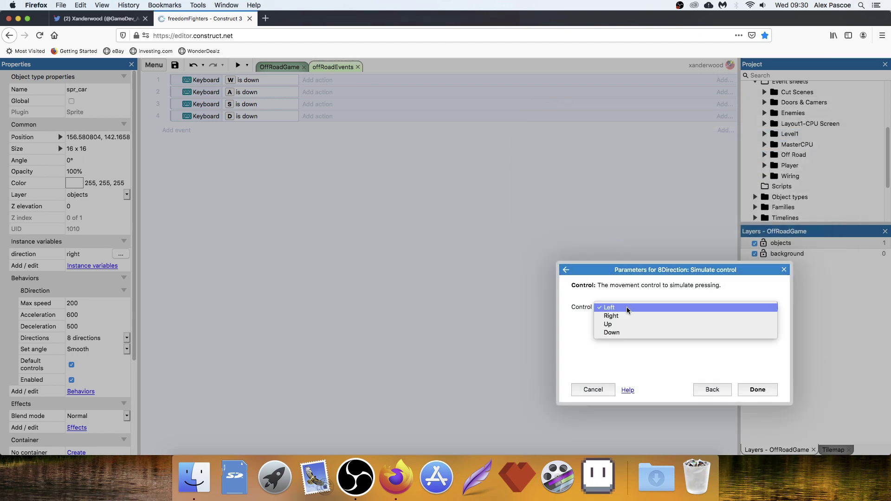
left_click(613, 324)
left_click(758, 388)
left_click_drag(355, 83, 357, 156, "alt")
- Set the simulated 8Direction control of the A event's action to Left
double_click(356, 107)
left_click(644, 307)
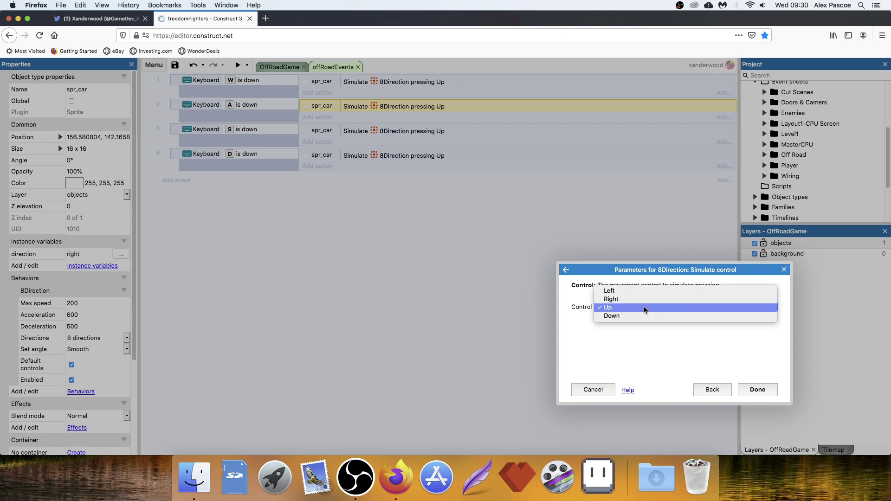
left_click(606, 290)
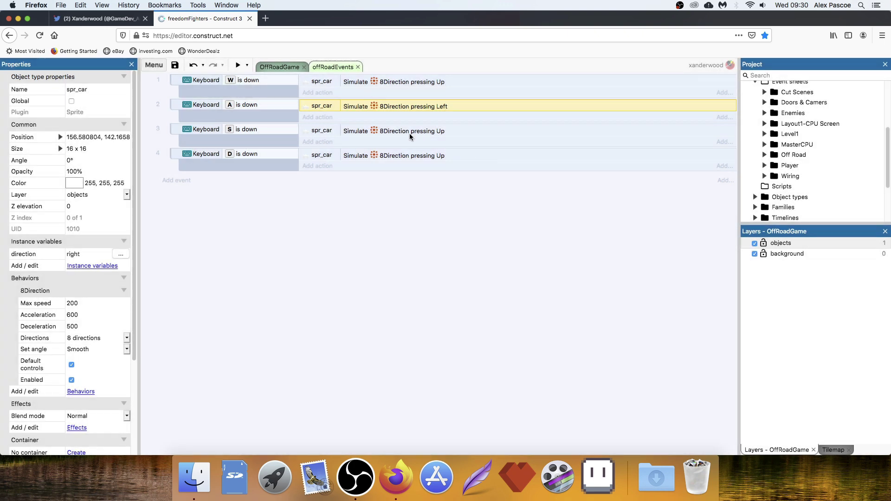
- Set the simulated 8Direction control of the S event's action to Down
double_click(412, 134)
left_click(615, 307)
left_click(617, 307)
left_click(617, 308)
left_click(611, 316)
left_click(757, 390)
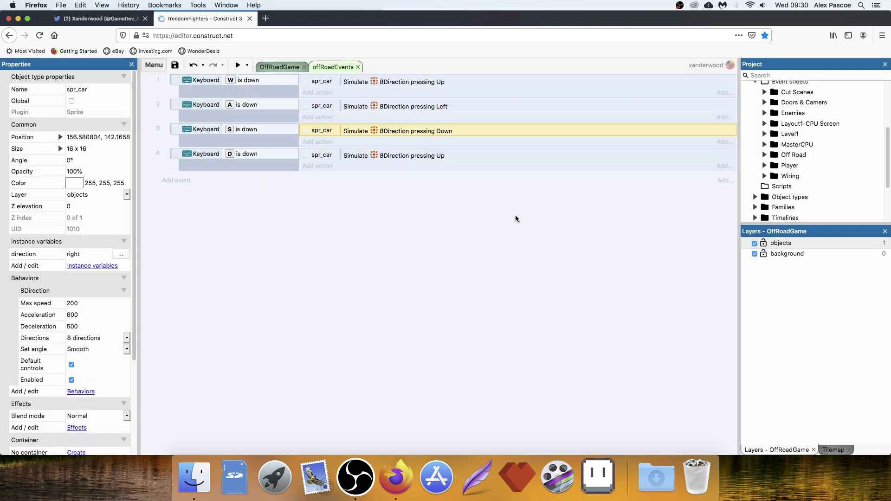
- Set the simulated 8Direction control of the D event's action to Right
double_click(416, 157)
left_click(618, 307)
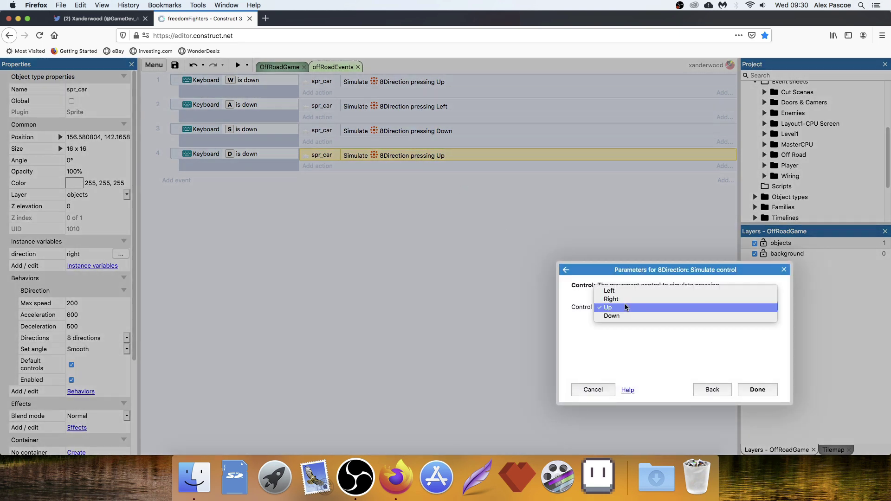
left_click(610, 300)
left_click(757, 389)
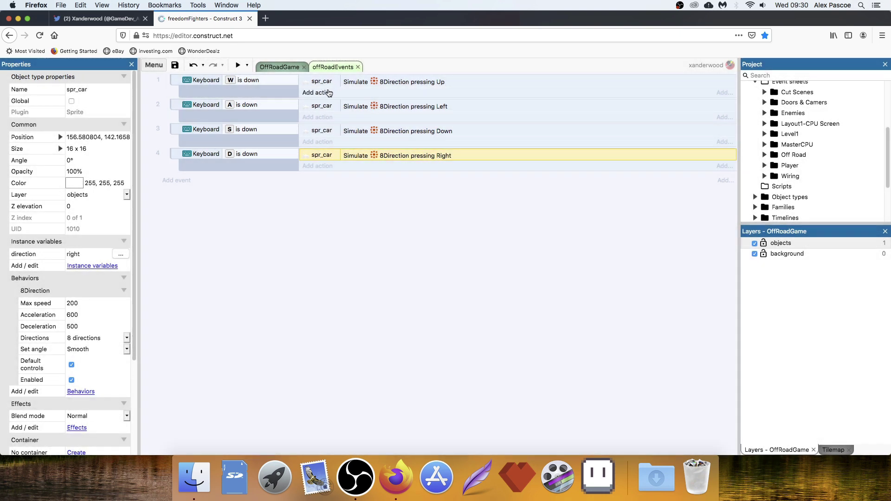
- Add a spr_car Set frame action with frame number 2 to the W event
left_click(328, 93)
scroll(761, 269, "down", 1)
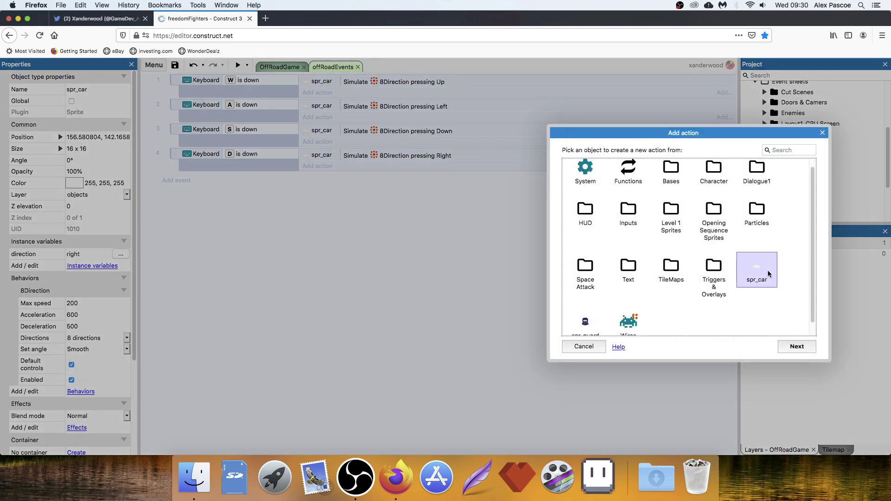
double_click(768, 274)
scroll(656, 275, "down", 3)
double_click(682, 281)
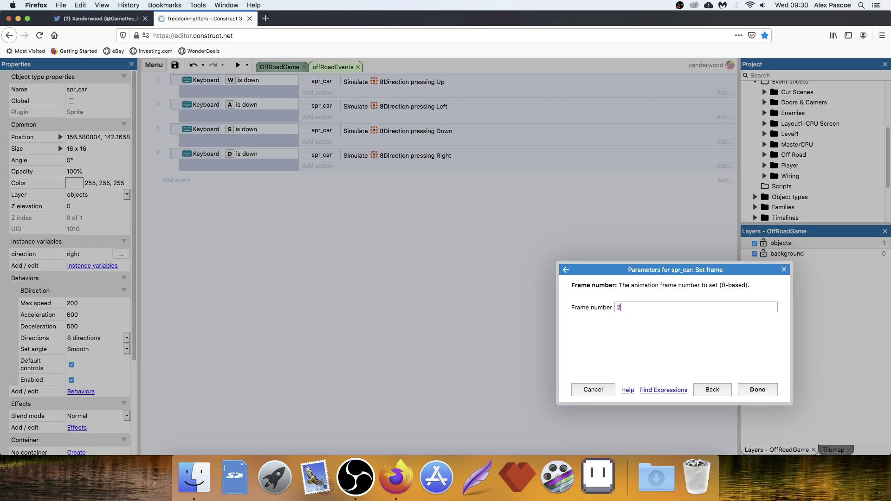
type("2")
key("Return")
- Check in the Animations Editor which direction the car faces in frames 2 and 3 of the states animation
left_click(279, 67)
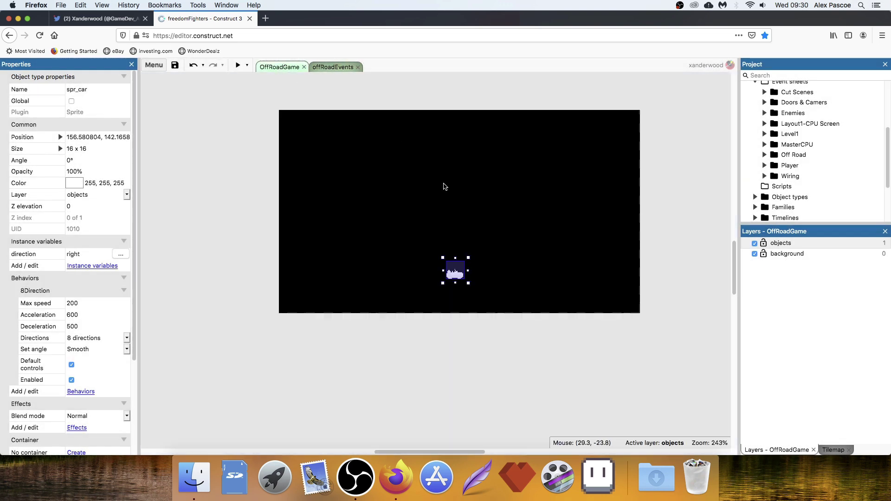
double_click(452, 275)
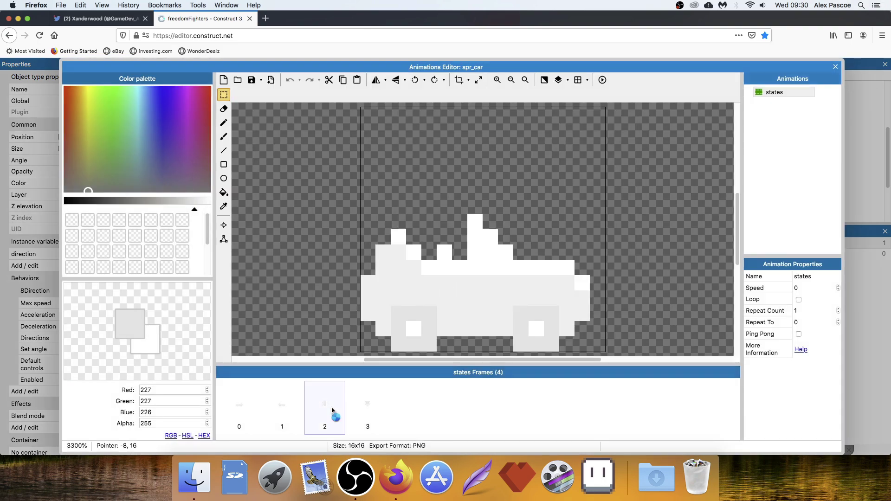
left_click(333, 410)
left_click(367, 410)
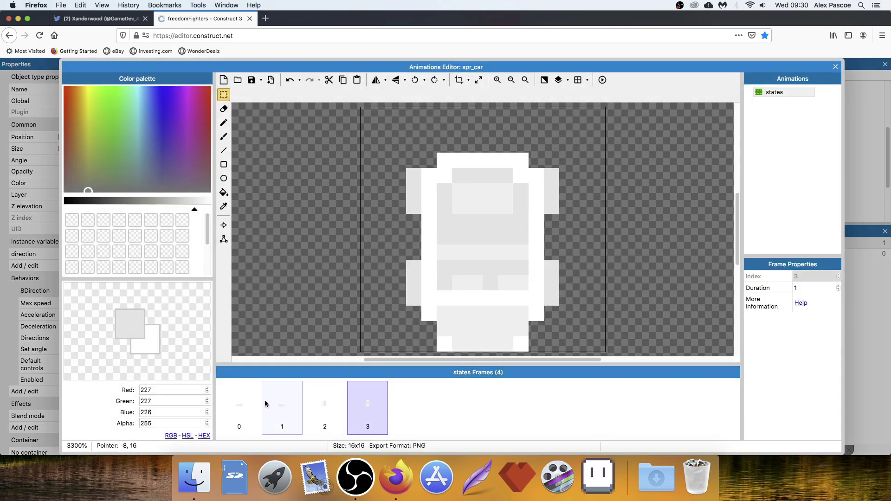
left_click(836, 67)
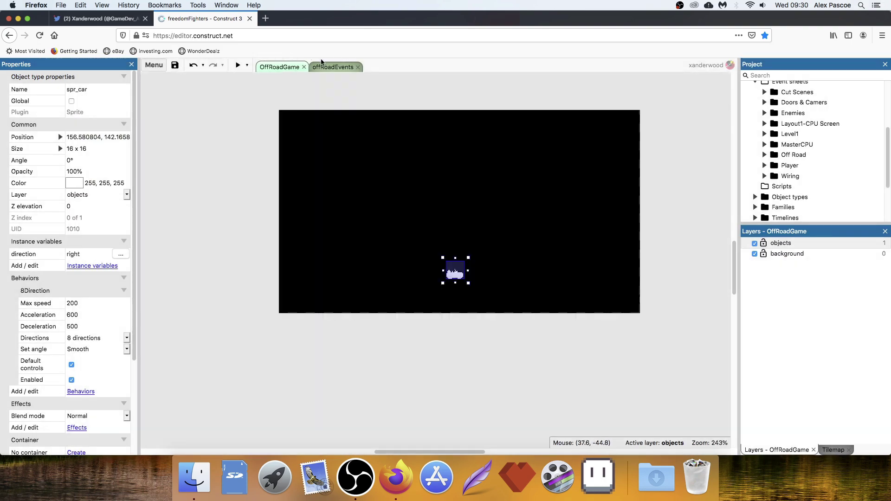
- Copy the W event's Set frame action to the A event and set the copy's frame number to 1
left_click(330, 66)
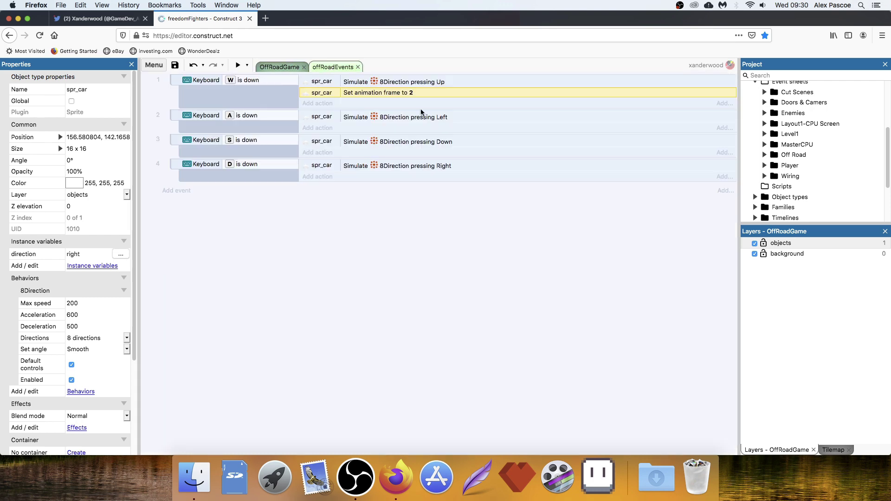
left_click_drag(394, 100, 394, 121, "ctrl")
double_click(388, 129)
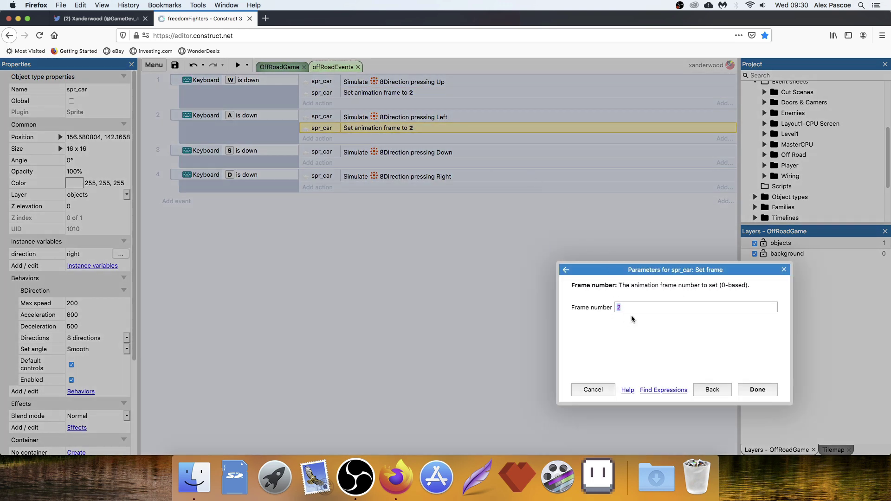
left_click(756, 392)
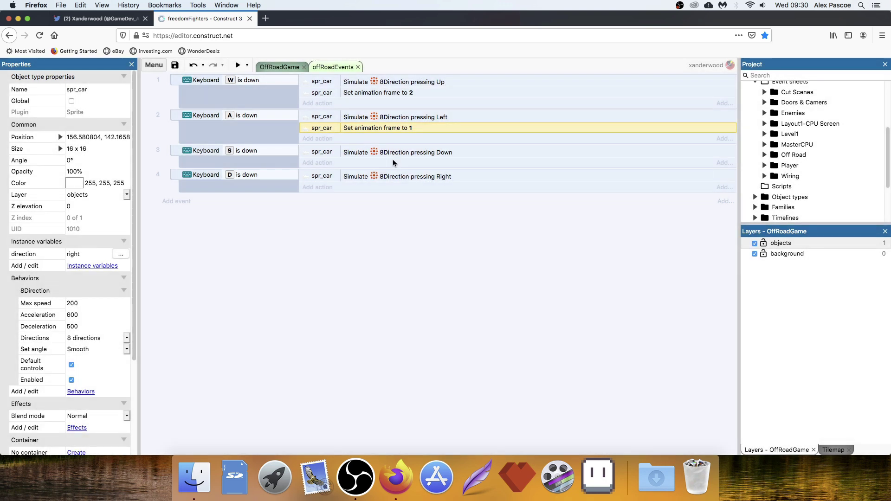
- Place a copy of the A event's frame 1 action in the D event and set the A event's own frame number to 0
left_click_drag(389, 130, 390, 160, "ctrl")
double_click(390, 162)
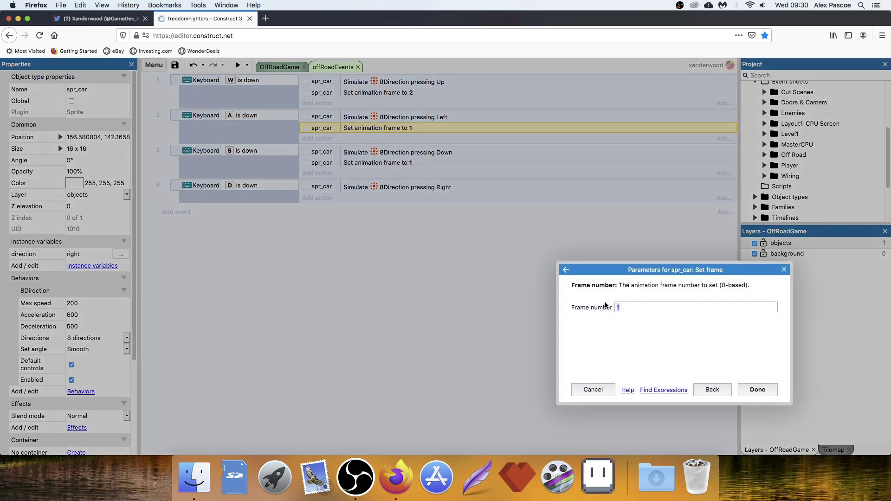
key("Return")
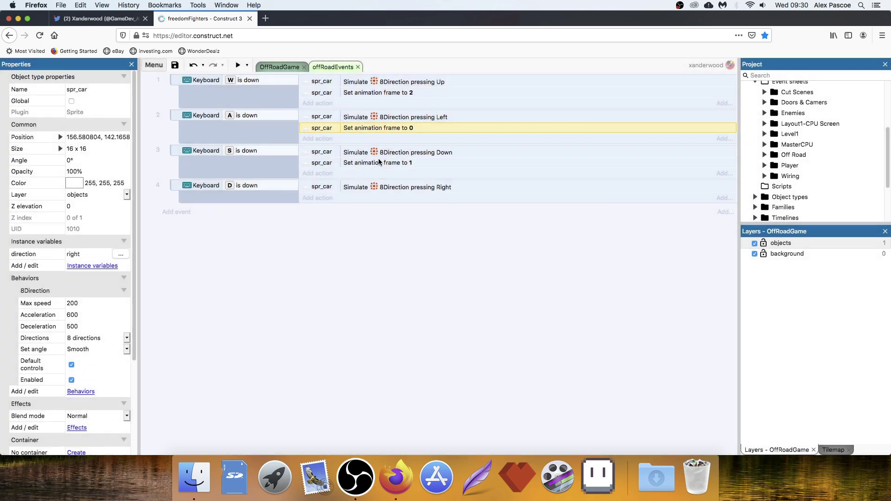
left_click_drag(378, 163, 382, 190)
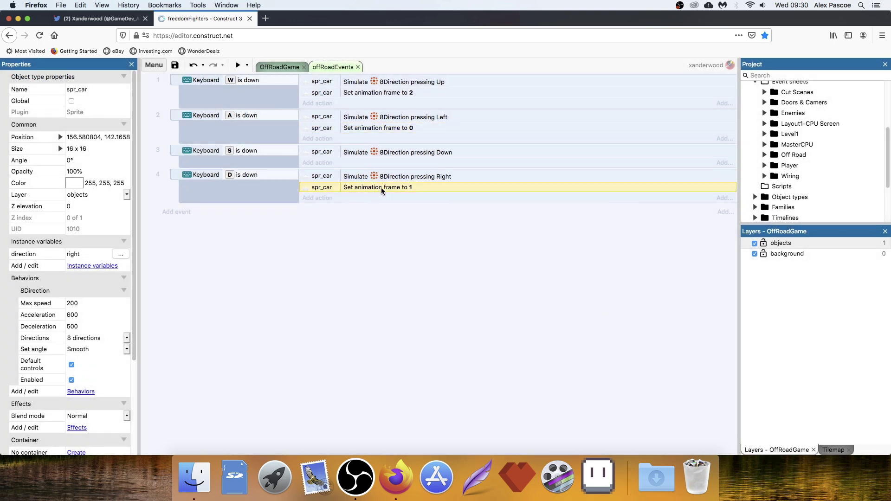
- Copy the W event's Set frame action to the S event and set the copy's frame number to 3
left_click(391, 95)
left_click_drag(391, 95, 406, 163, "ctrl")
double_click(425, 167)
key("Return")
- Preview the layout, test driving the car left and right, and close the preview
left_click(238, 67)
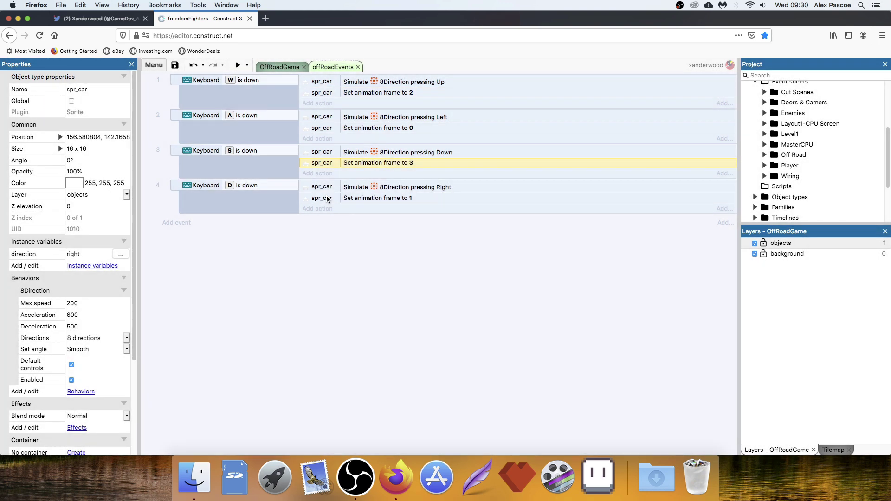
key("Right")
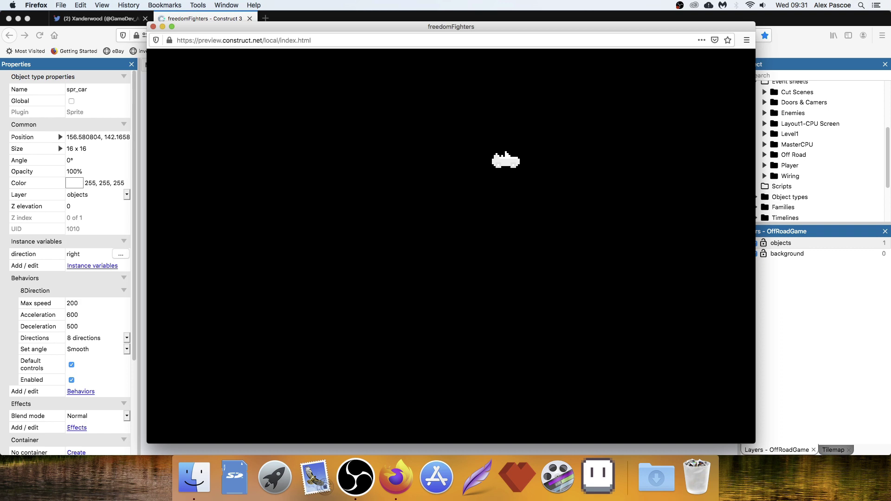
key("Left")
key("Right")
key("super+w")
- Inspect the origin image point of each spr_car animation frame in the Animations Editor
left_click(303, 67)
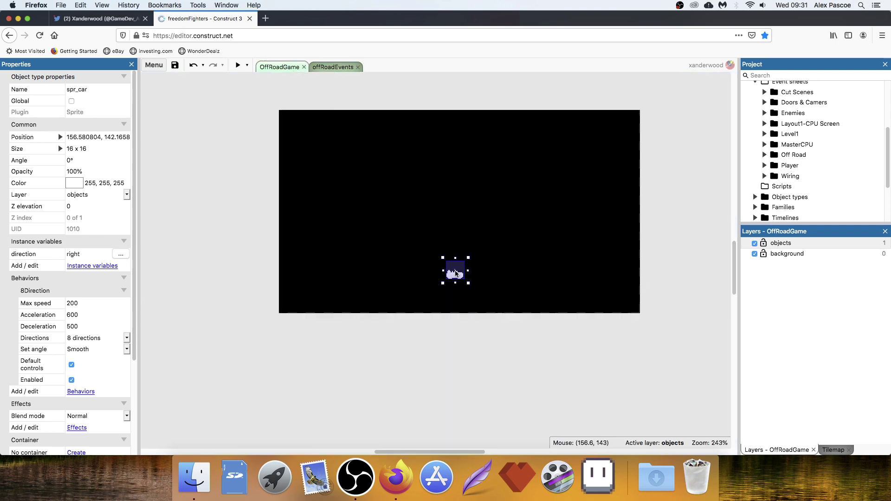
double_click(457, 267)
left_click(280, 414)
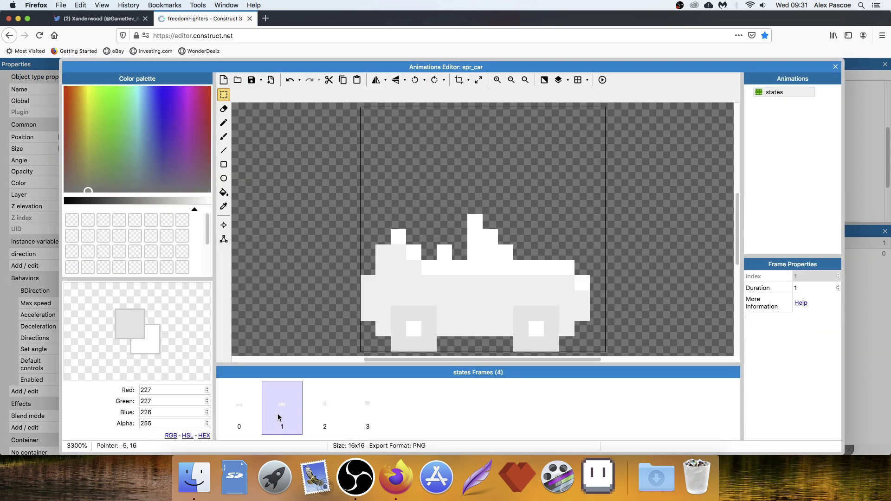
left_click(223, 226)
scroll(492, 213, "down", 1)
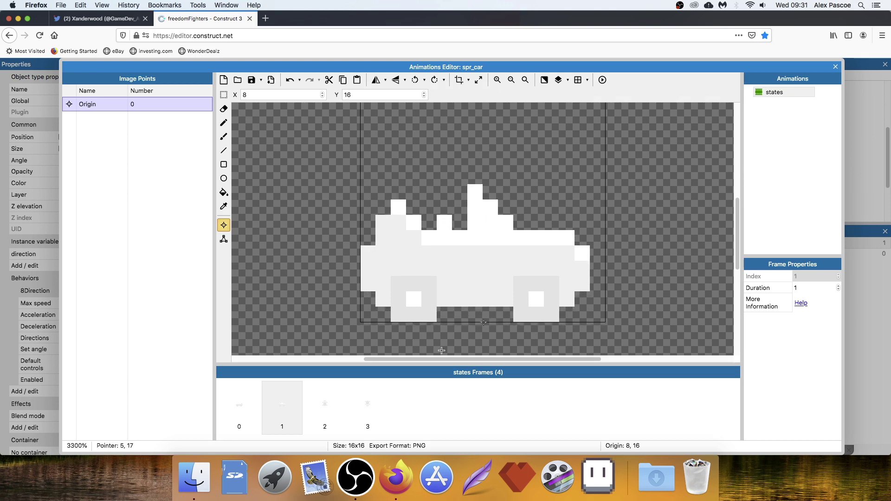
left_click(253, 406)
left_click(326, 409)
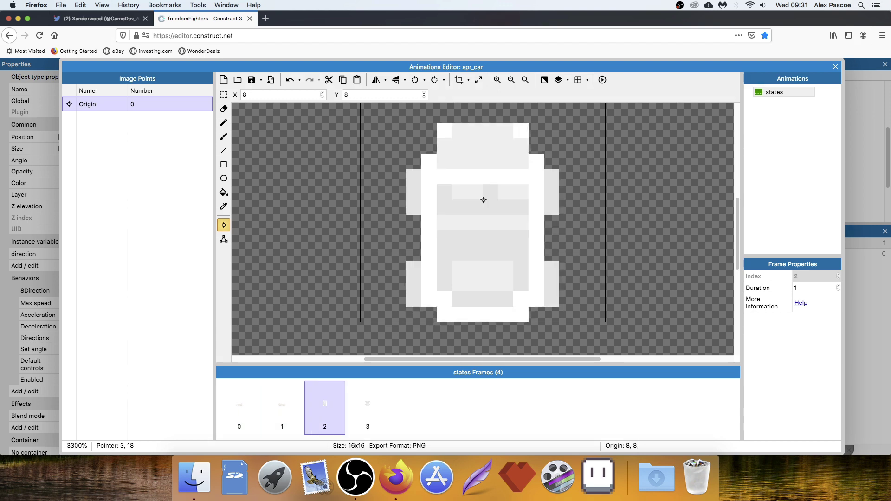
left_click(368, 409)
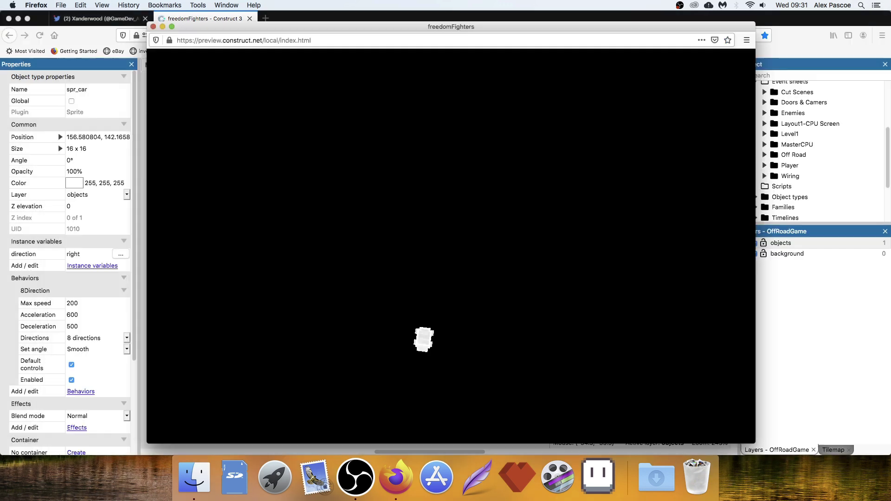
- Test driving the car in all directions in the running preview and close the preview
key("Up")
key("Right")
key("Down")
key("Left")
key("Up")
key("Right")
key("Left")
key("Down")
key("Right")
key("Right")
key("Up")
key("Down")
key("Left")
key("Up")
key("Up")
key("Right")
key("Down")
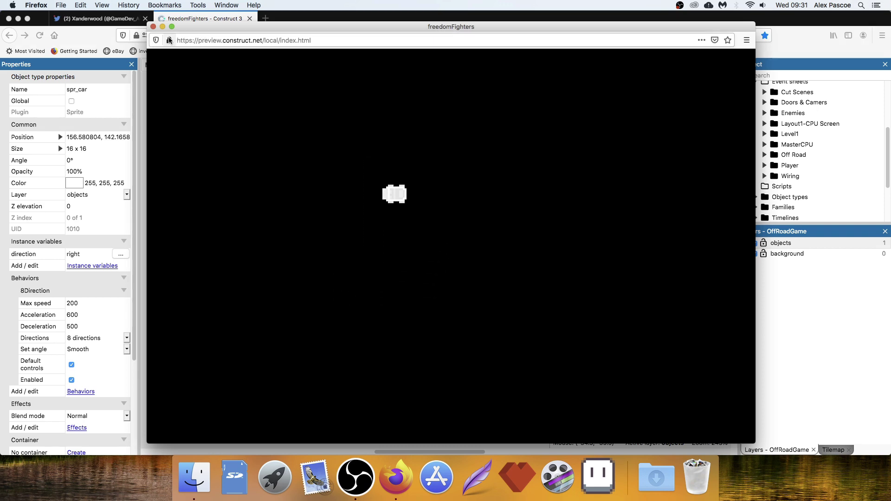
key("Right")
key("Left")
key("Right")
key("Right")
key("Left")
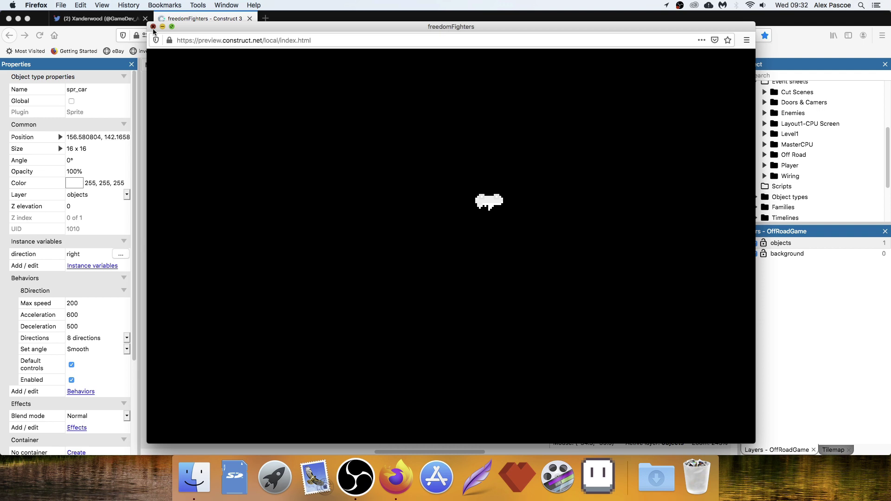
key("super+w")
- Inspect the origin point of spr_car frames 0 and 1 and check the A event's frame action in the event sheet
double_click(458, 268)
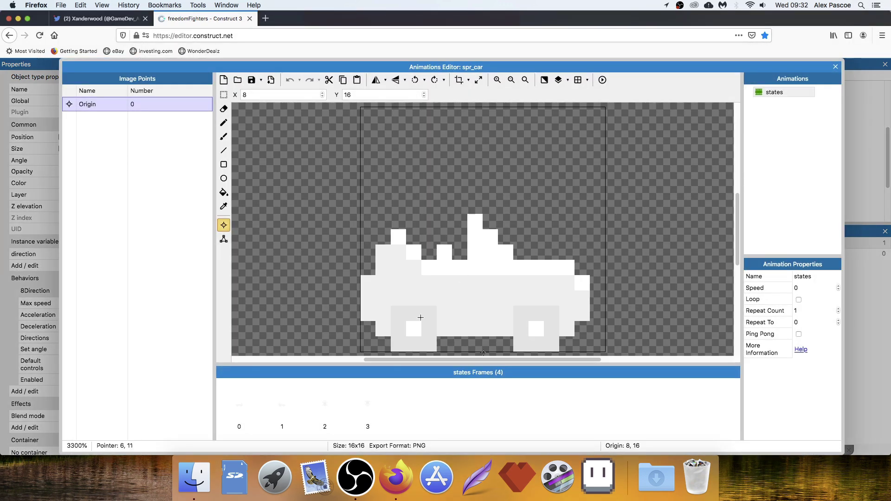
left_click(285, 410)
left_click(246, 404)
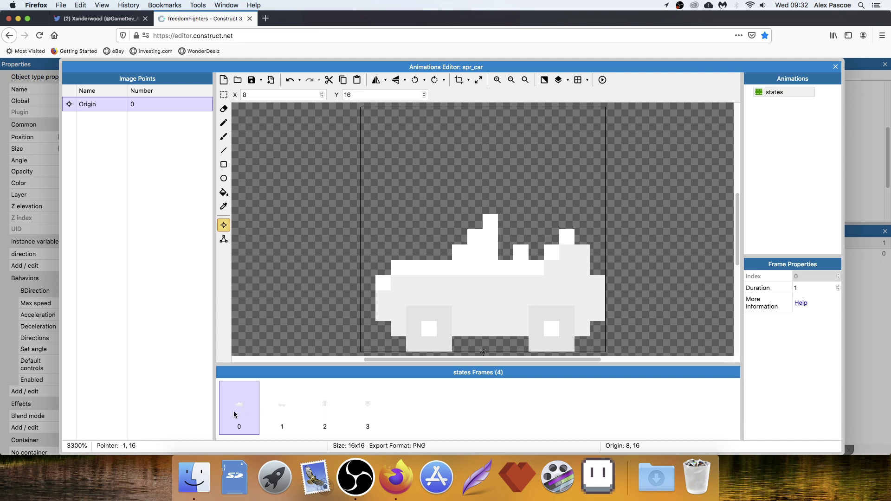
left_click(834, 67)
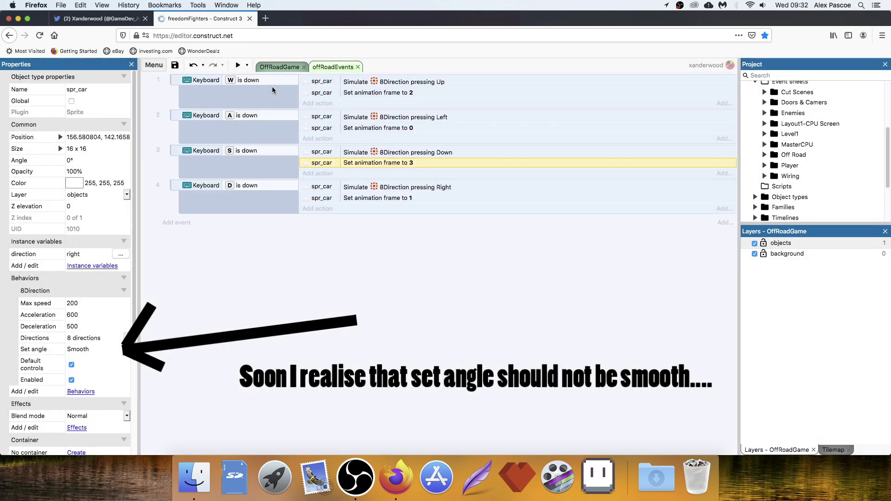
left_click(395, 129)
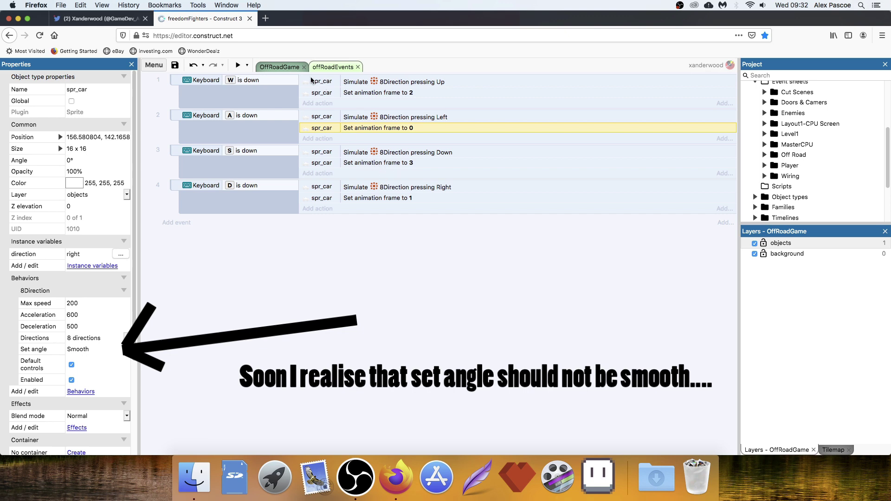
left_click(281, 67)
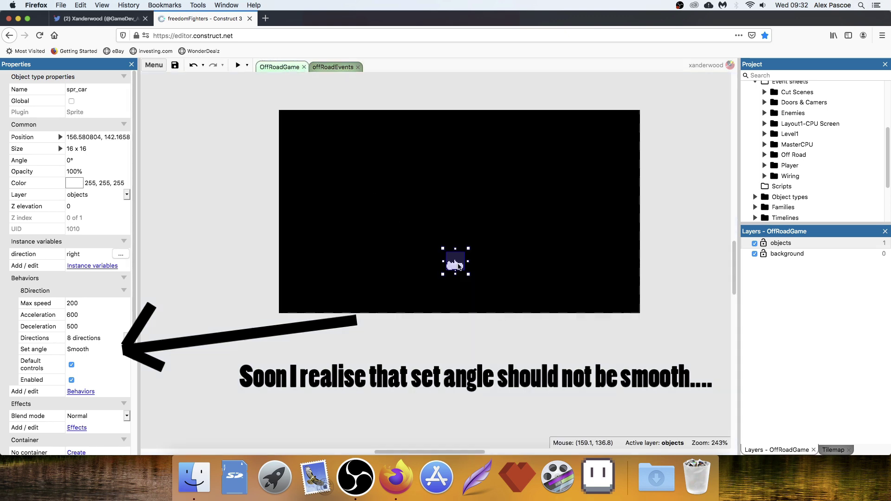
- Move spr_car's origin point to the car's rear edge in each frame: 8, 3 in frame 3, 0, 13 in frame 1, and the rear in frame 0
double_click(458, 266)
left_click(376, 406)
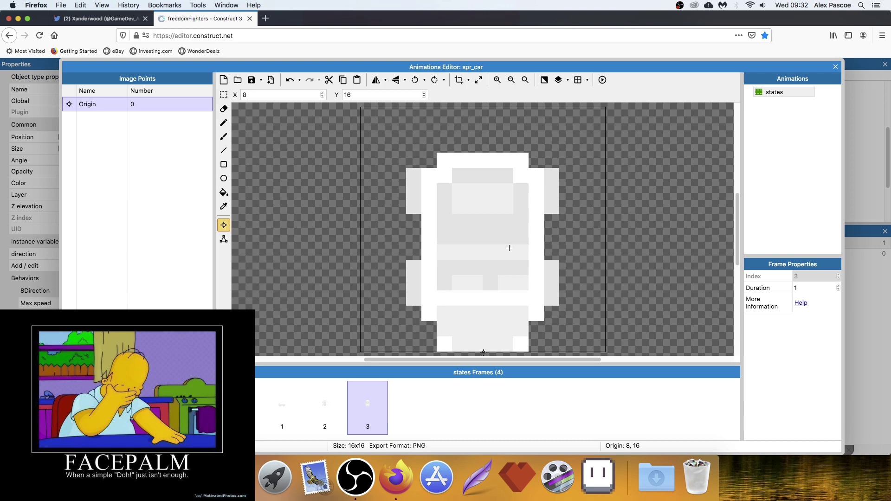
left_click(484, 157)
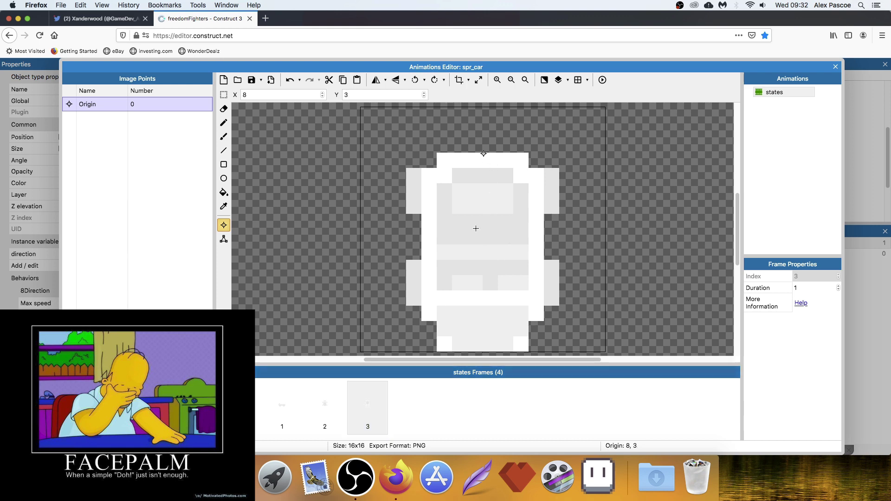
left_click(329, 392)
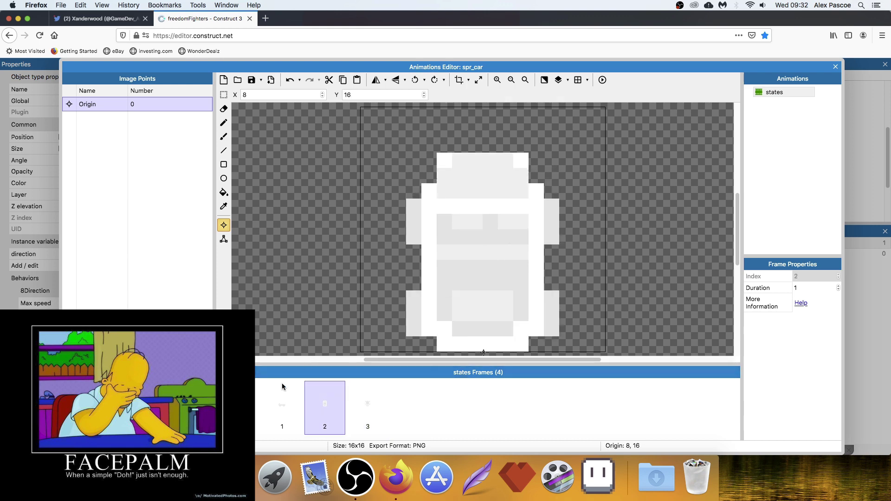
left_click(281, 397)
left_click(364, 309)
left_click(256, 408)
left_click(603, 298)
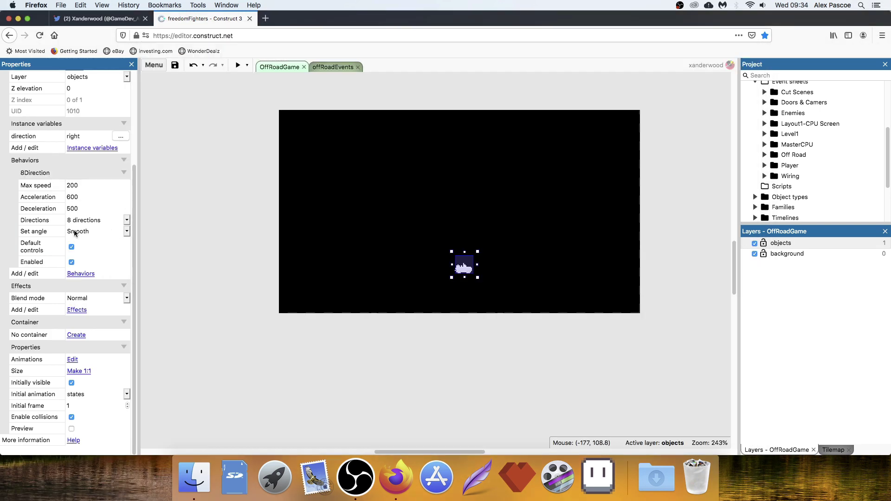
- Set spr_car's 8Direction behavior to Set angle No and 4 directions
left_click(93, 228)
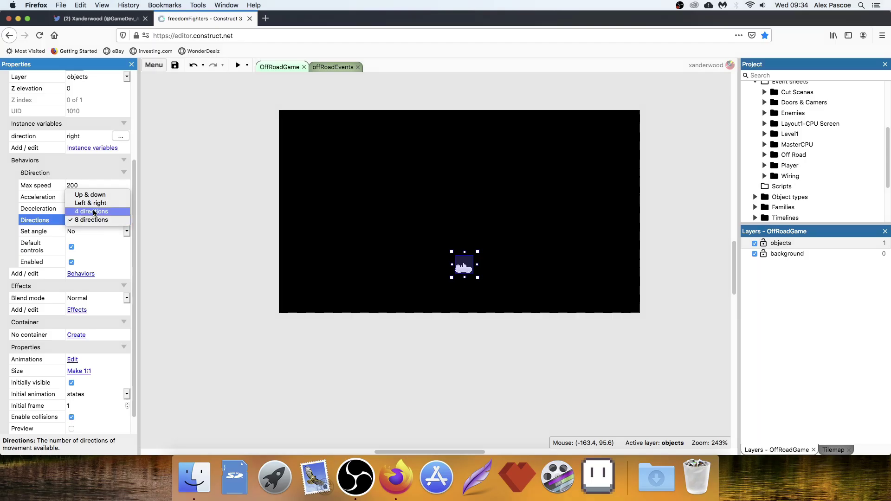
left_click(116, 214)
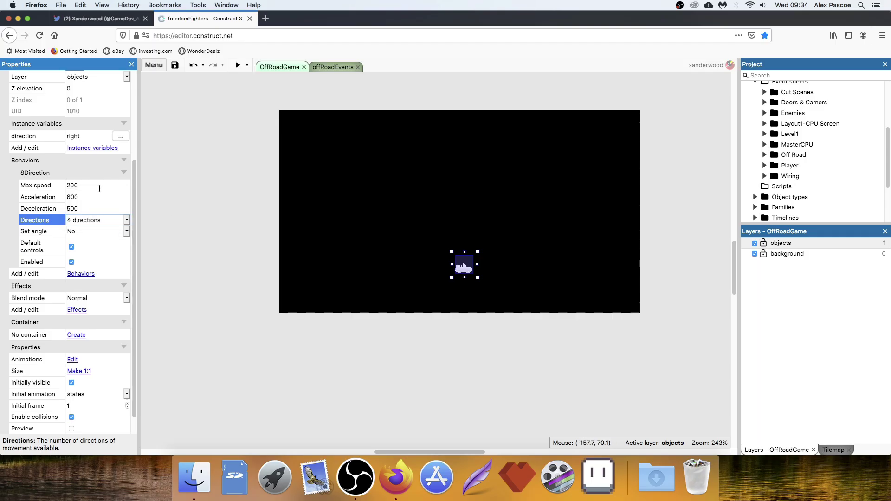
- Preview the layout, test driving the car up, down, left and right, and close the preview
left_click(240, 65)
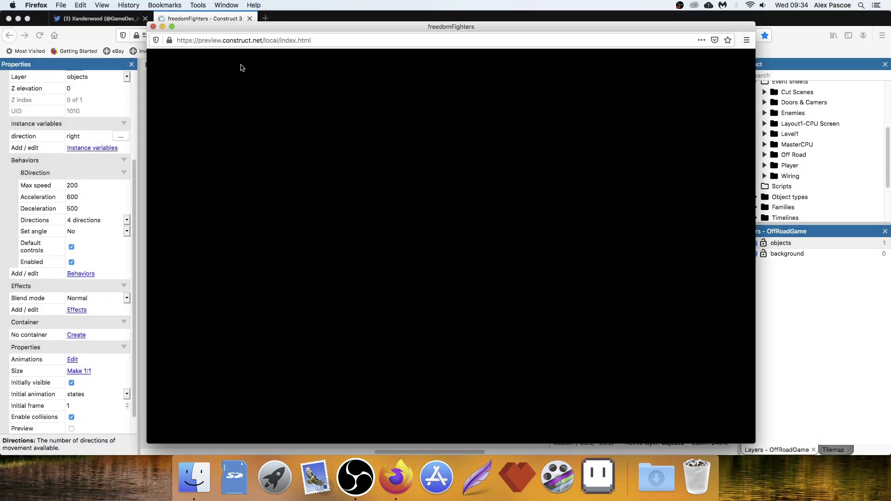
key("Right")
key("Up")
key("Left")
key("Down")
key("Right")
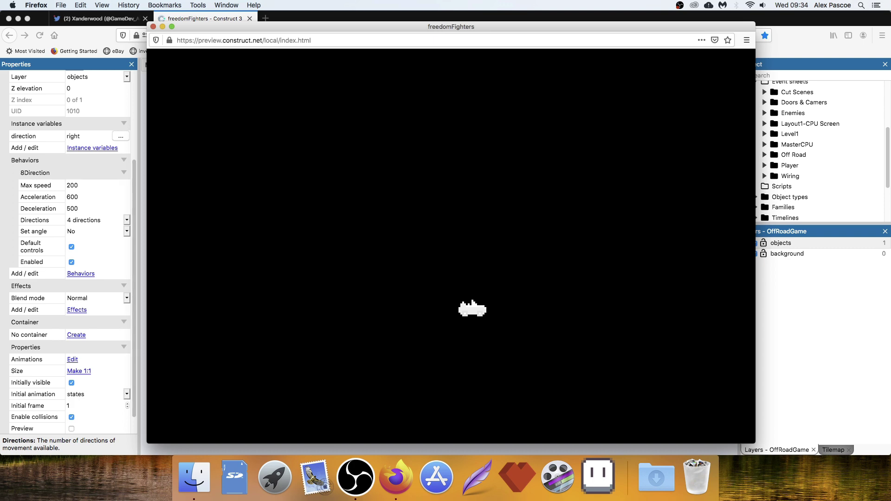
key("Up")
key("Left")
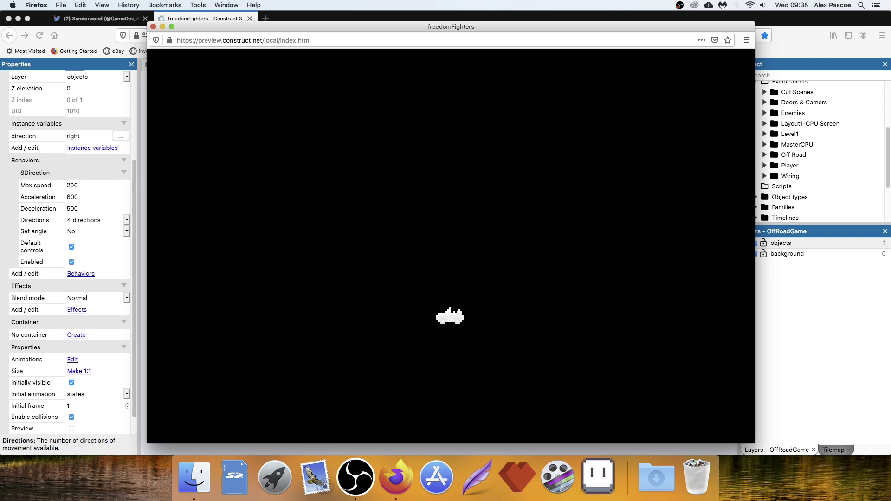
key("Right")
key("Up")
key("Left")
key("Down")
key("Left")
key("Up")
key("Left")
key("Down")
key("Down")
key("Left")
key("Up")
key("Right")
key("Down")
key("Up")
key("Left")
key("Up")
key("Down")
key("Up")
key("Right")
key("Down")
key("Right")
key("Up")
key("Left")
key("Down")
key("Right")
key("Up")
key("Left")
key("Up")
key("Down")
key("super+w")
- Duplicate frame 3 of the spr_car states animation and erase the car from the copy, frame 4
left_click(284, 67)
double_click(463, 266)
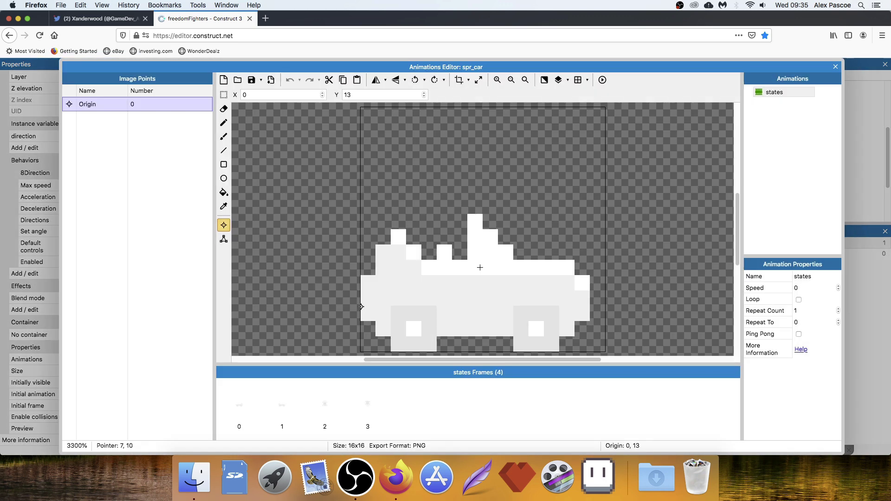
scroll(464, 287, "down", 1)
right_click(375, 401)
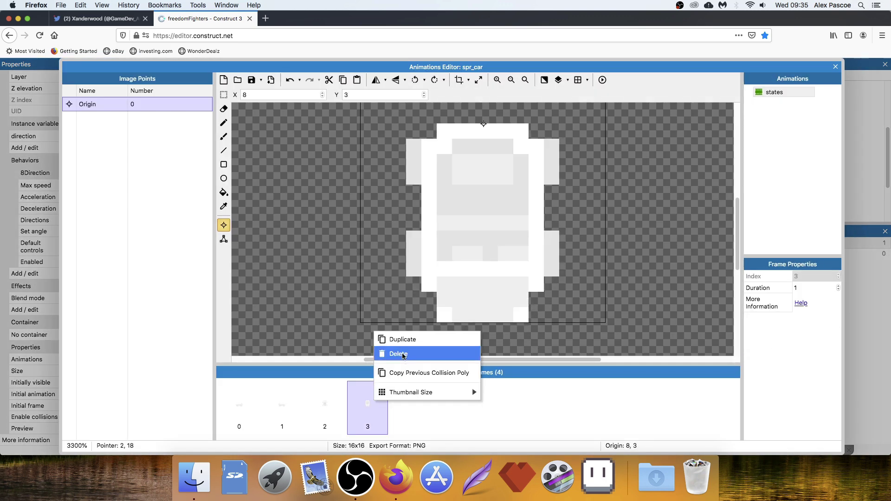
left_click(399, 340)
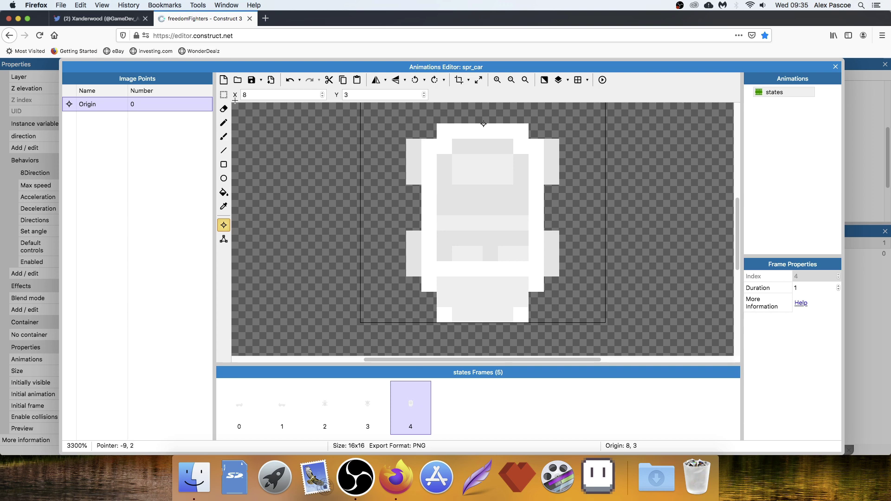
left_click(223, 94)
left_click_drag(384, 119, 596, 347)
key("Delete")
- Draw the outline of a diagonally facing car in white pixels in frame 4 and erase the stray pixels
left_click(224, 123)
left_click(210, 200)
mouse_move(368, 237)
left_mouse_down()
mouse_move(460, 299)
mouse_move(598, 162)
left_mouse_up()
left_click(502, 266)
key("super+z")
key("super+z")
scroll(446, 195, "down", 1, "ctrl")
middle_click_drag(435, 209, 420, 246)
key("ctrl+z")
mouse_move(369, 255)
left_mouse_down()
mouse_move(497, 143)
mouse_move(559, 192)
left_mouse_up()
mouse_move(362, 258)
left_mouse_down()
mouse_move(481, 143)
mouse_move(532, 188)
left_mouse_up()
left_click(221, 109)
mouse_move(499, 133)
left_mouse_down()
mouse_move(568, 201)
mouse_move(554, 188)
left_mouse_up()
- Fill the interior of the diagonal car outline in frame 4 with white
left_click(224, 193)
left_click(441, 237)
key("super+z")
left_click(356, 95)
left_click(441, 236)
- Sample the light grey (239, 239, 238) from frame 3 and paint the diagonal car's hood and cabin areas with it in frame 4
left_click(371, 398)
left_click(416, 325)
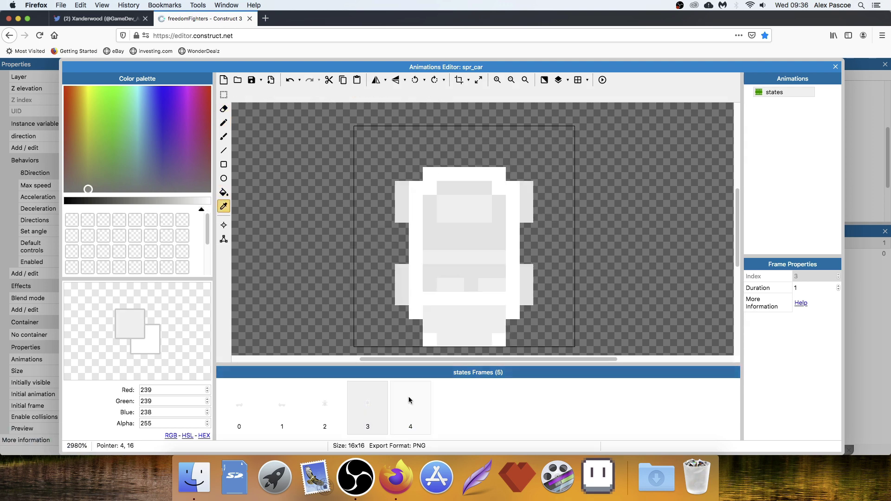
left_click(406, 416)
left_click(224, 122)
left_click_drag(374, 271, 385, 261)
mouse_move(453, 297)
left_mouse_down()
mouse_move(397, 308)
mouse_move(428, 265)
mouse_move(464, 263)
mouse_move(519, 223)
mouse_move(461, 185)
mouse_move(422, 224)
mouse_move(472, 198)
mouse_move(458, 203)
left_mouse_up()
- Sample the darker grey (227, 227, 226) from frame 3 and draw the diagonal car's four wheels and cabin shading in frame 4
left_click(368, 406)
left_click(422, 217)
left_click(418, 406)
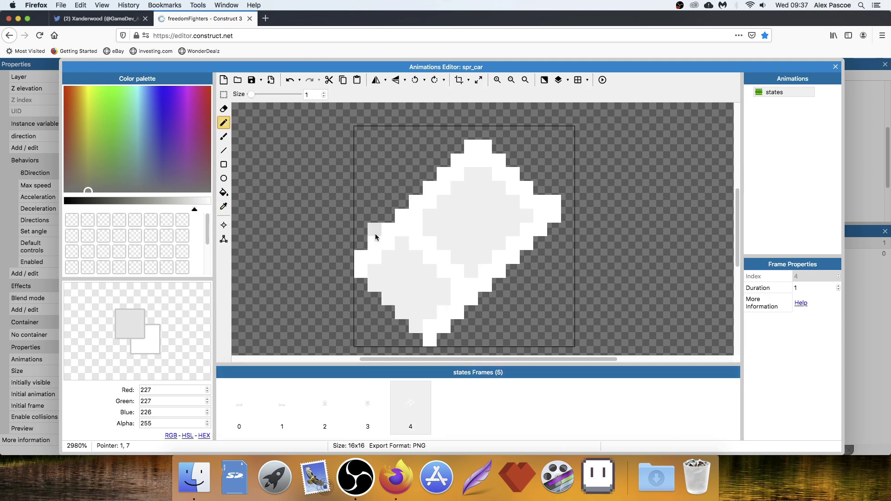
left_click_drag(389, 216, 361, 244)
left_click_drag(443, 339, 472, 311)
left_click_drag(554, 229, 526, 257)
left_click_drag(457, 147, 429, 174)
mouse_move(443, 215)
left_mouse_down()
mouse_move(467, 245)
mouse_move(448, 205)
mouse_move(498, 244)
left_mouse_up()
left_click_drag(527, 216, 474, 172)
left_click_drag(514, 231, 486, 278)
- Duplicate frame 4 and rotate the copy, frame 5, 90 degrees clockwise
left_click(430, 411)
right_click(417, 419)
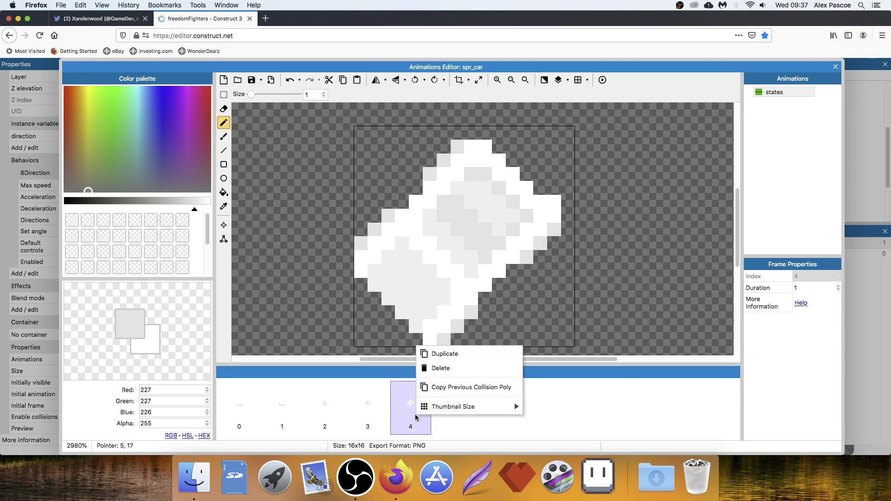
left_click(453, 356)
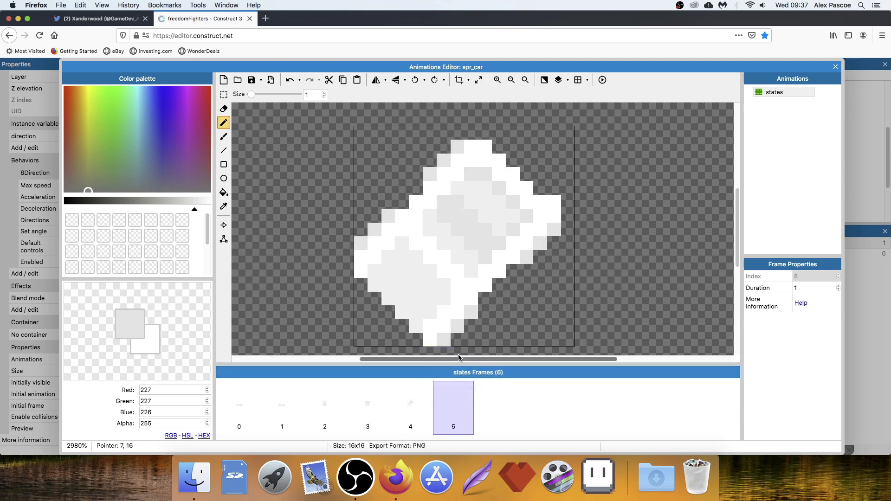
left_click(419, 134)
left_click(433, 79)
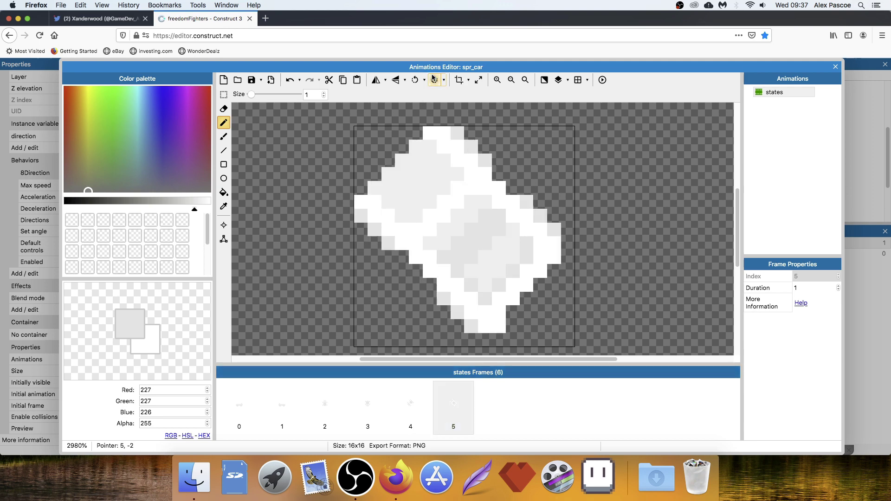
- Create frames 6 and 7 by duplicating the preceding diagonal frame each time and rotating the copy 90 degrees clockwise
right_click(463, 381)
left_click(460, 351)
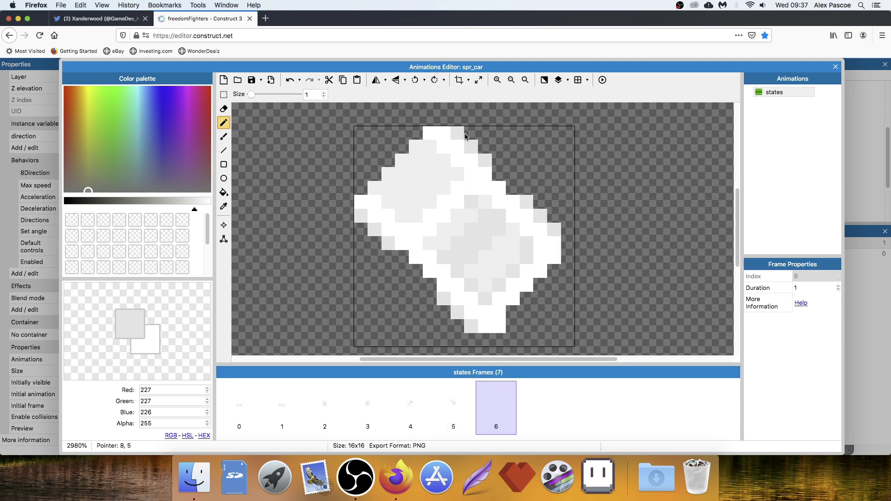
left_click(438, 80)
right_click(508, 405)
left_click(523, 340)
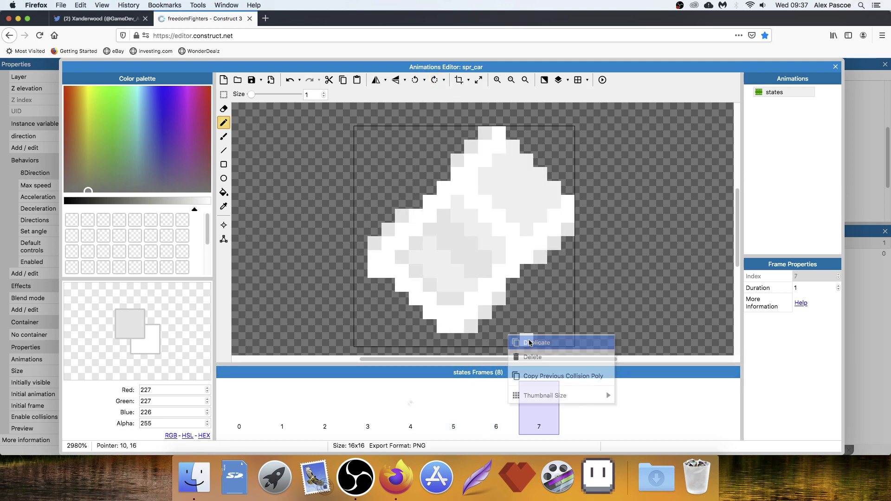
left_click(435, 81)
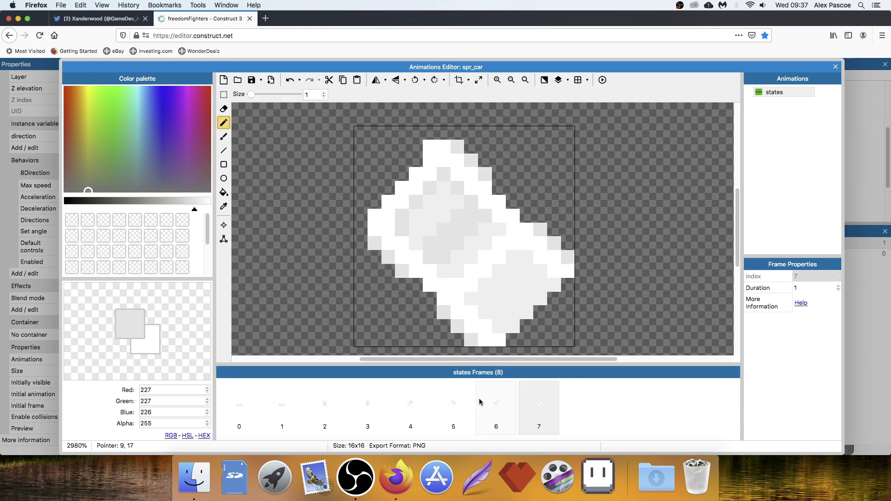
- Review the four diagonal car frames 4 to 7 and close the Animations Editor
left_click(419, 407)
left_click(460, 407)
left_click(494, 406)
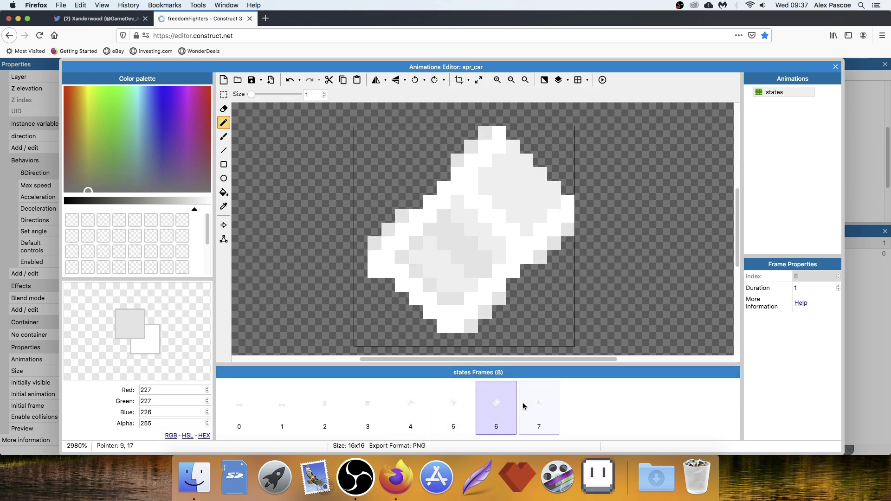
left_click(524, 407)
left_click(410, 414)
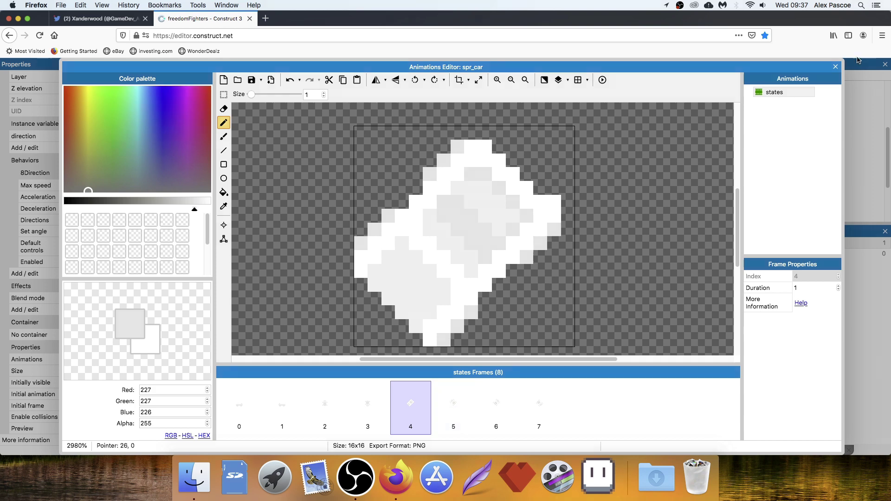
left_click(837, 67)
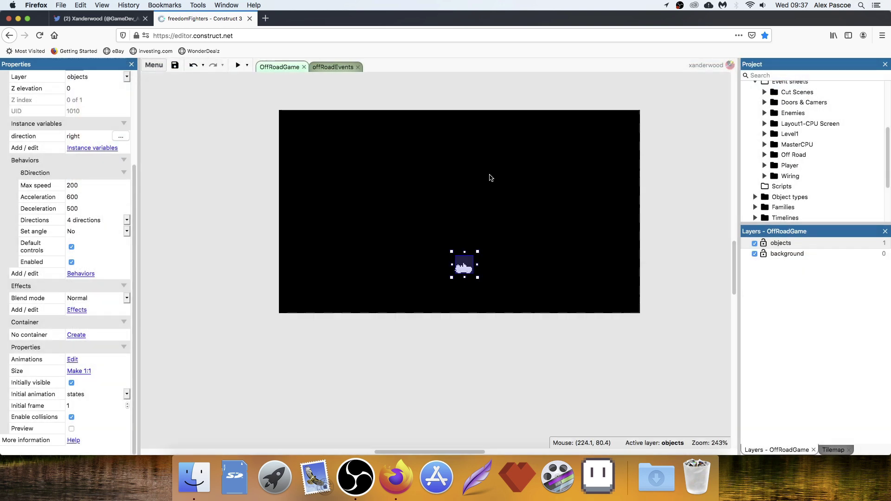
- Set the Directions of spr_car's 8Direction behavior to 8 directions and return to the offRoadEvents event sheet
left_click(331, 67)
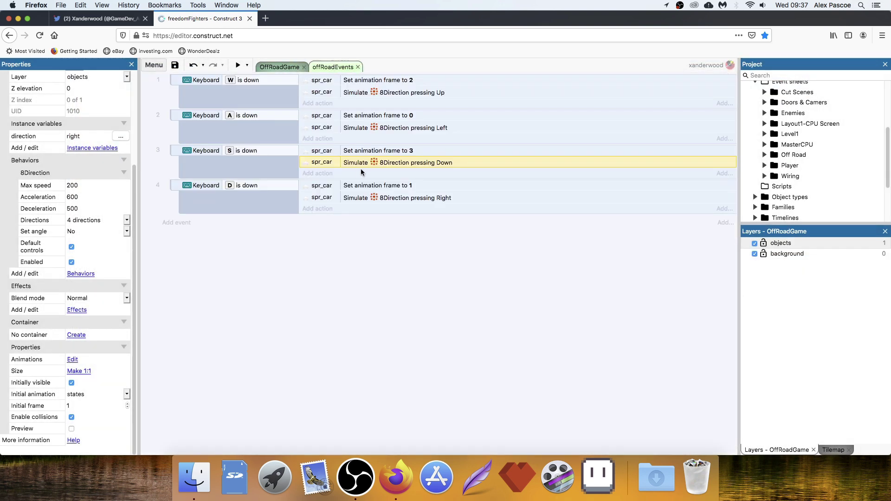
left_click(278, 68)
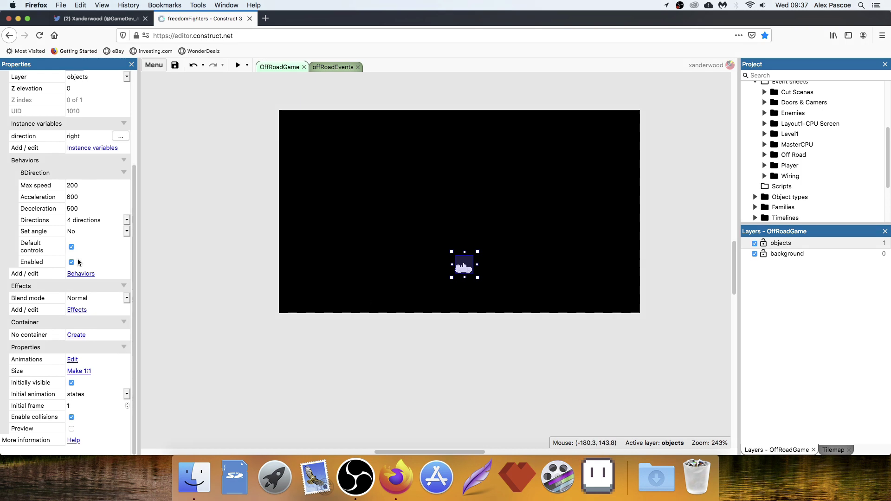
left_click(85, 220)
left_click(85, 220)
left_click(84, 221)
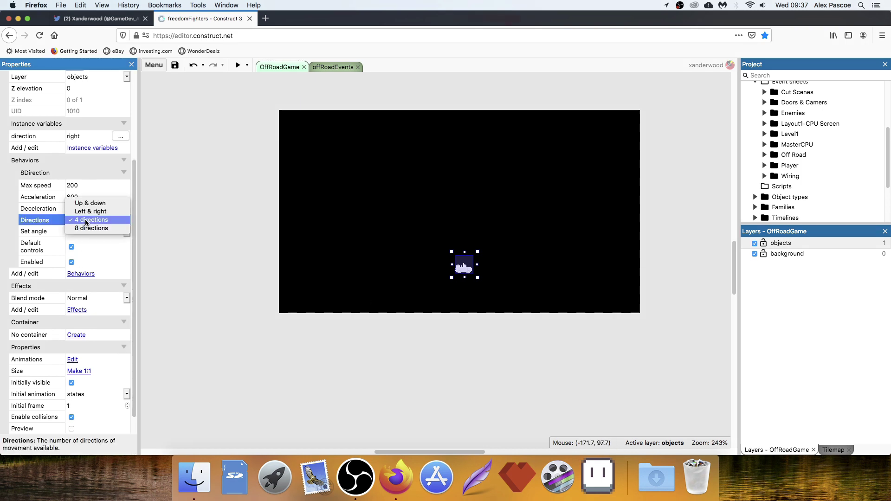
left_click(86, 228)
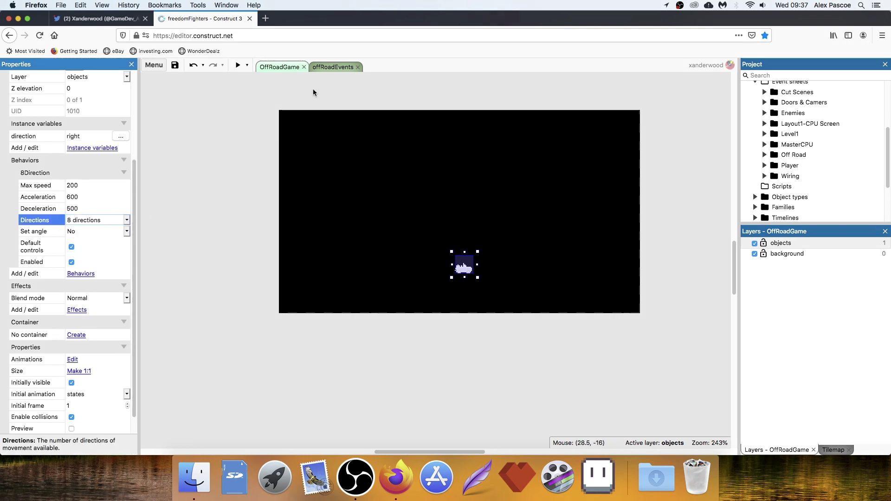
left_click(336, 67)
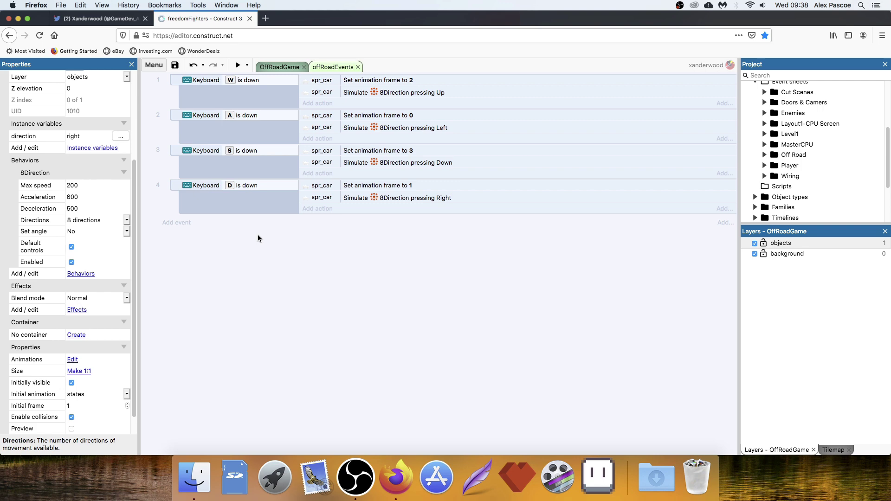
- Add a new event with the Keyboard condition "Key is down" for the A key
left_click(173, 225)
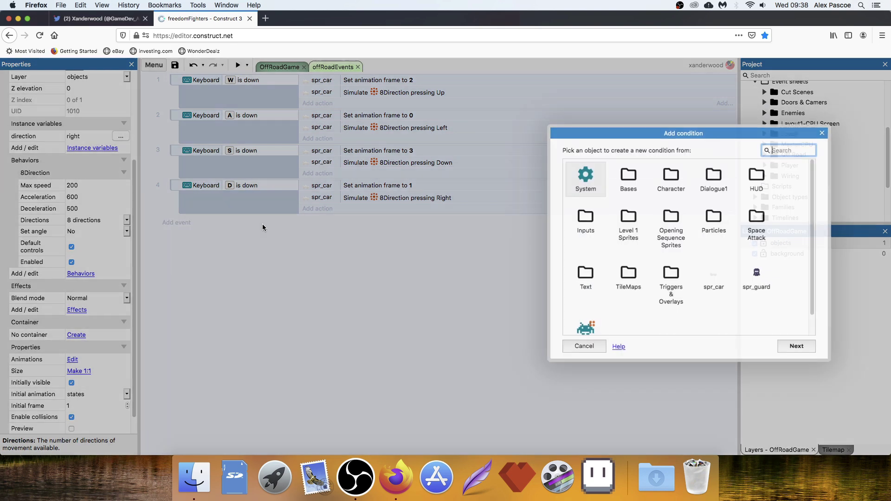
double_click(590, 220)
double_click(628, 179)
double_click(603, 223)
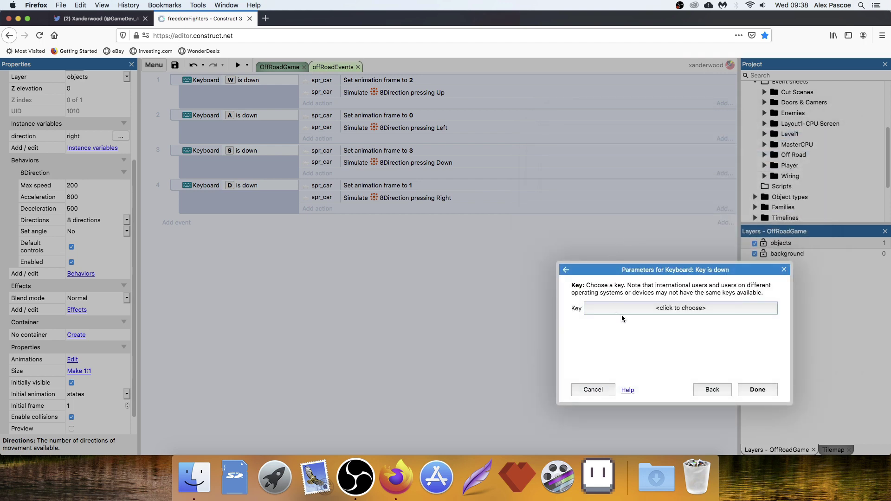
left_click(637, 308)
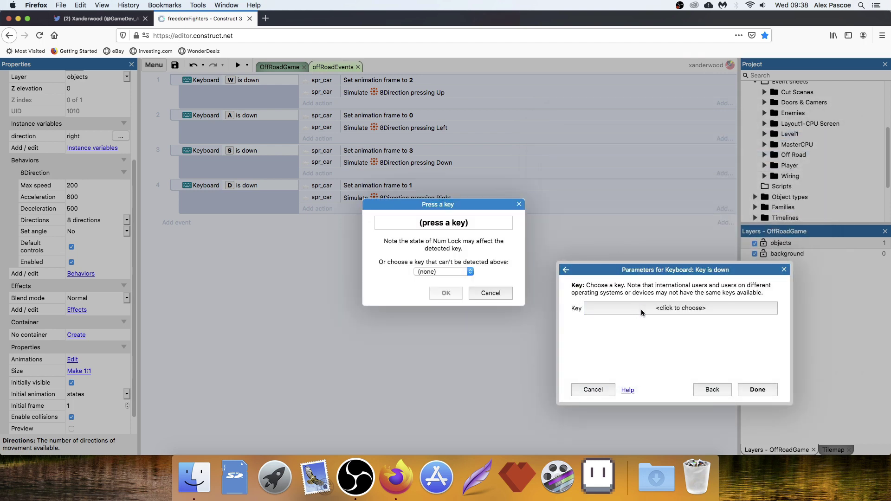
key("a")
left_click(446, 294)
left_click(758, 389)
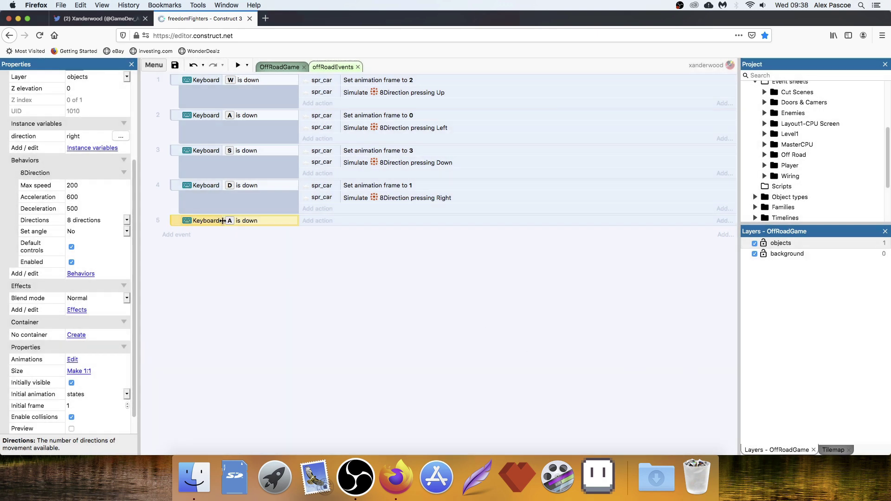
- Add a second Keyboard "Key is down" condition for the S key to the new A event
key("c")
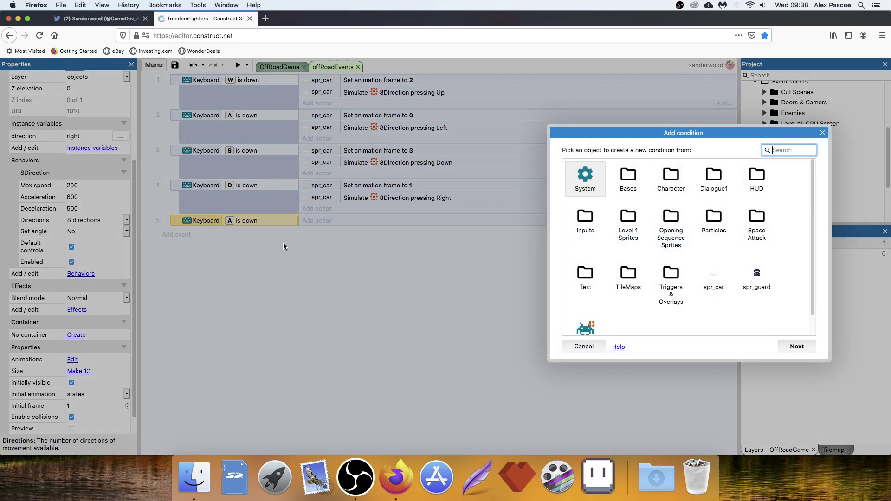
double_click(583, 224)
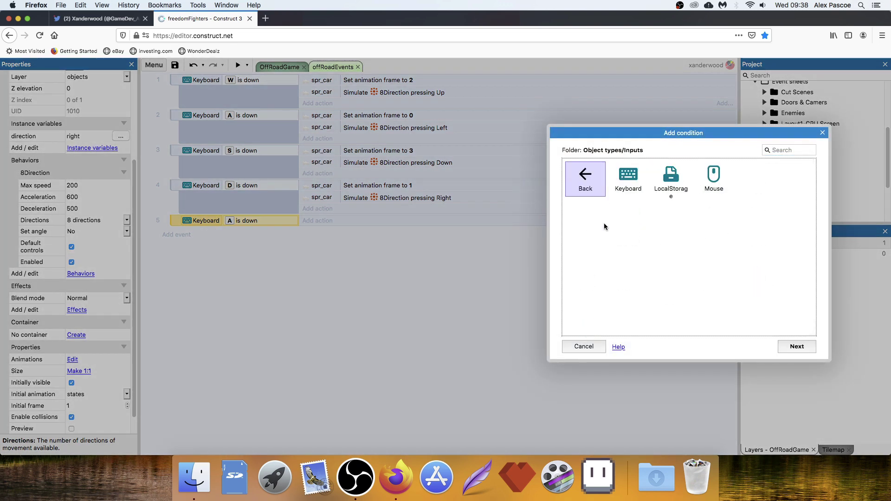
double_click(628, 179)
double_click(605, 222)
left_click(645, 306)
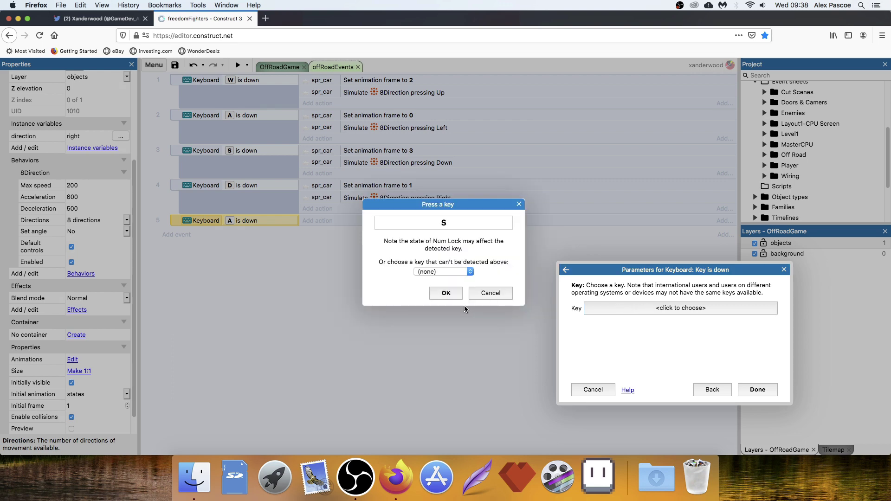
left_click(456, 292)
left_click(758, 389)
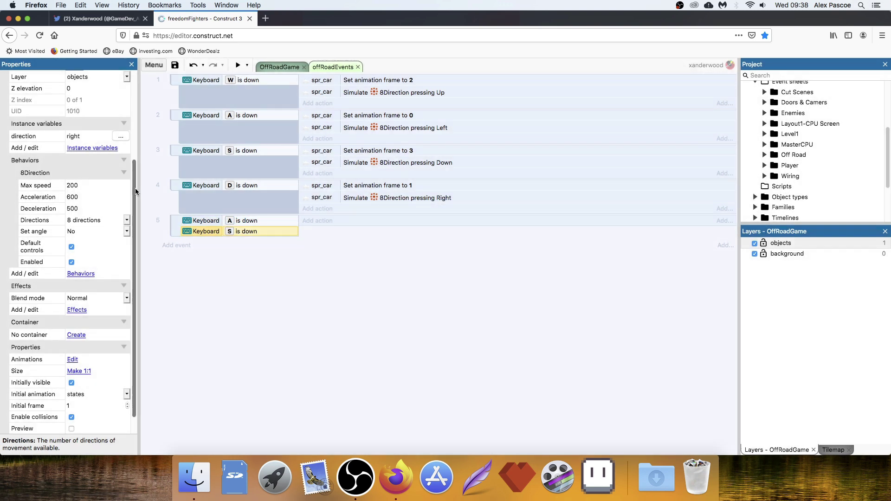
- Copy the Simulate 8Direction action from the D event into the A and S event and set its control to Left
left_click(361, 198)
left_click_drag(363, 197, 383, 220, "super")
double_click(384, 223)
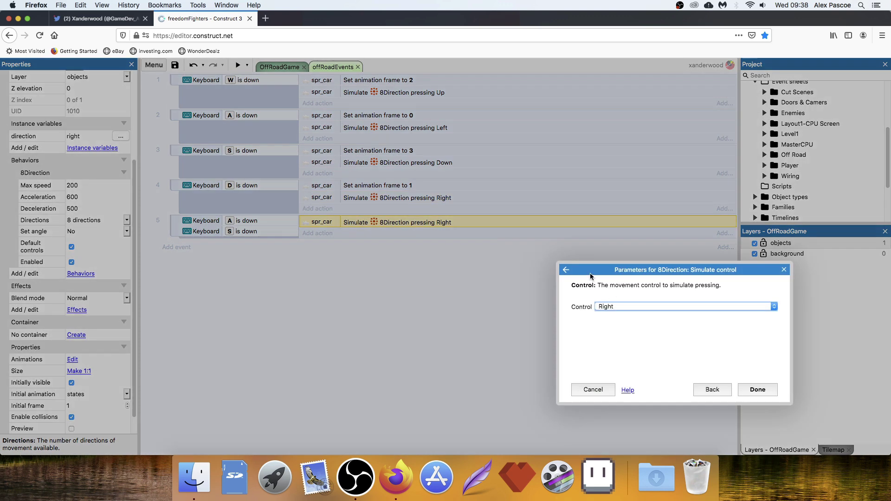
left_click(617, 306)
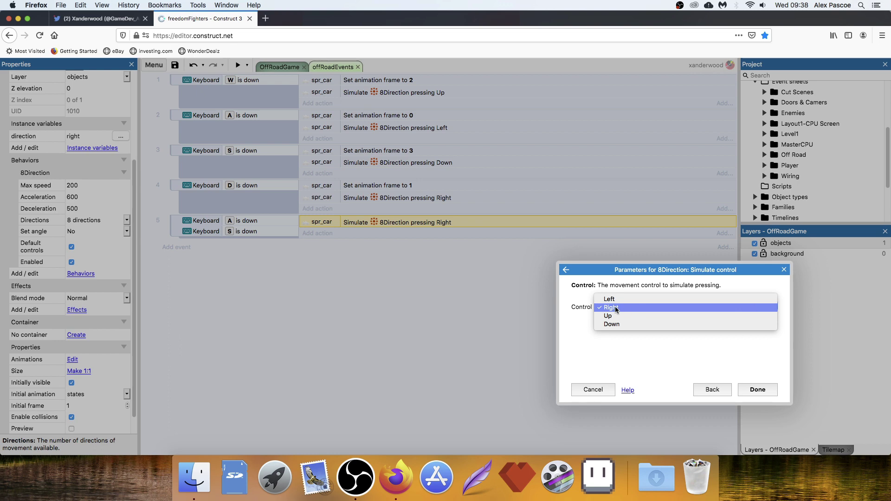
left_click(609, 299)
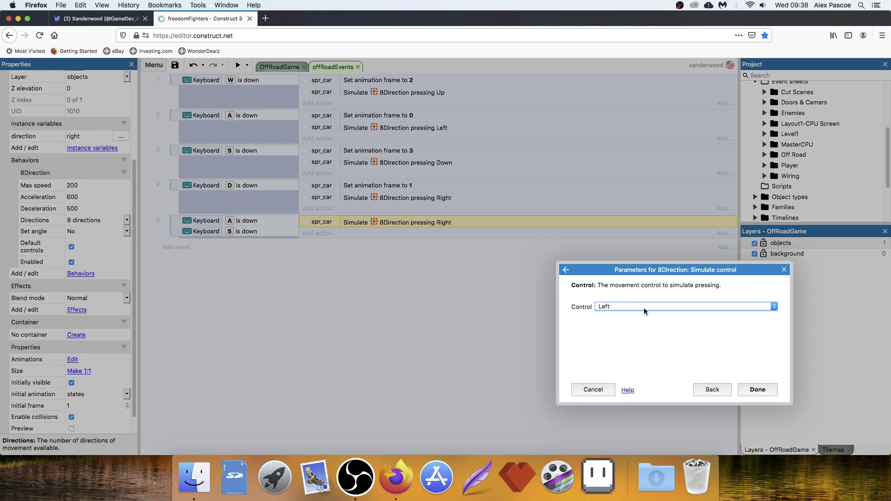
left_click(758, 389)
- Duplicate the Simulate 8Direction pressing Left action within the A and S event and set the copy's control to Down
left_click_drag(381, 223, 381, 233, "alt")
double_click(401, 235)
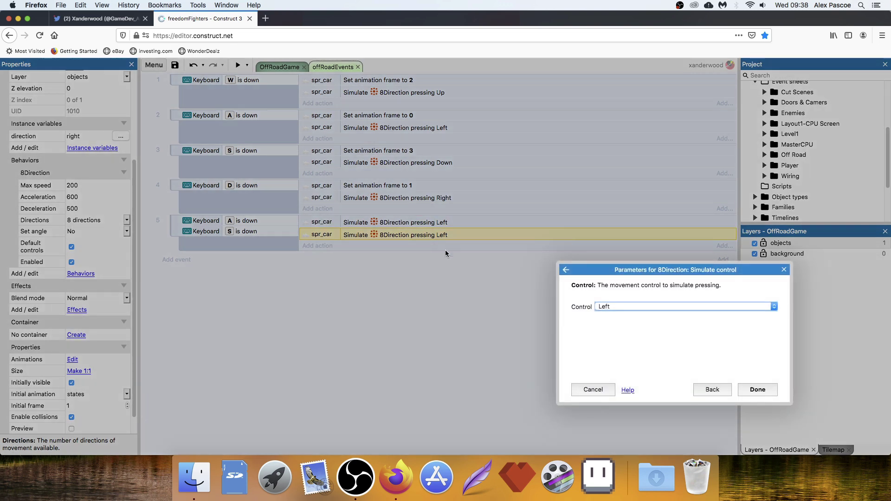
left_click(622, 307)
left_click(617, 324)
left_click(614, 308)
left_click(612, 315)
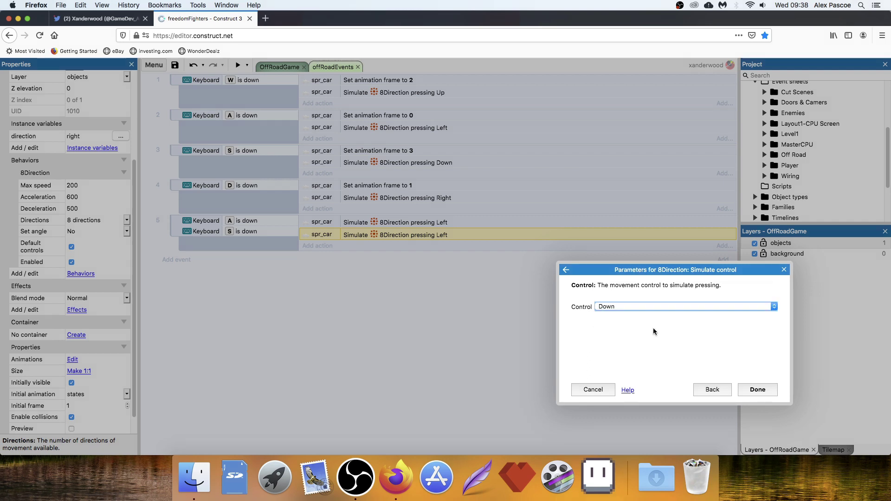
left_click(757, 390)
- Copy the set animation frame action from the D event into the A and S event and set its frame number to 4
left_click_drag(385, 185, 403, 224, "alt")
double_click(403, 222)
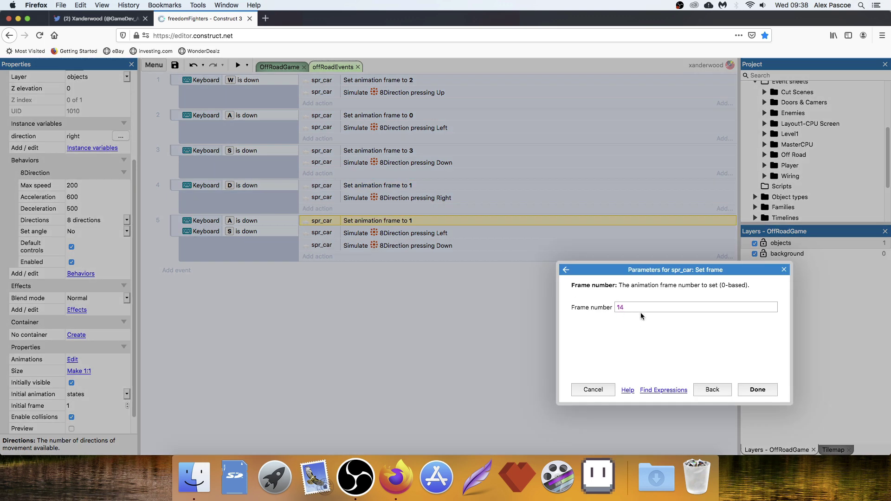
type("4")
key("Return")
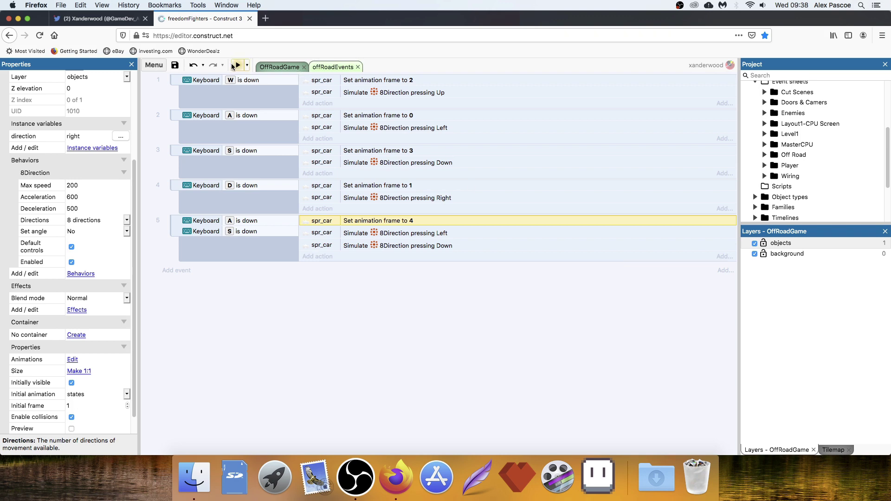
- Preview the game, drive the car in all directions to test the diagonal frame, and close the preview
left_click(234, 67)
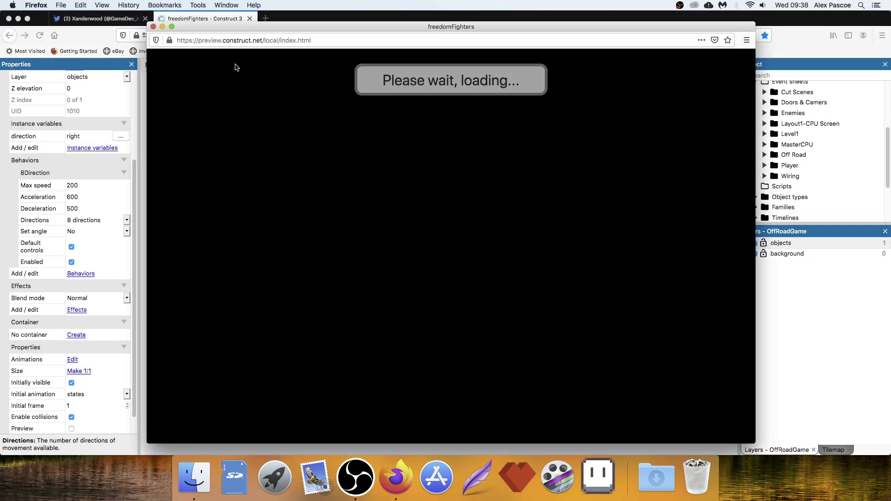
key("Up")
key("Left")
key("Down")
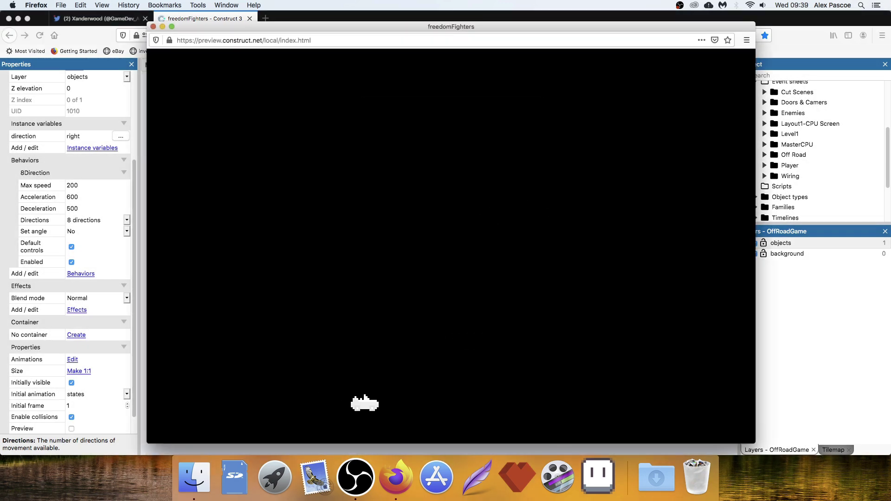
key("Up")
key("Left")
key("Up")
key("Left")
key("Down")
key("Right")
key("Up")
key("Down")
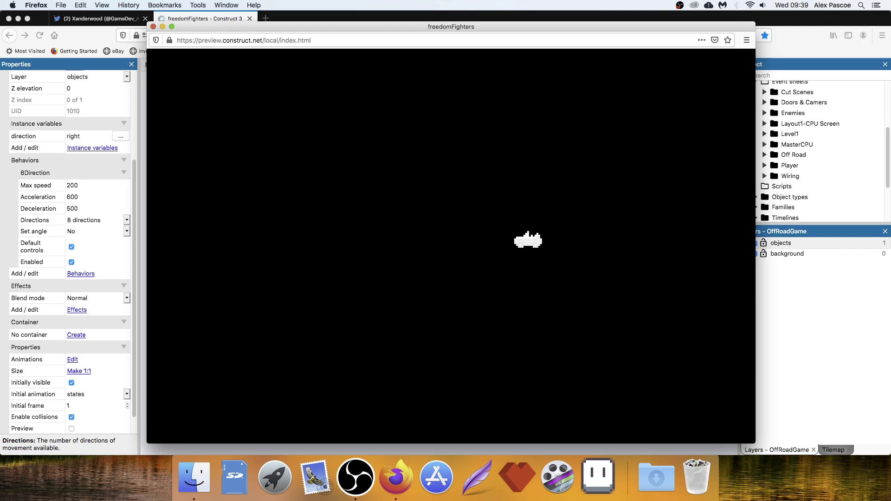
left_click(153, 26)
- Set the Max speed of spr_car's 8Direction behavior to 100
left_click(281, 68)
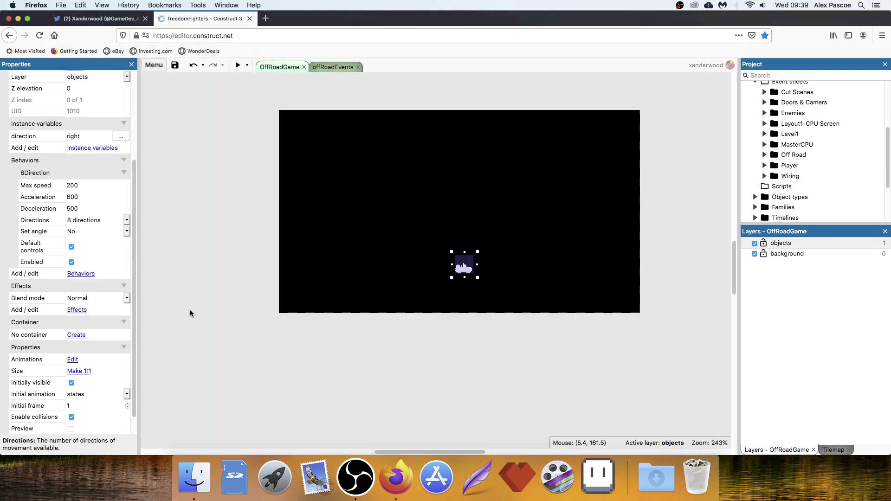
left_click(87, 184)
type("100")
key("Return")
- Preview the game to check how the car drives at the new maximum speed, and close the preview
left_click(238, 65)
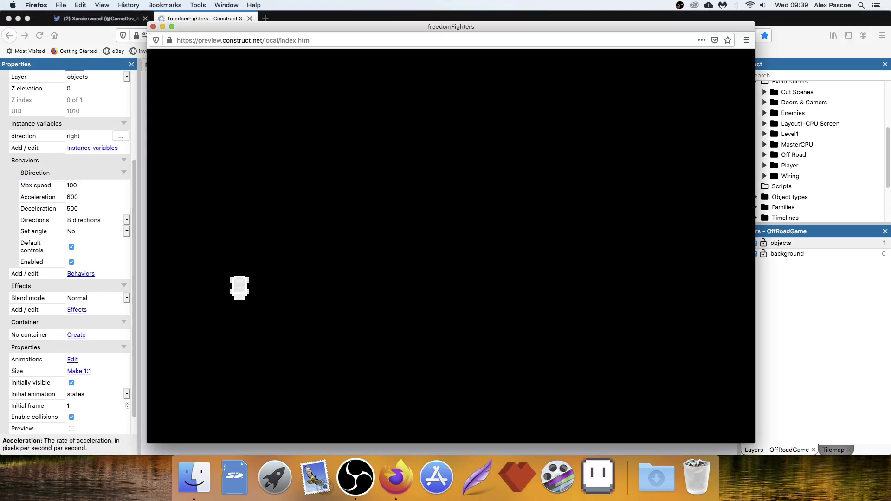
key("Down")
key("Right")
key("Up")
key("Left")
key("Down")
key("Left")
left_click(153, 26)
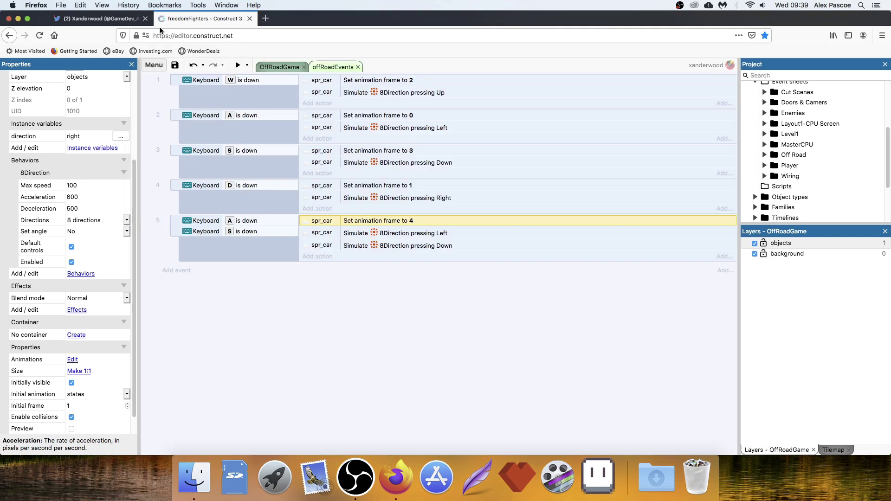
- Delete the Simulate 8Direction pressing Left and Down actions from the A and S event
left_click(428, 232)
key("Delete")
key("Delete")
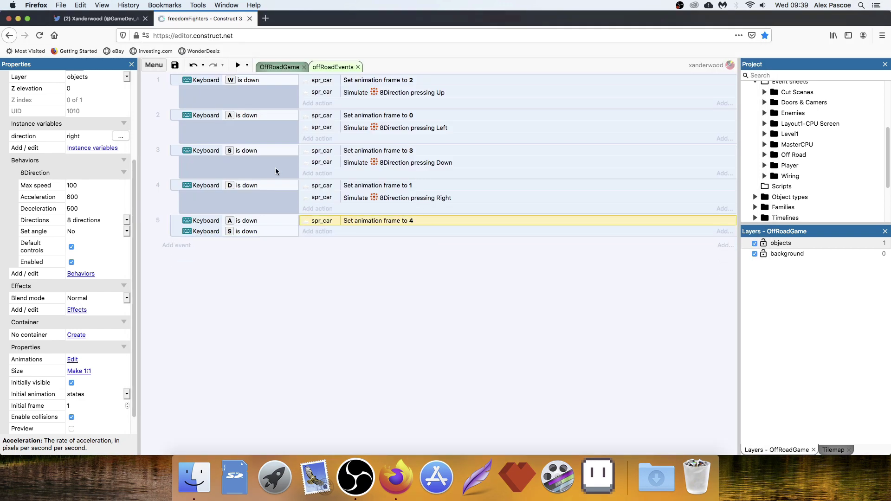
- Preview the game to test diagonal driving without the simulated controls in the A and S event, and close the preview
left_click(239, 66)
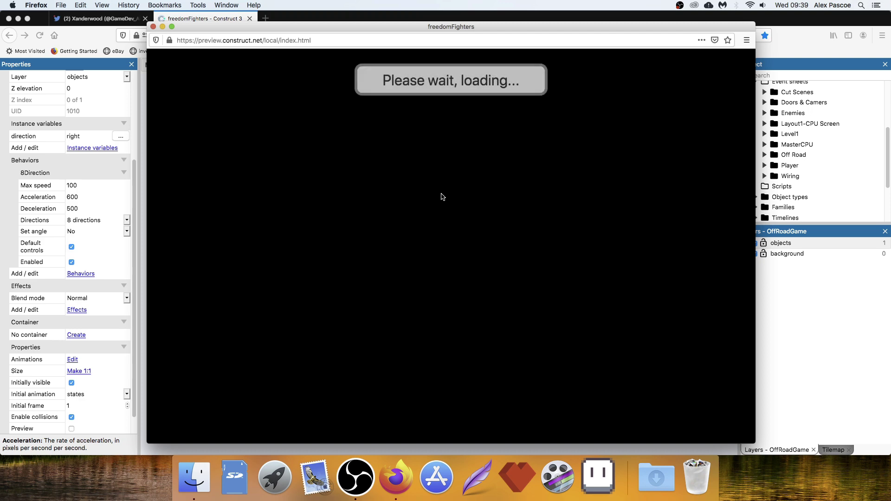
key("Right")
key("Up")
key("Left")
key("Down")
key("Left")
key("Right")
key("Up")
key("Left")
key("Down")
key("Down")
key("Right")
left_click(153, 27)
- Duplicate the A and S event, change the copy's S key to W, and set its animation frame to 5
left_click(174, 222)
key("super+v")
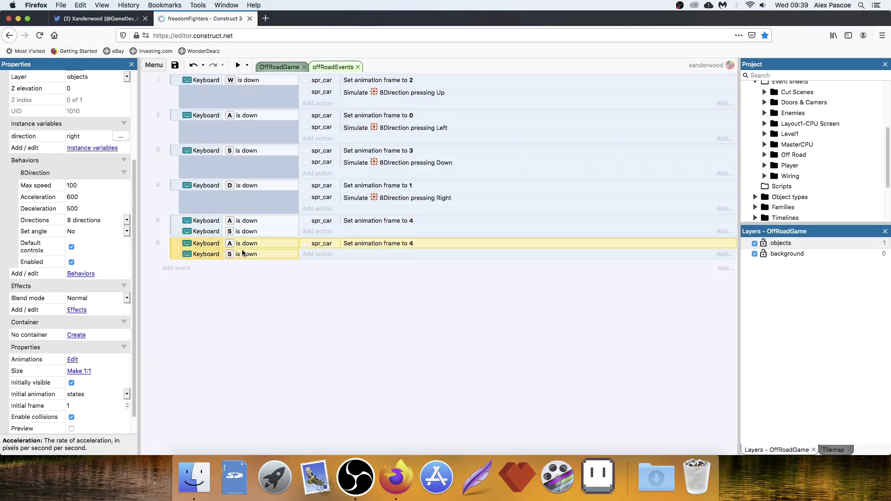
double_click(243, 253)
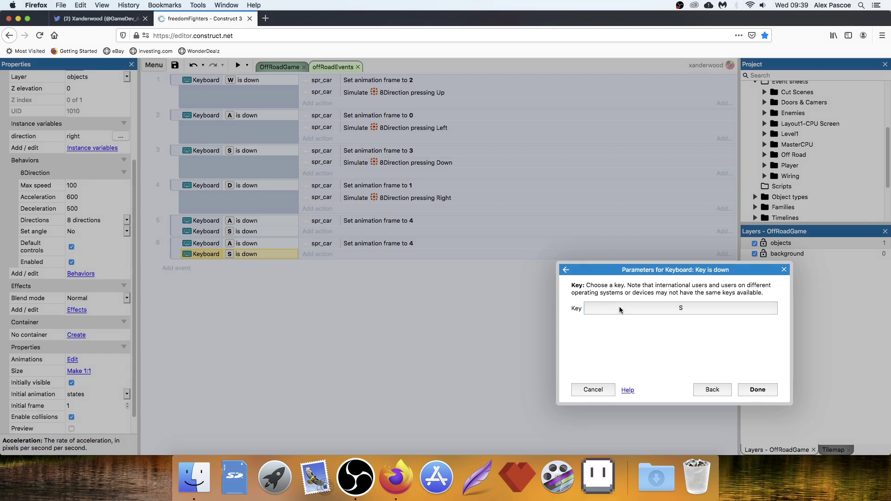
left_click(619, 310)
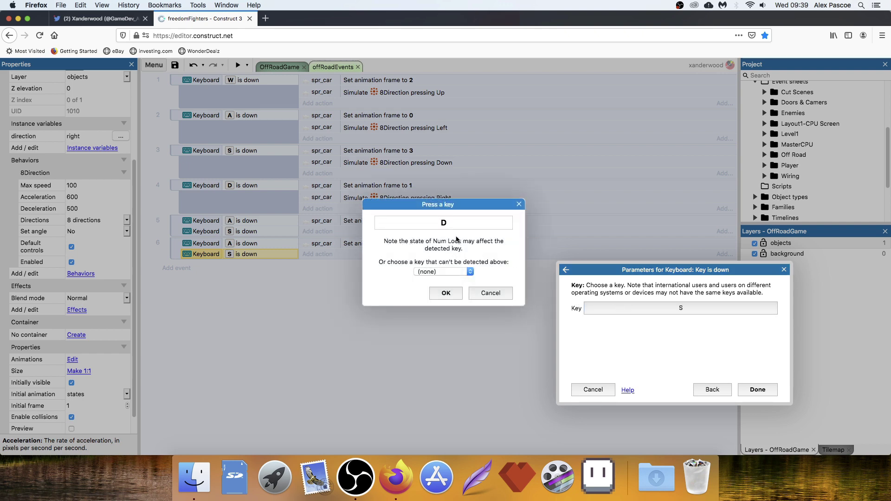
left_click(447, 295)
left_click(757, 389)
left_click(386, 243)
double_click(386, 244)
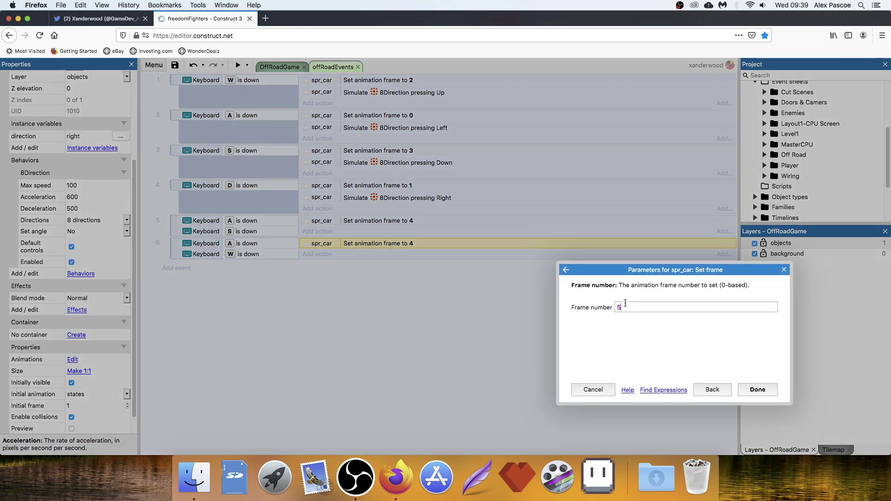
key("Return")
- Duplicate the A and W event, change the copy's A key to D, and set its animation frame to 6
left_click(177, 246)
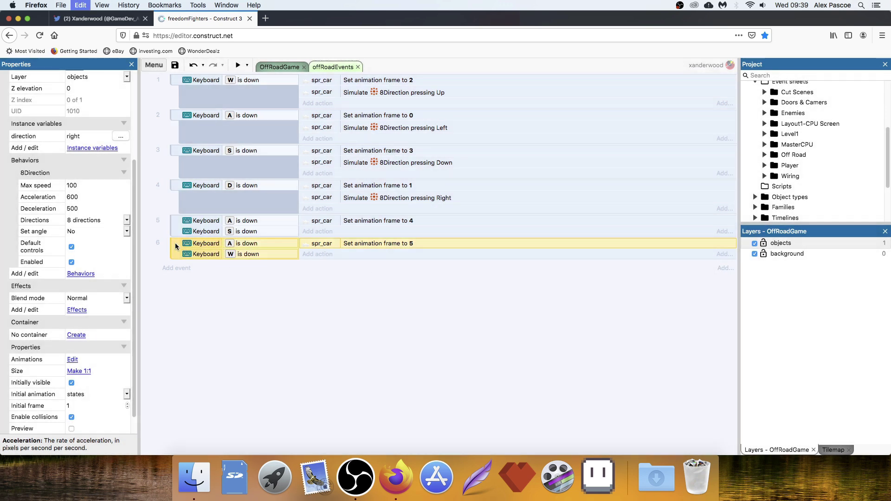
key("super+c")
key("super+v")
double_click(246, 266)
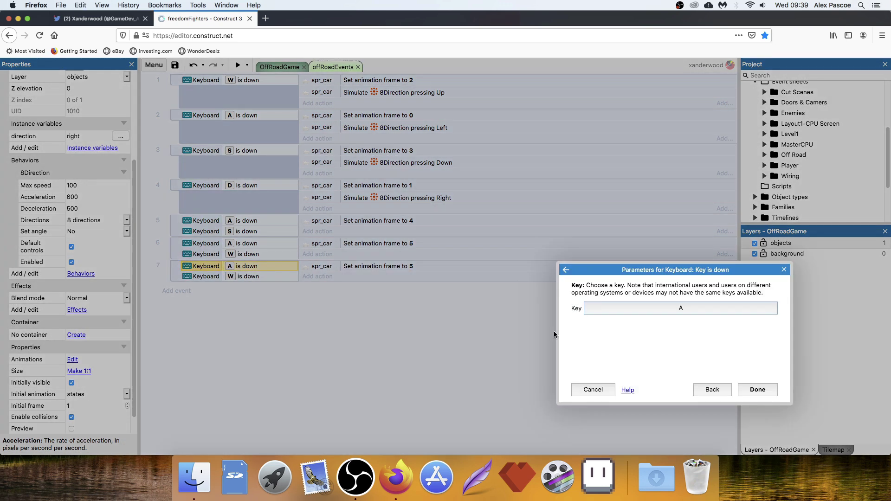
left_click(619, 308)
left_click(445, 293)
left_click(757, 390)
double_click(392, 266)
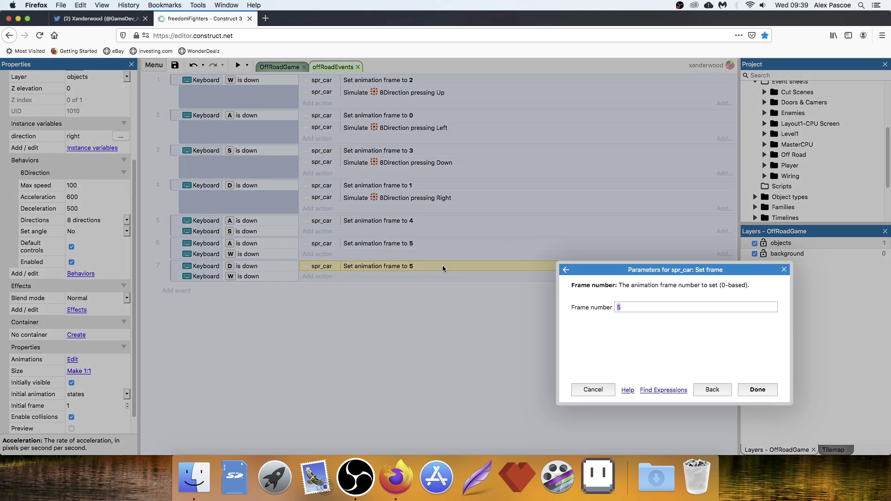
left_click(759, 390)
- Duplicate the D and W event, change the copy's W key to S, and set its animation frame to 7
left_click(181, 268)
key("super+c")
key("super+v")
double_click(256, 297)
left_click(606, 307)
key("s")
left_click(444, 293)
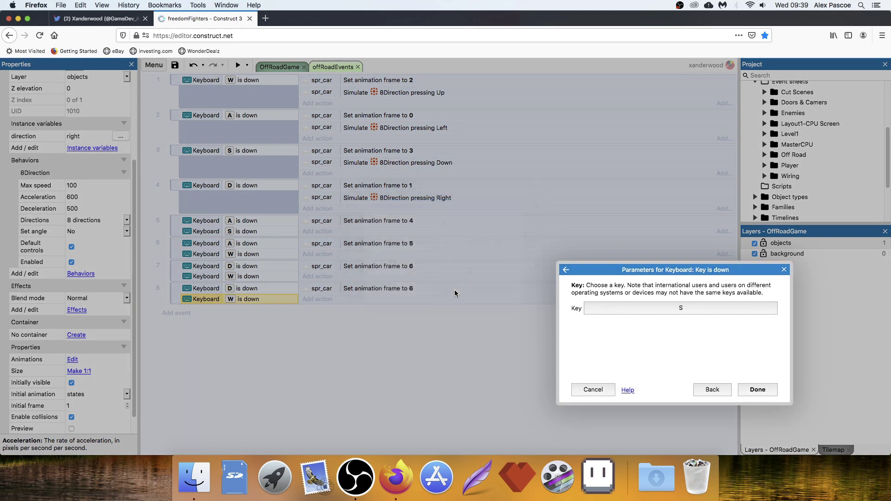
left_click(773, 394)
double_click(394, 289)
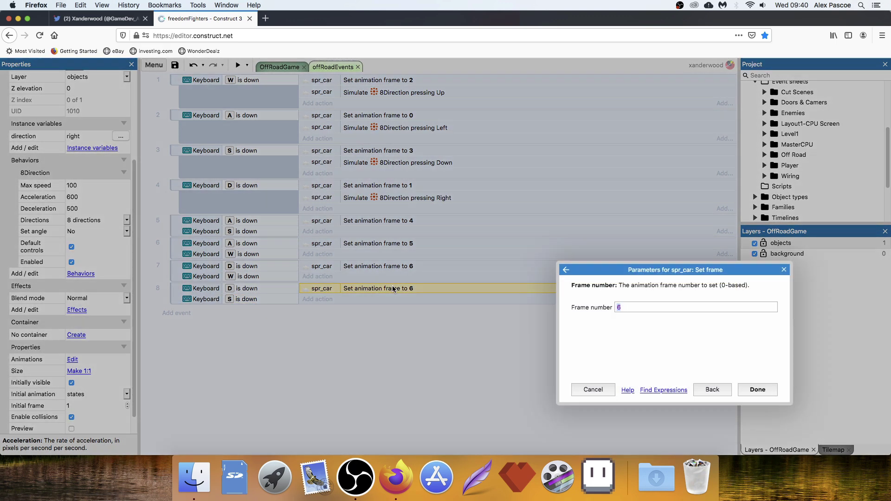
left_click(754, 390)
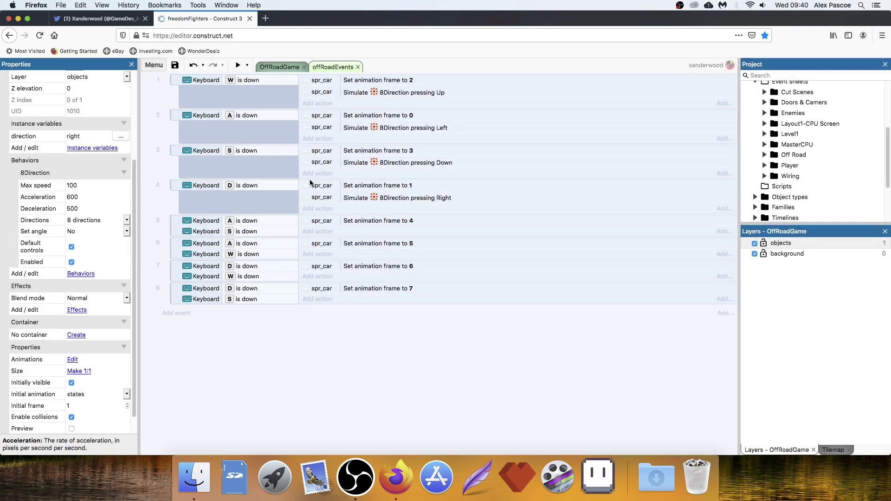
- Preview the game and drive the car in all straight and diagonal directions to check its eight animation frames
left_click(235, 67)
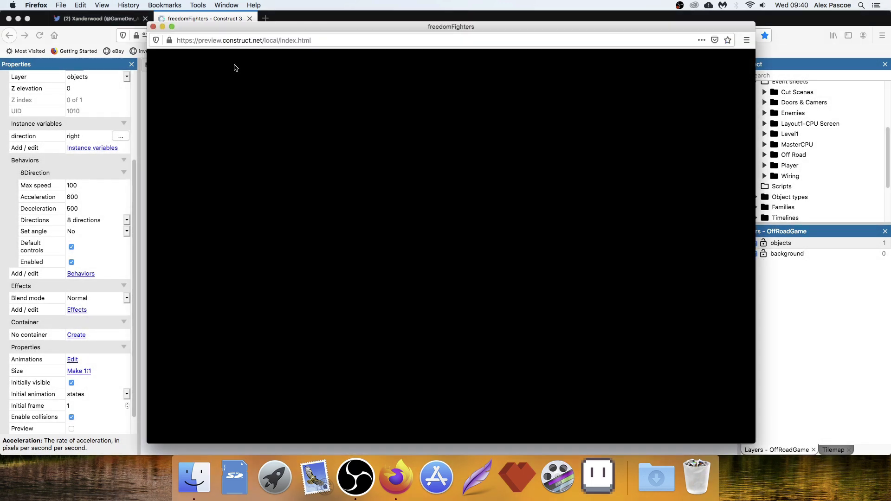
key("Up")
key("Left")
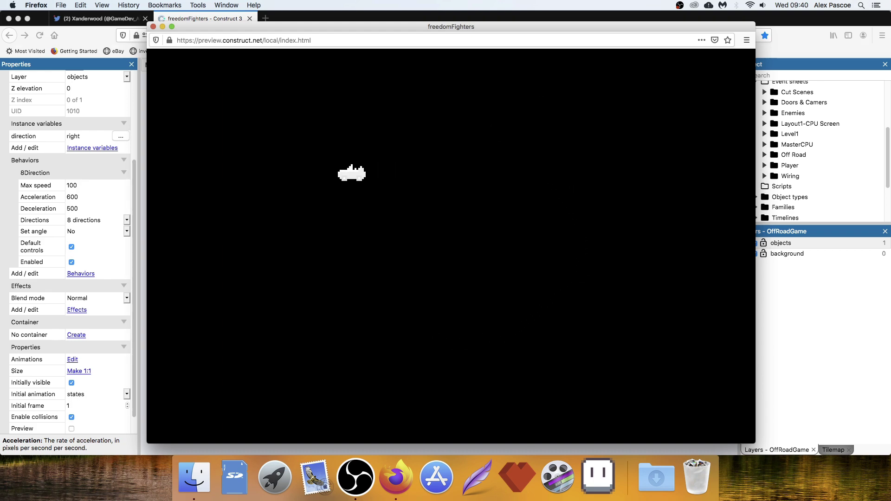
key("Down")
key("Right")
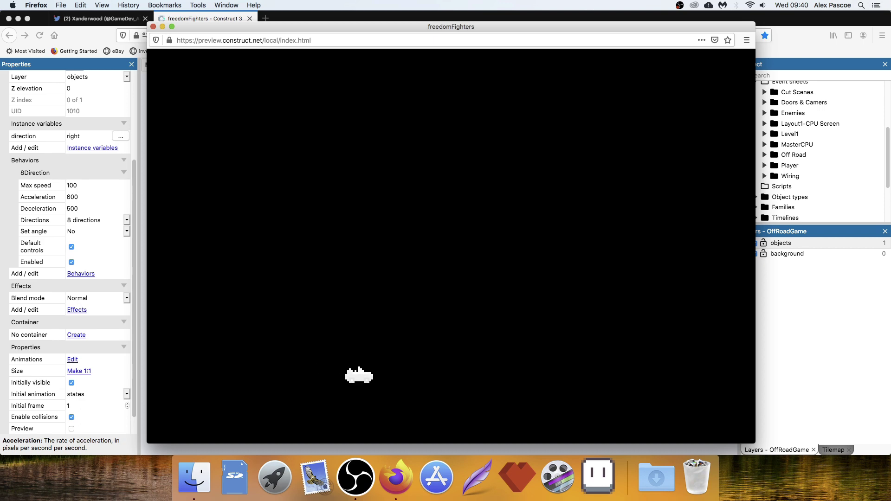
key("Up")
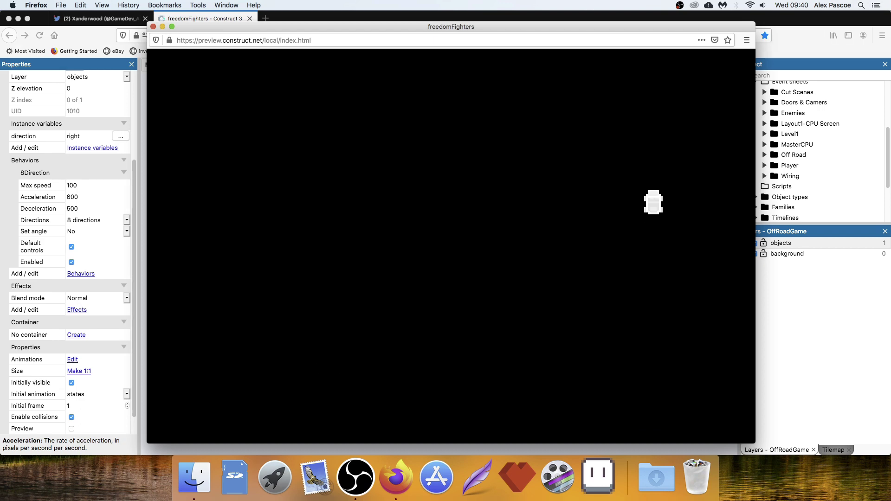
key("Left")
key("Up")
key("Left")
key("Down")
key("Up")
key("Down")
key("Right")
key("Left")
key("Right")
key("Up")
key("Down")
key("Up")
key("Right")
key("Up")
key("Left")
key("Left")
key("Left")
key("Up")
key("Down")
key("Up")
key("Down")
key("Up")
key("Down")
key("Up")
key("Down")
key("Right")
key("Left")
key("Down")
key("Right")
key("Down")
key("Right")
key("Up")
key("Down")
key("Right")
key("Up")
key("Down")
key("Up")
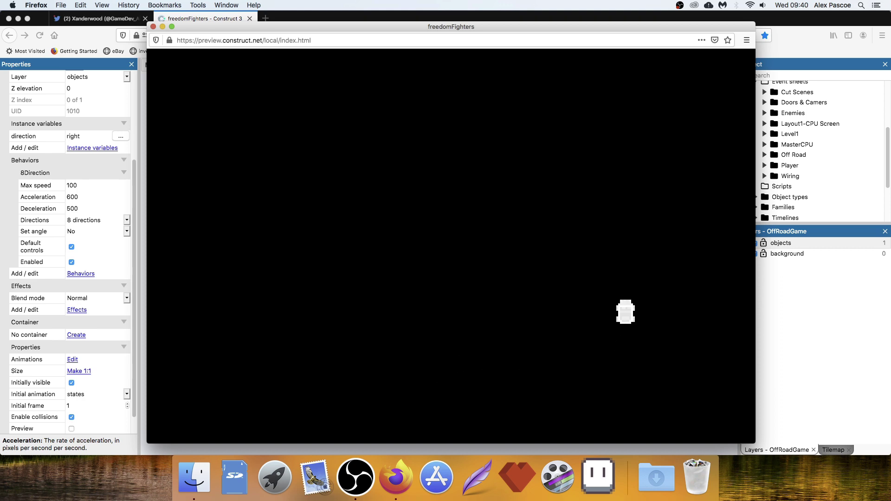
key("Right")
key("Up")
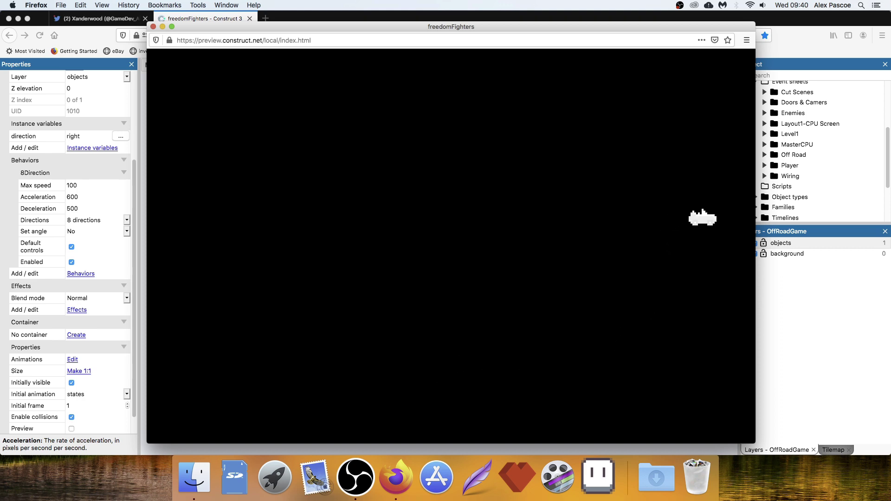
key("Left")
key("Up")
key("Left")
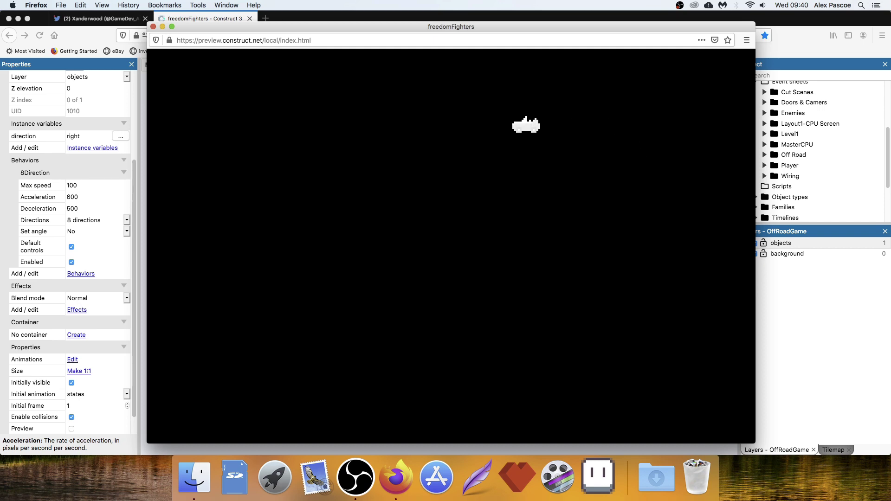
key("Up")
key("Left")
key("Down")
key("Down")
key("Down")
key("Right")
key("Left")
key("Right")
key("Right")
key("Up")
key("Right")
key("Down")
key("Up")
key("Right")
key("Right")
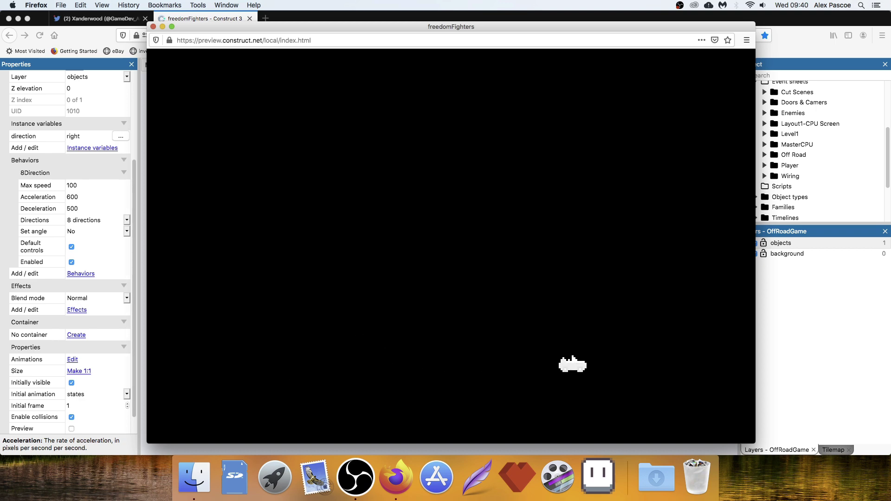
key("Up")
key("Right")
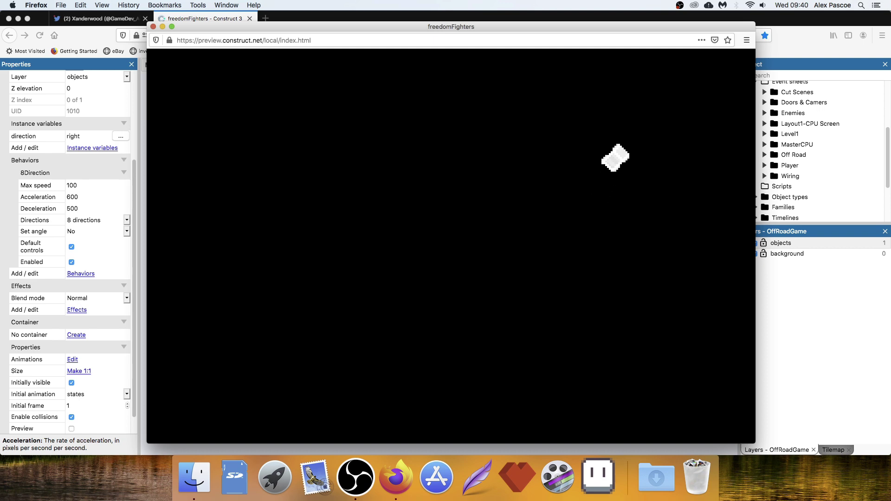
key("Left")
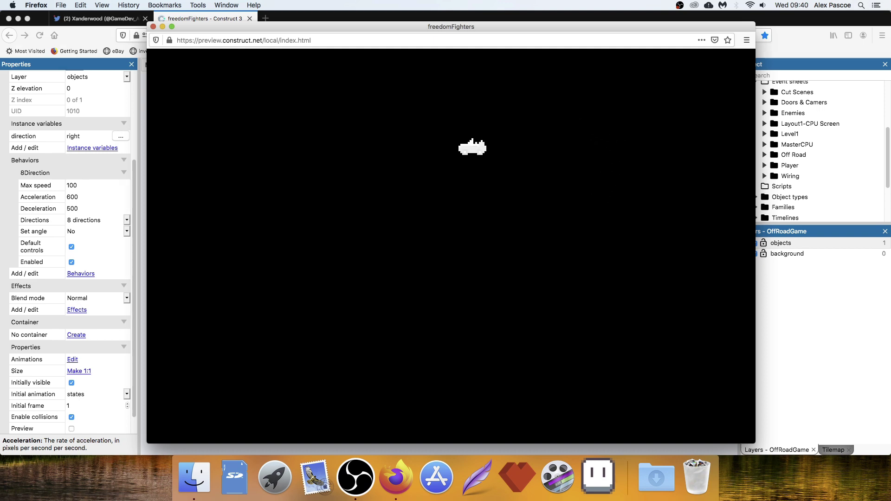